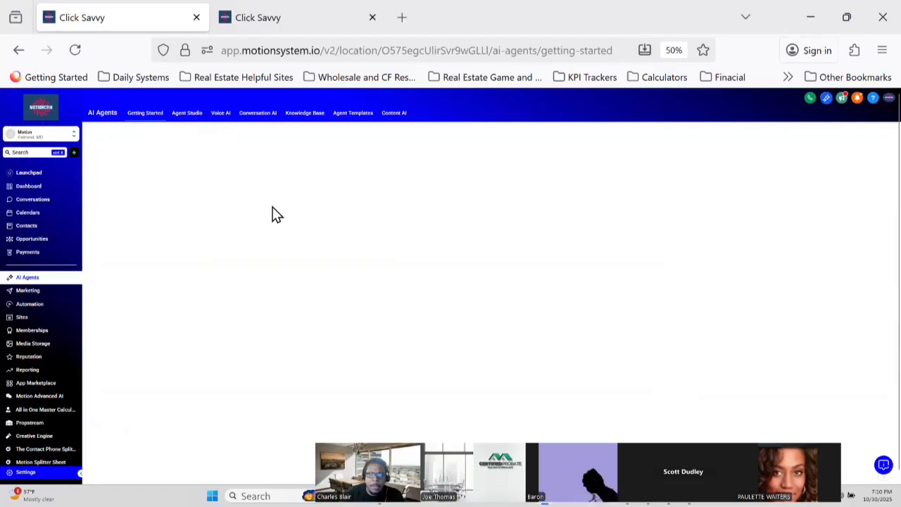
- Open the Voice AI outbound calling requirements and list the forms that need a consent language update
click(220, 114)
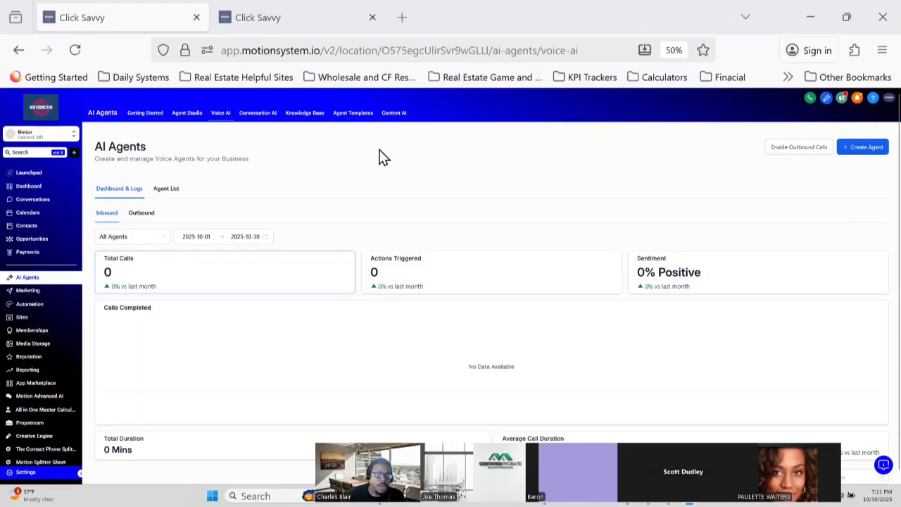
click(803, 151)
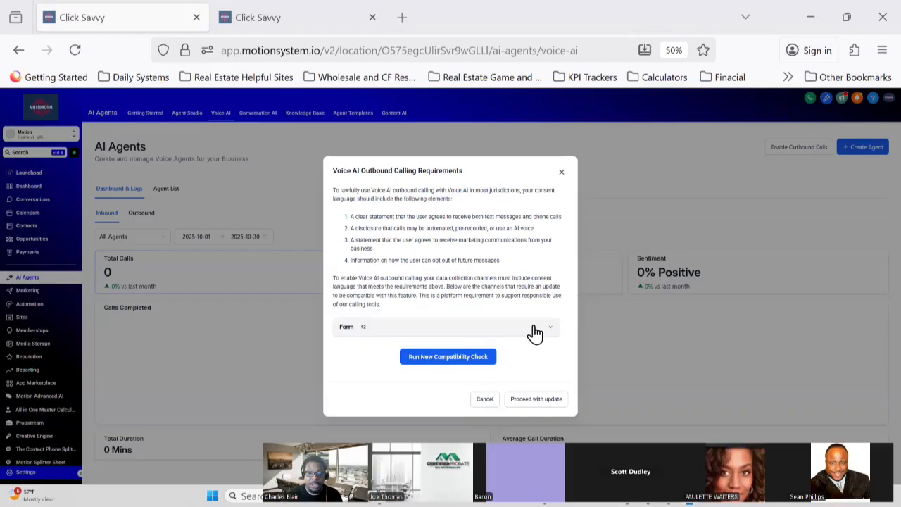
click(465, 355)
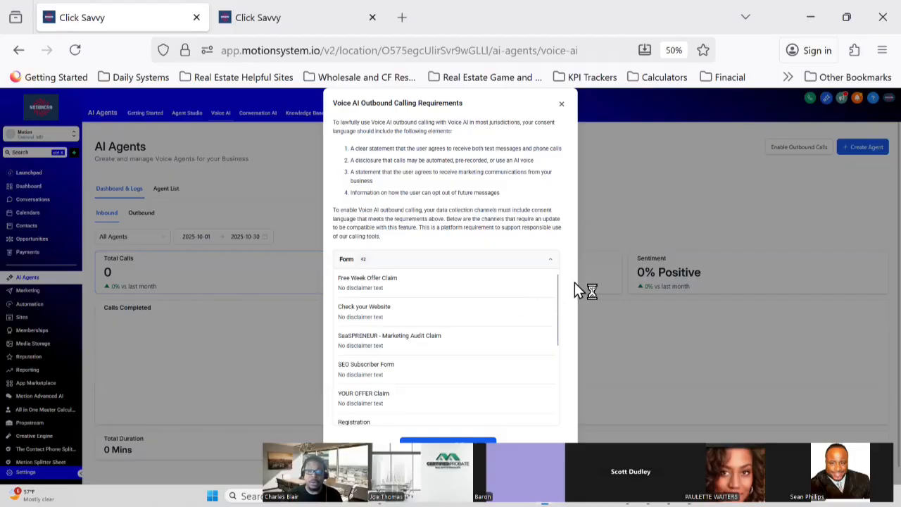
- Examine the listed forms and their disclaimer text in the outbound calling requirements
scroll(556, 309, down, 1)
scroll(511, 348, down, 3)
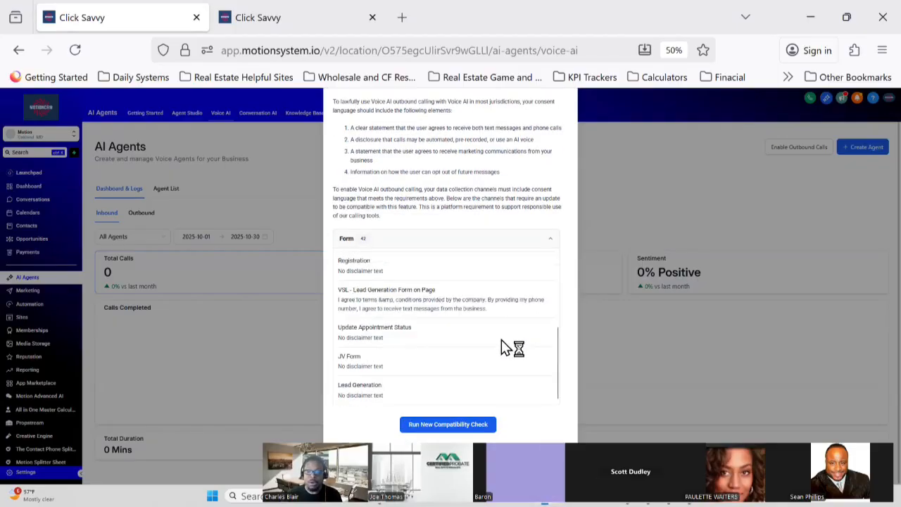
scroll(509, 352, down, 2)
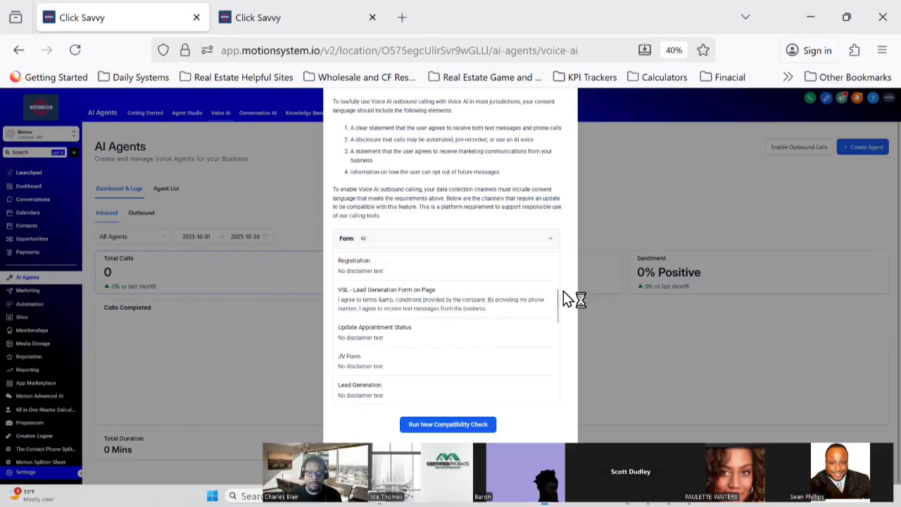
key(ctrl+minus)
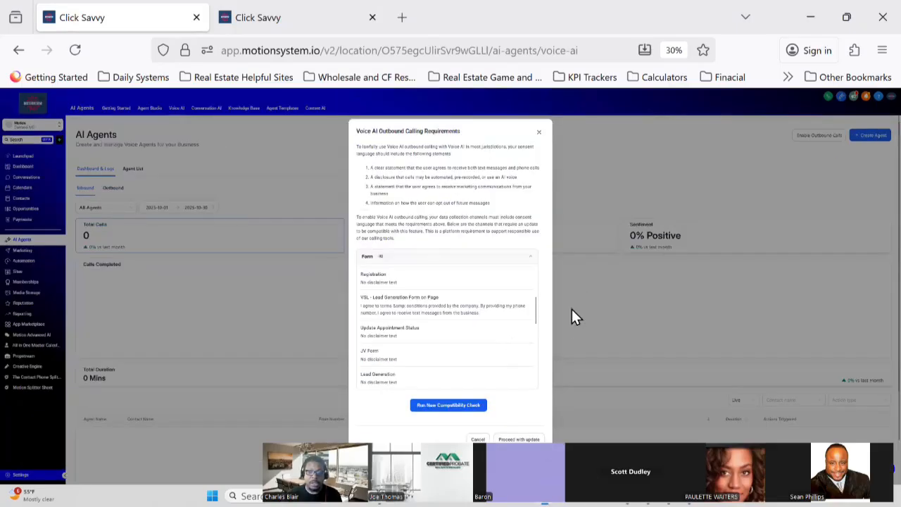
key(ctrl+plus)
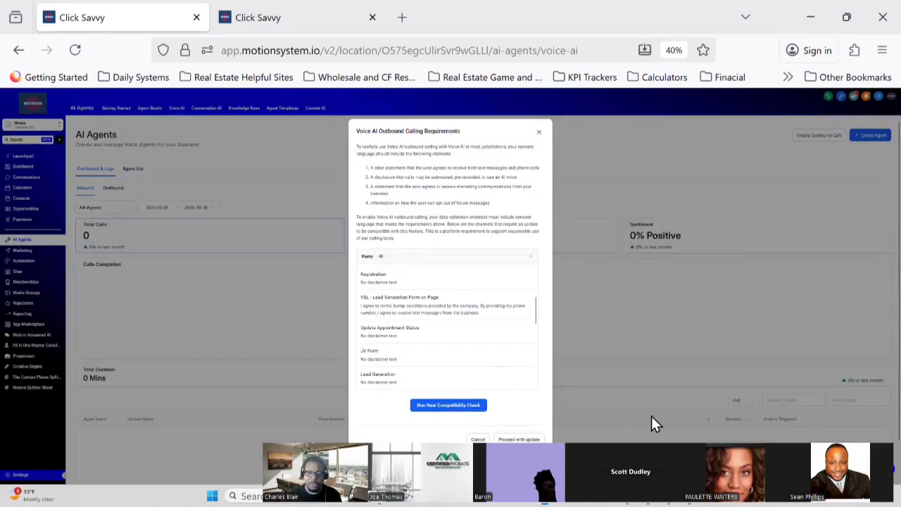
drag(653, 451, 147, 121)
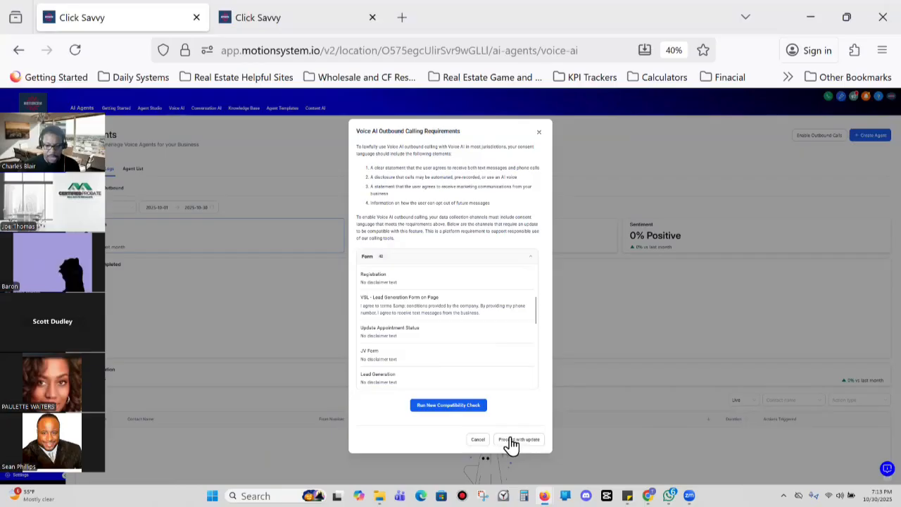
scroll(515, 364, down, 2)
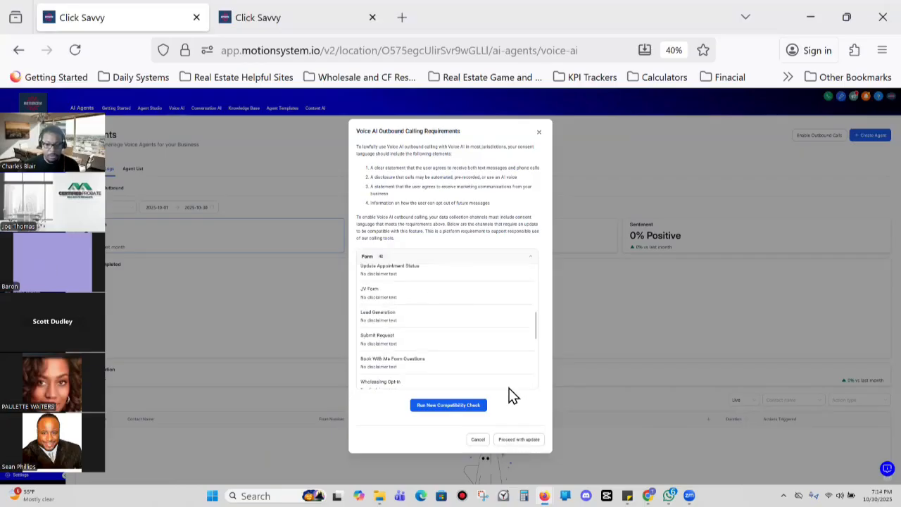
- Proceed with the update, paste the Click Savvy consent language as the new language, and check its compatibility
click(535, 436)
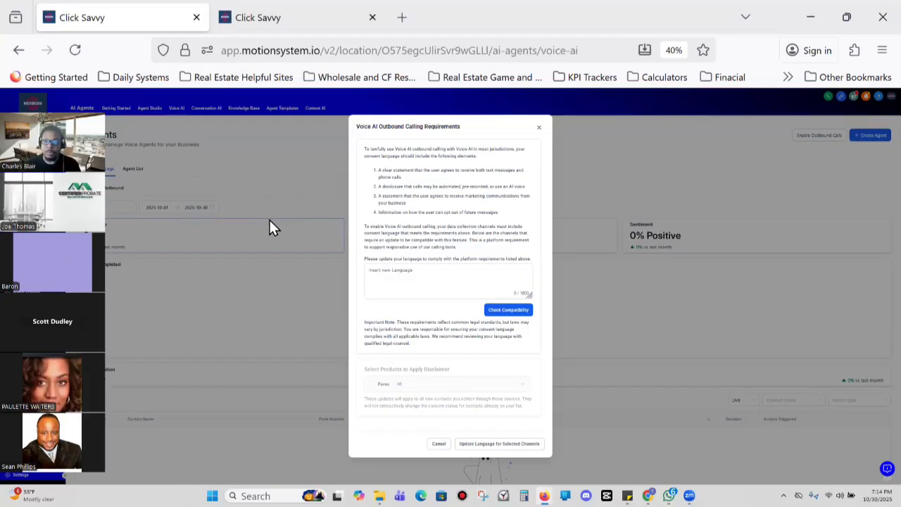
click(404, 277)
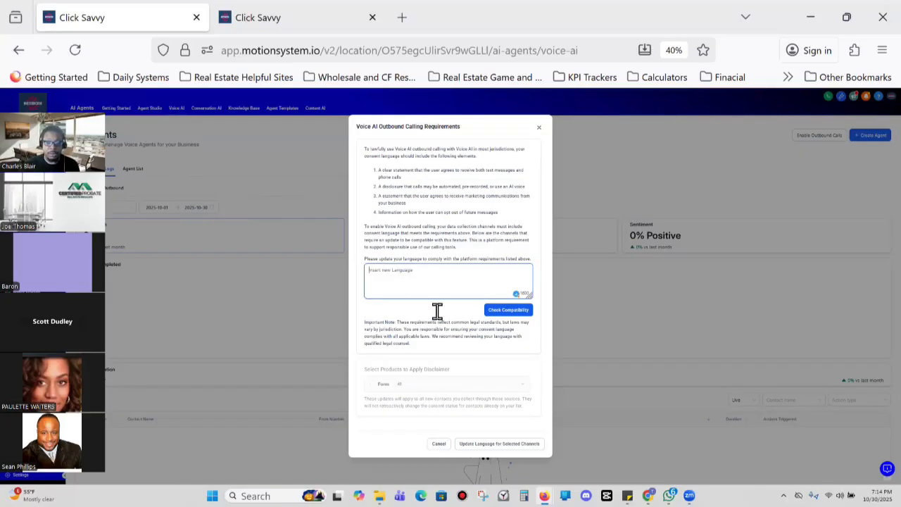
right_click(408, 276)
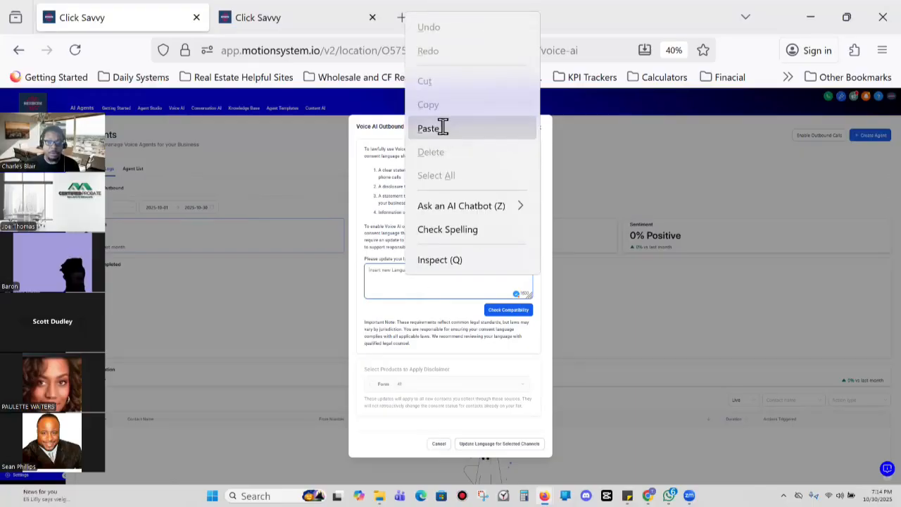
click(430, 128)
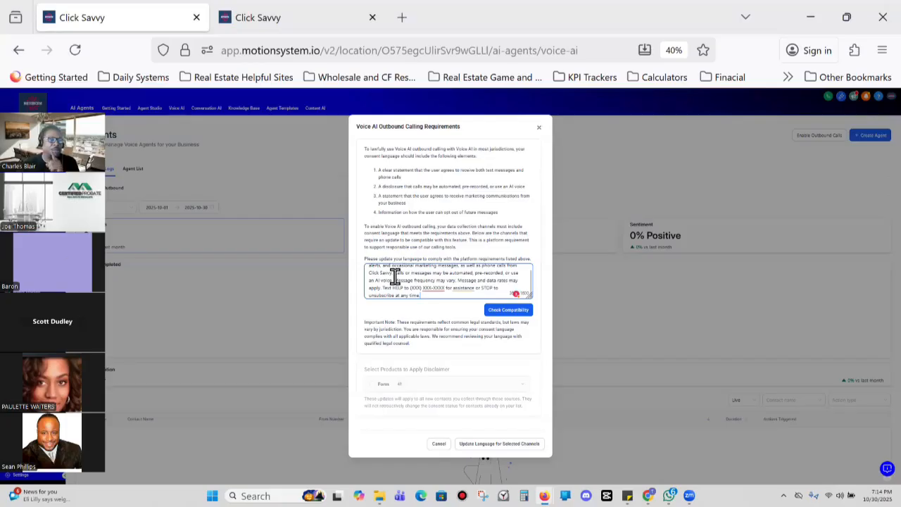
drag(392, 273, 371, 268)
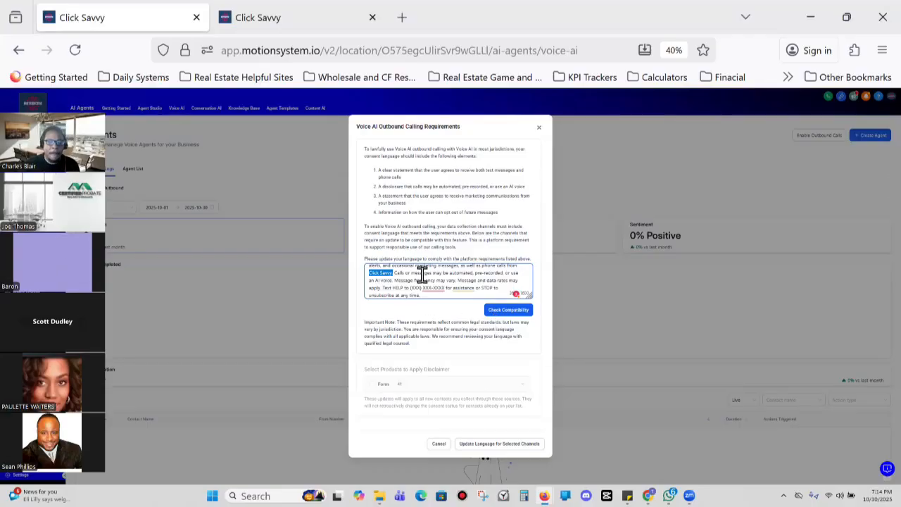
click(500, 309)
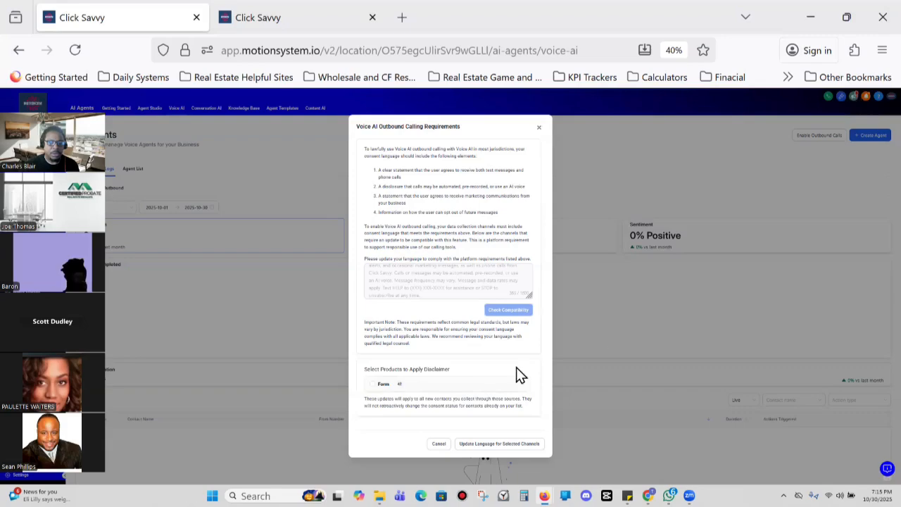
- Select all forms to receive the disclaimer and update the language for the selected channels
click(372, 387)
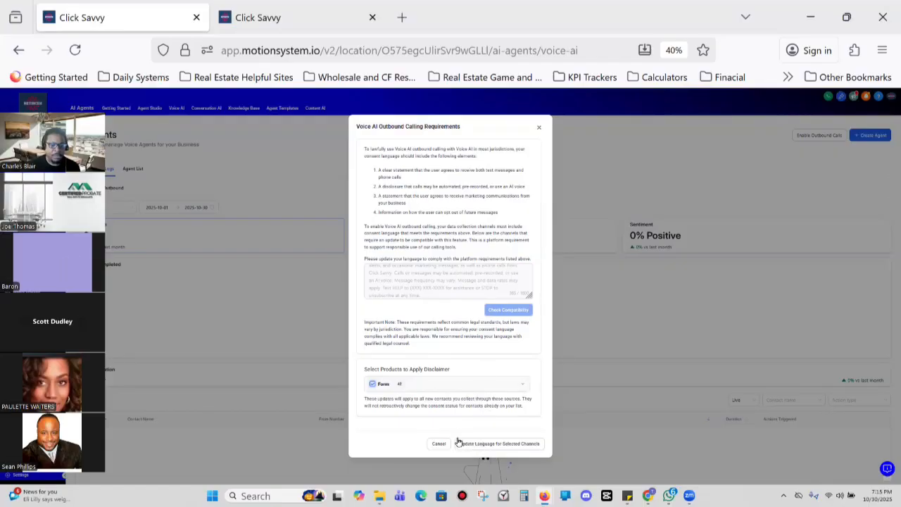
click(522, 385)
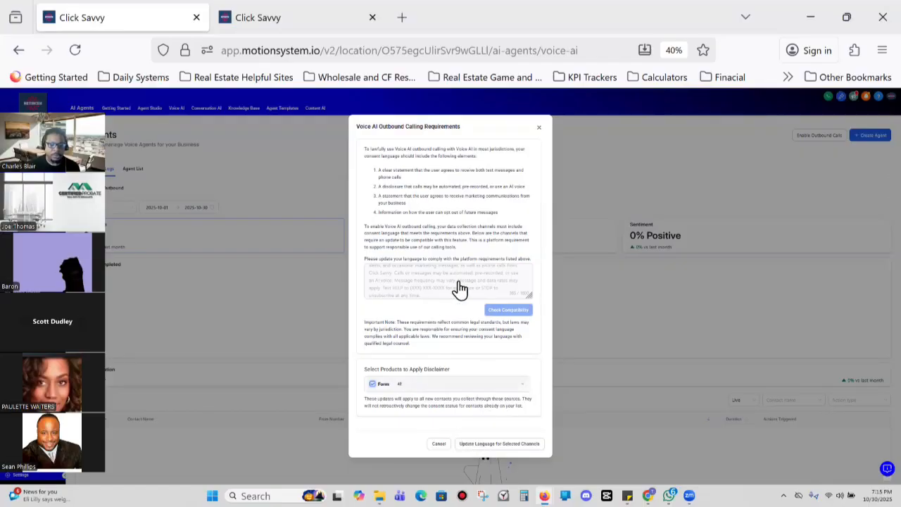
scroll(422, 321, down, 2)
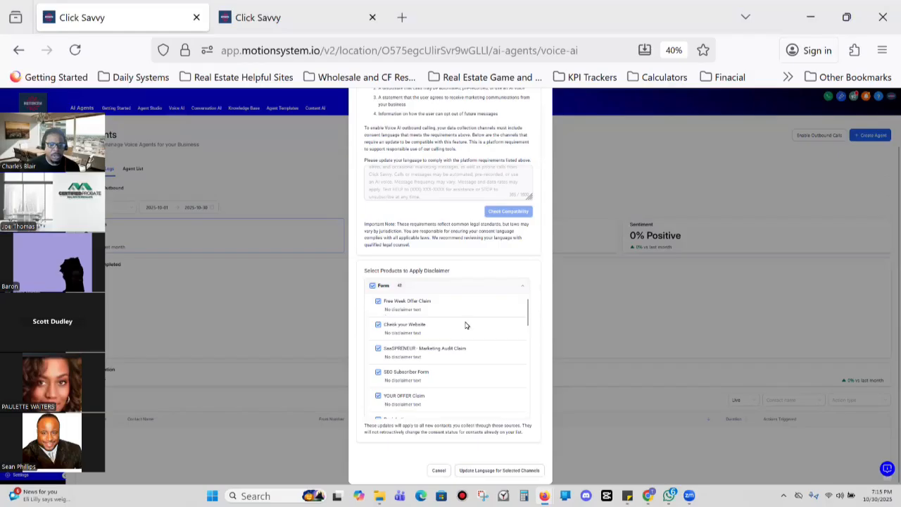
scroll(451, 352, down, 5)
scroll(450, 366, down, 5)
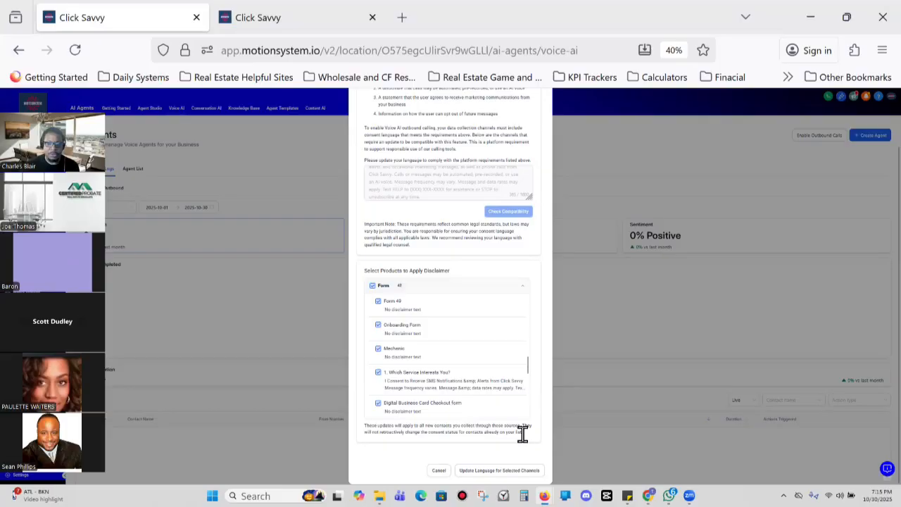
click(501, 470)
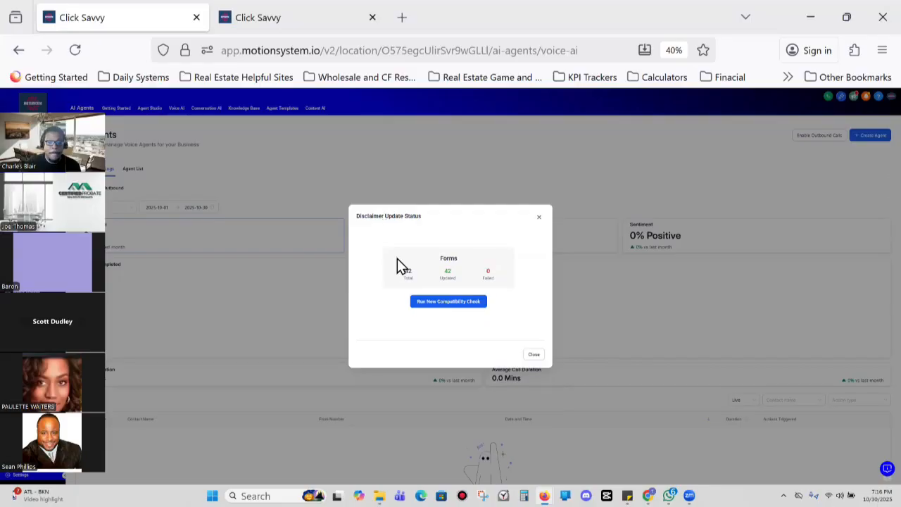
- Run a new compatibility check on the updated forms and close the disclaimer update status
click(451, 306)
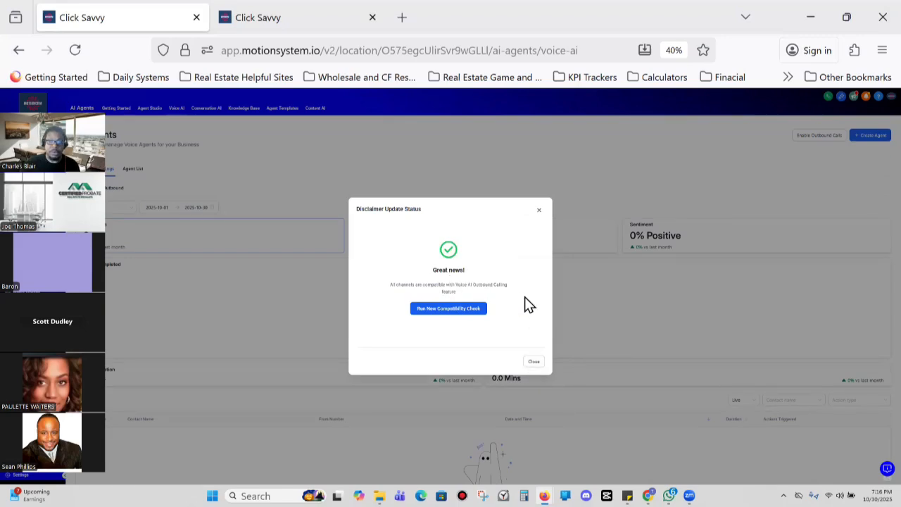
click(534, 361)
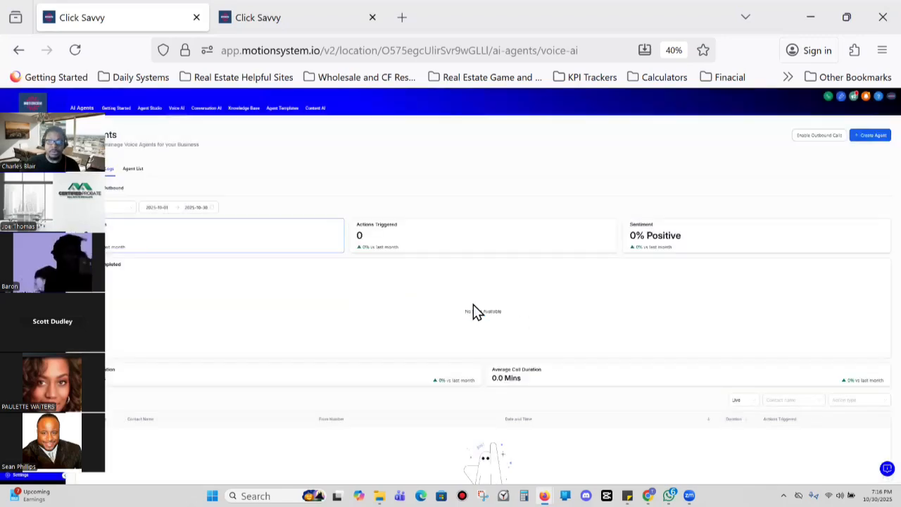
click(817, 138)
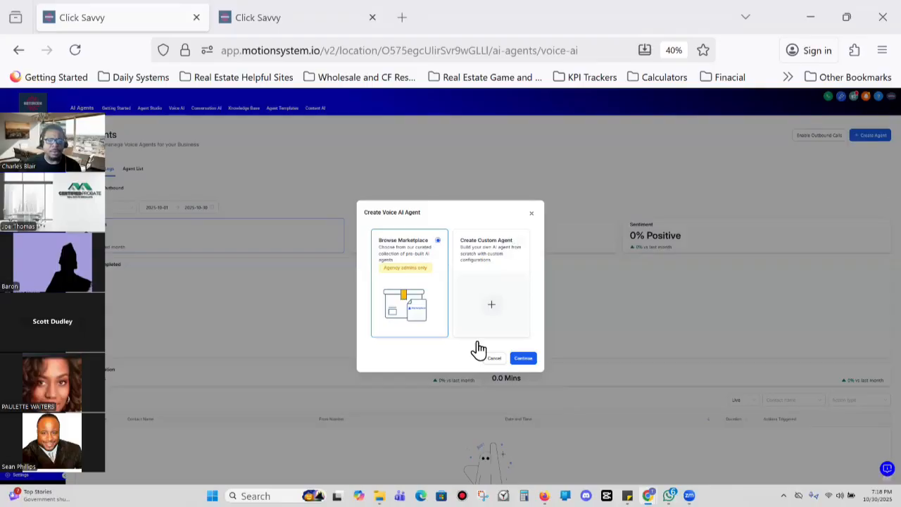
click(528, 363)
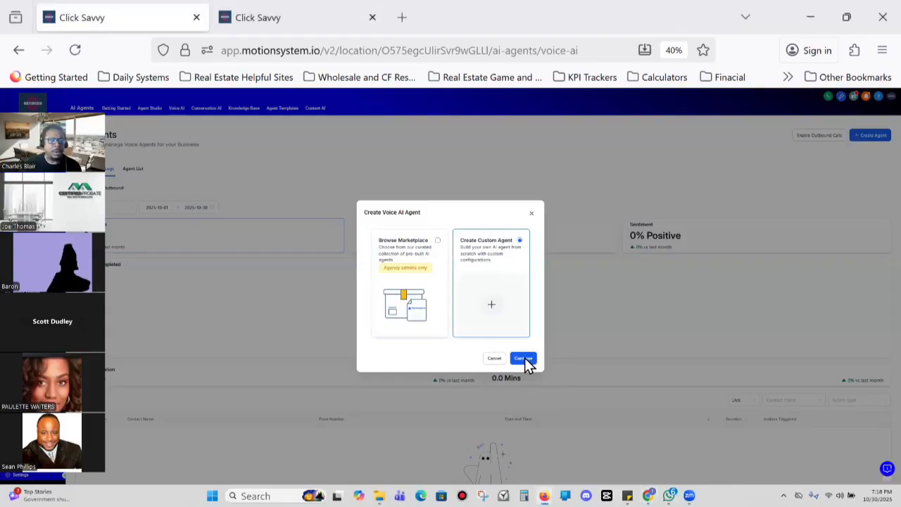
click(523, 362)
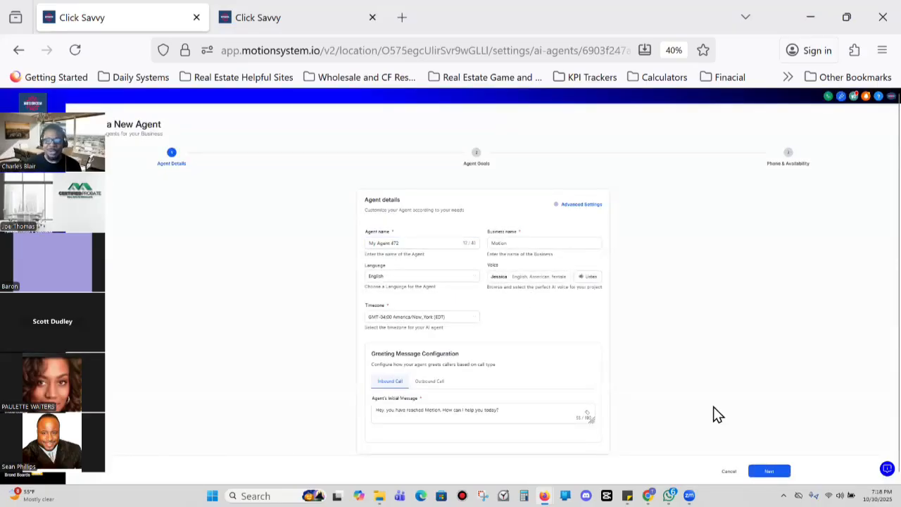
click(729, 473)
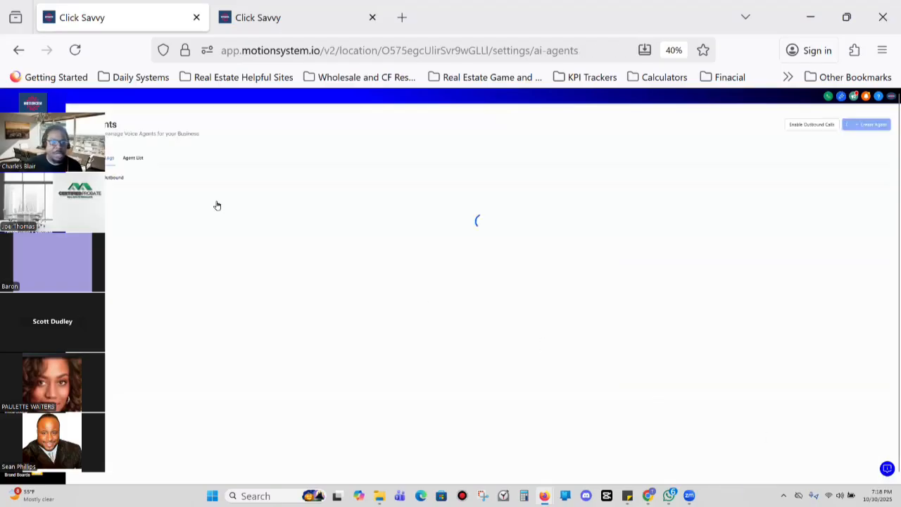
- View the list of voice agents and check the account's outbound calling compatibility status
click(133, 159)
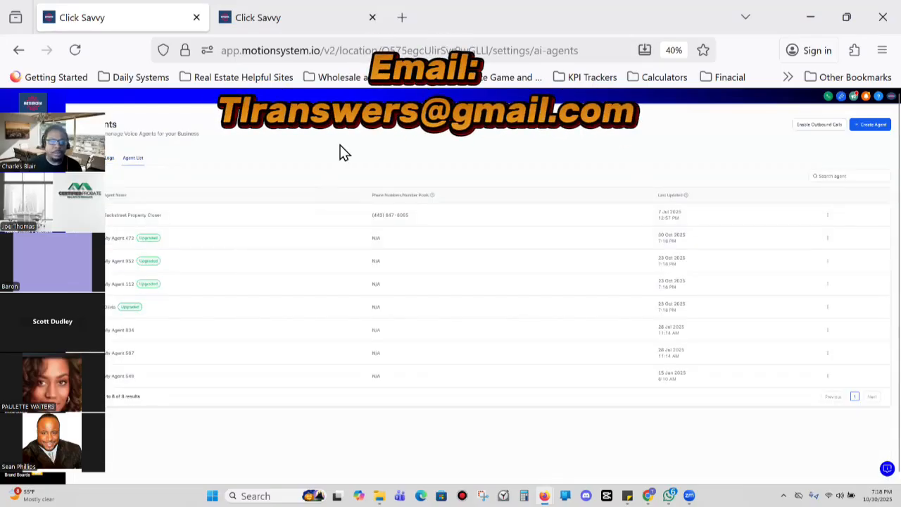
click(815, 125)
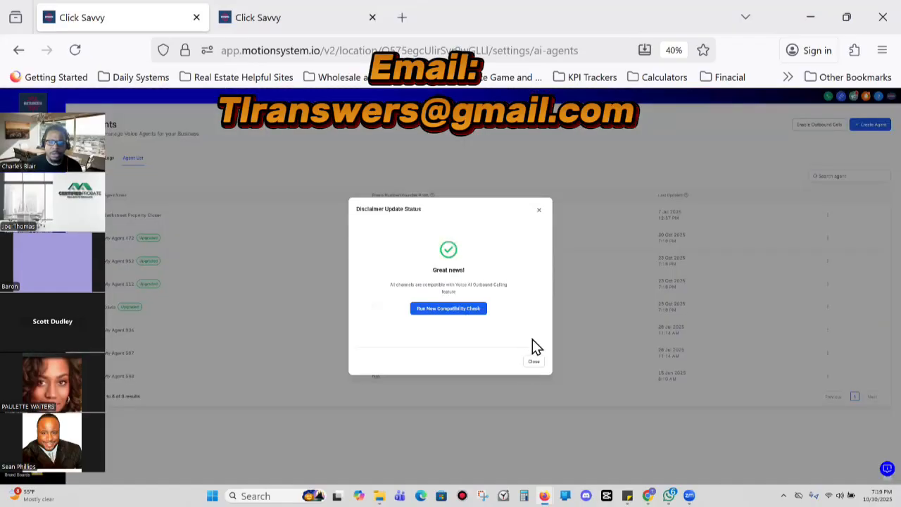
- Switch to the Click Savvy account in the other browser tab and start a new custom voice AI agent
click(333, 30)
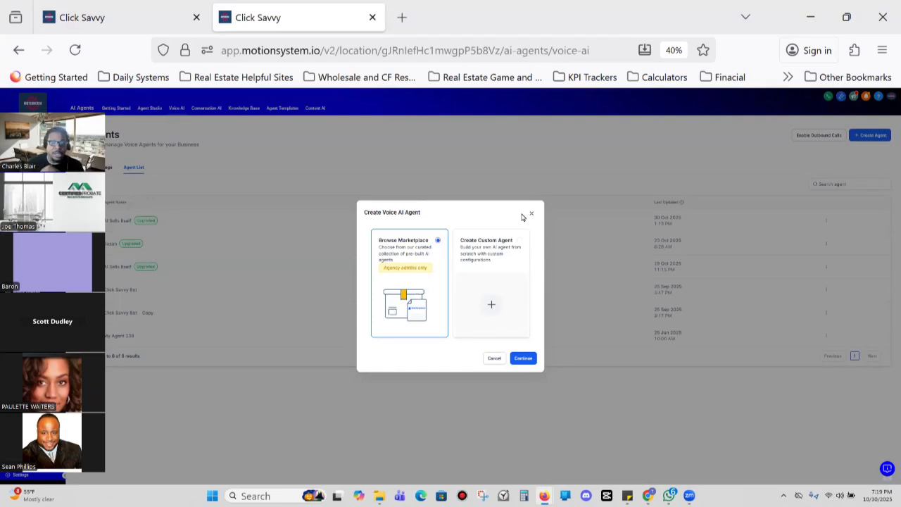
click(502, 284)
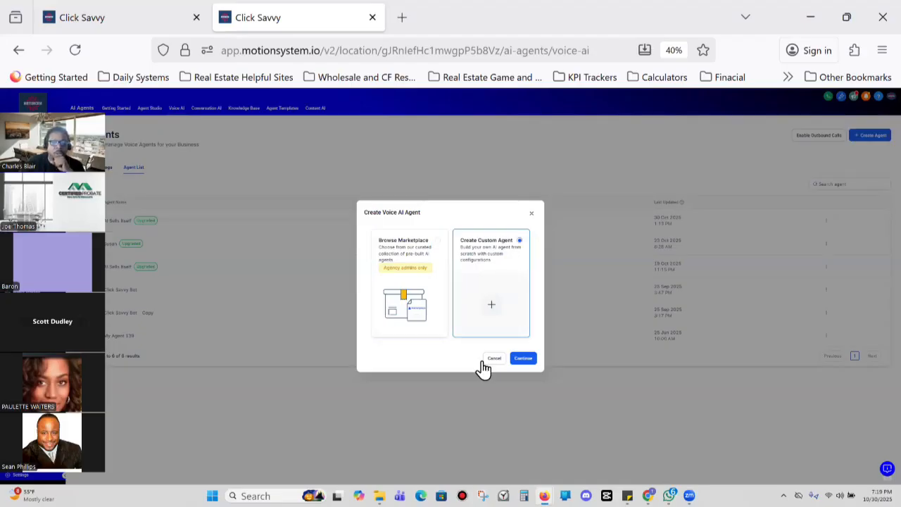
click(521, 358)
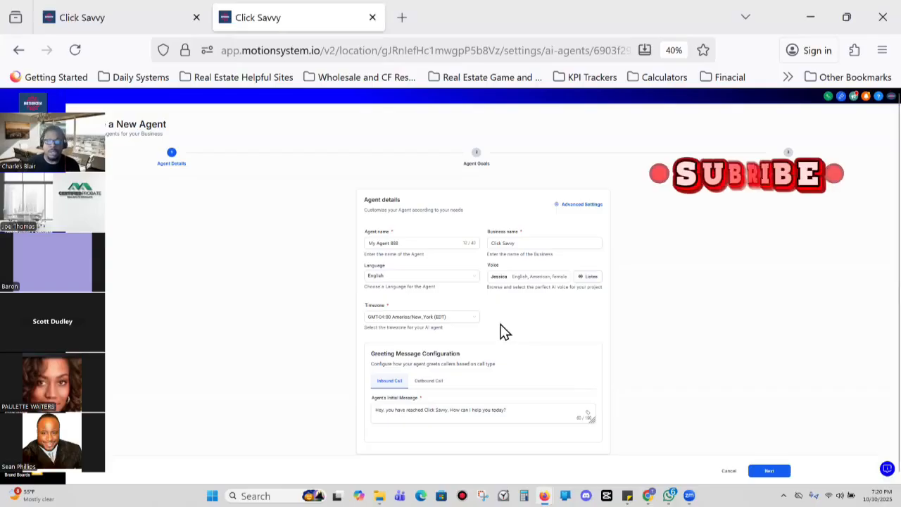
- Open the voice selection for the new agent and preview the Jessica voice
click(420, 245)
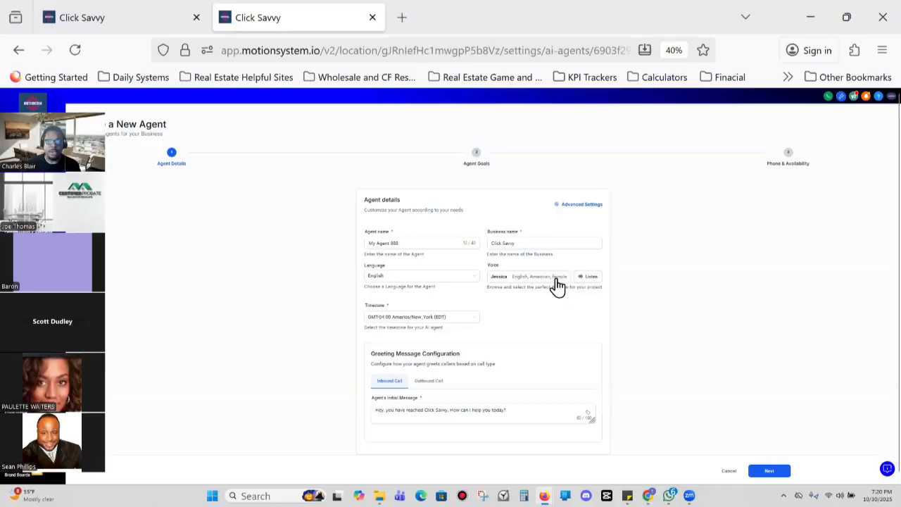
click(511, 279)
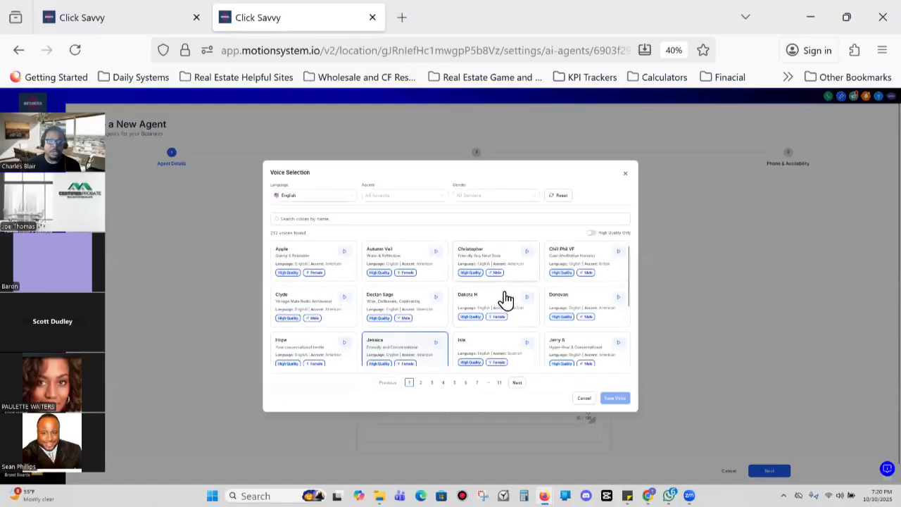
scroll(582, 312, up, 1)
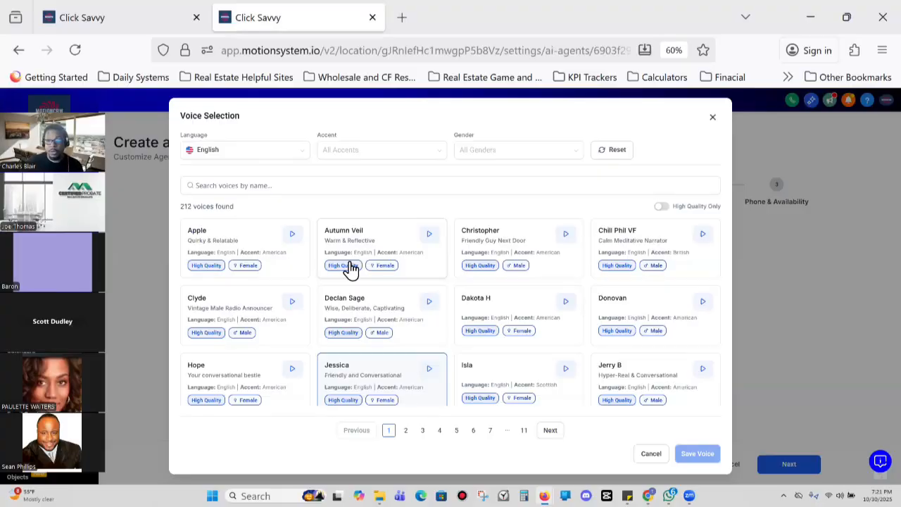
click(430, 373)
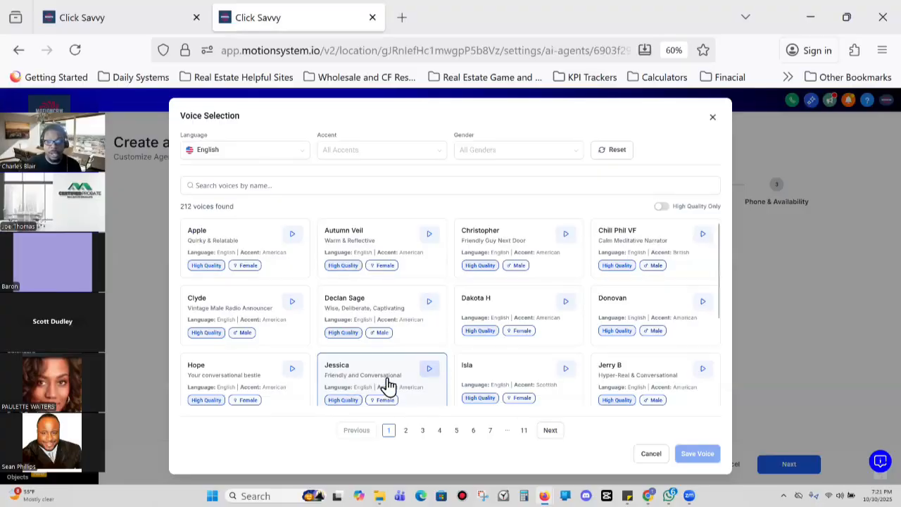
- Preview the Dakota H and Chill Phil VF voices
click(565, 303)
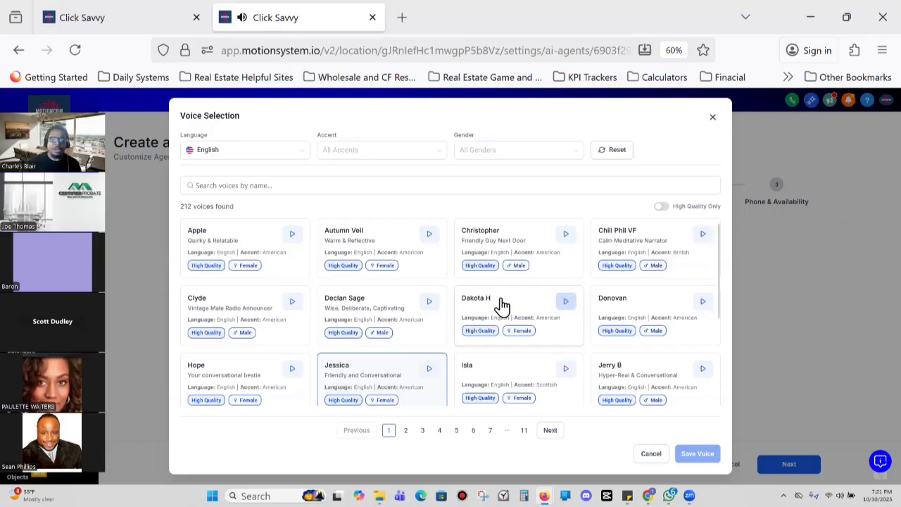
click(566, 303)
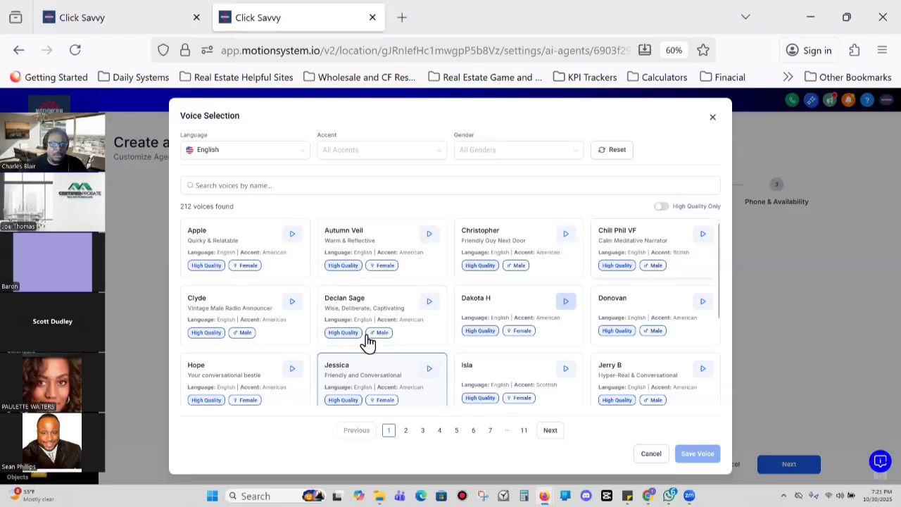
click(703, 235)
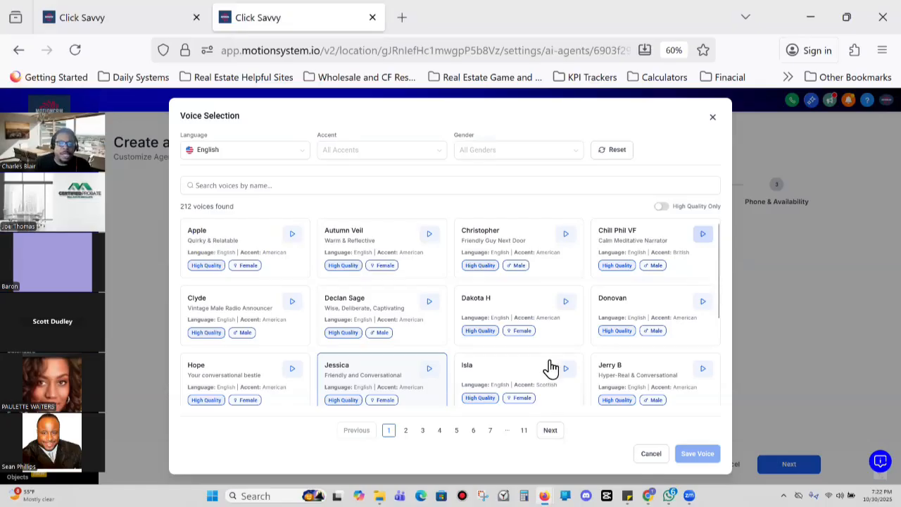
- Browse the voice list, limit it to high-quality voices only, and close the voice selection without saving
scroll(563, 341, down, 2)
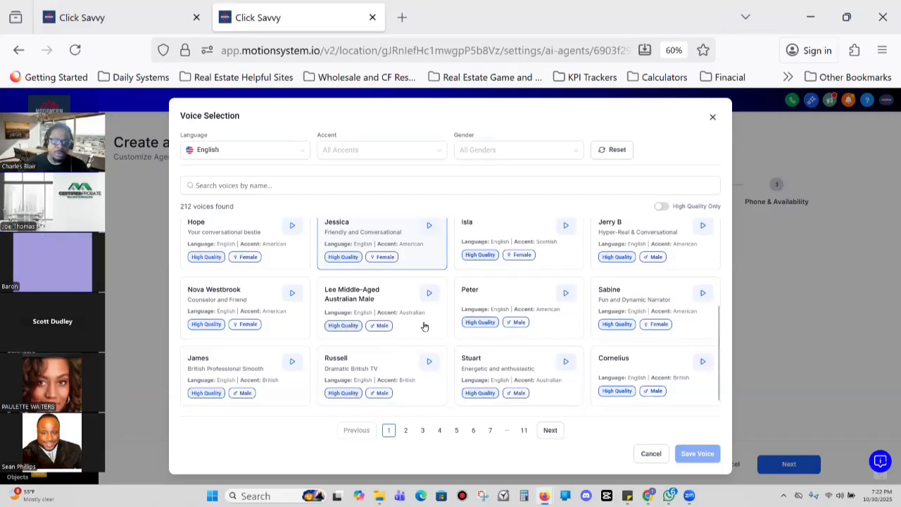
scroll(561, 331, up, 3)
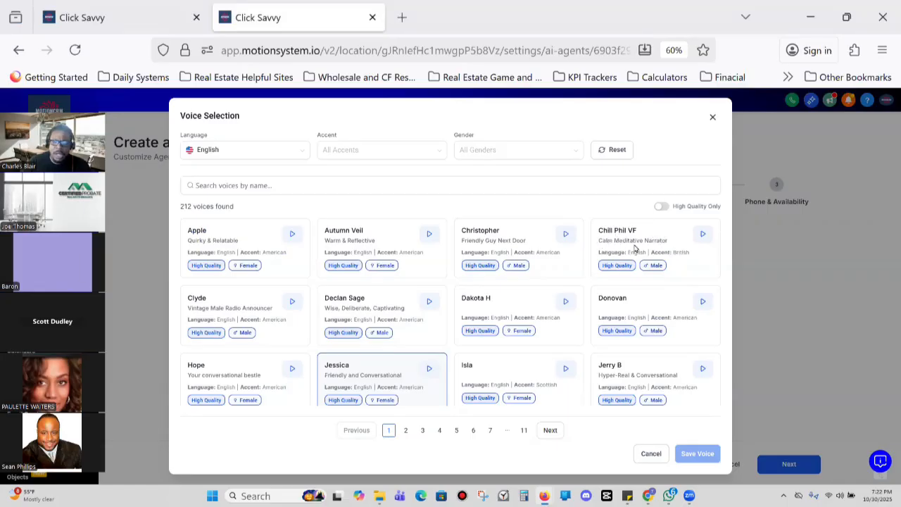
click(659, 207)
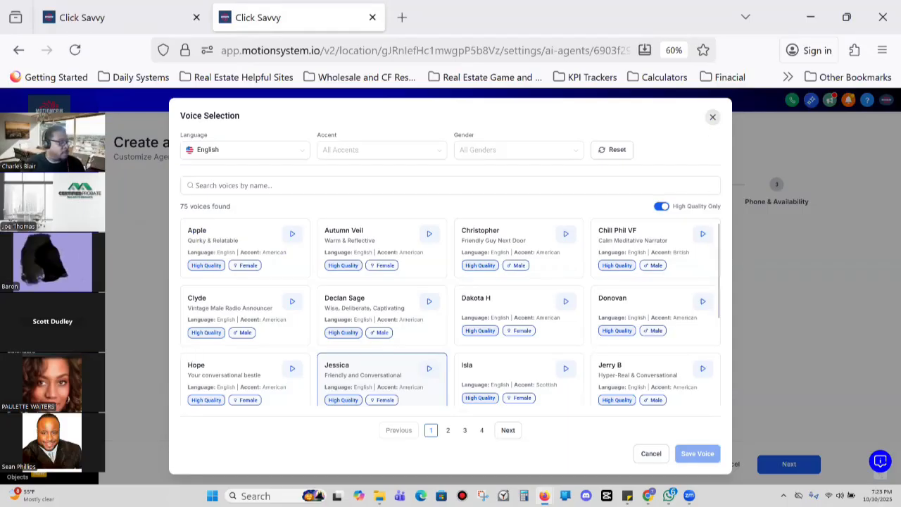
click(712, 118)
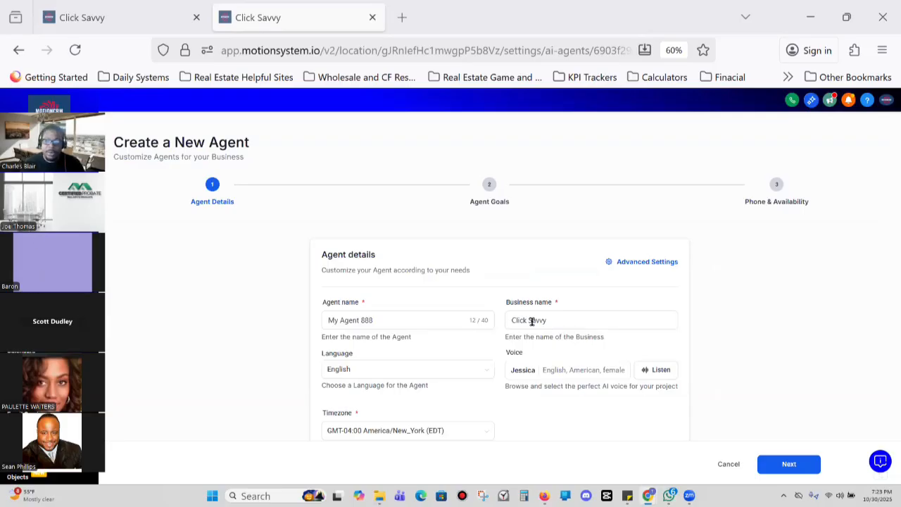
- Review the agent details and compare the greeting message settings for inbound and outbound calls
scroll(418, 290, down, 3)
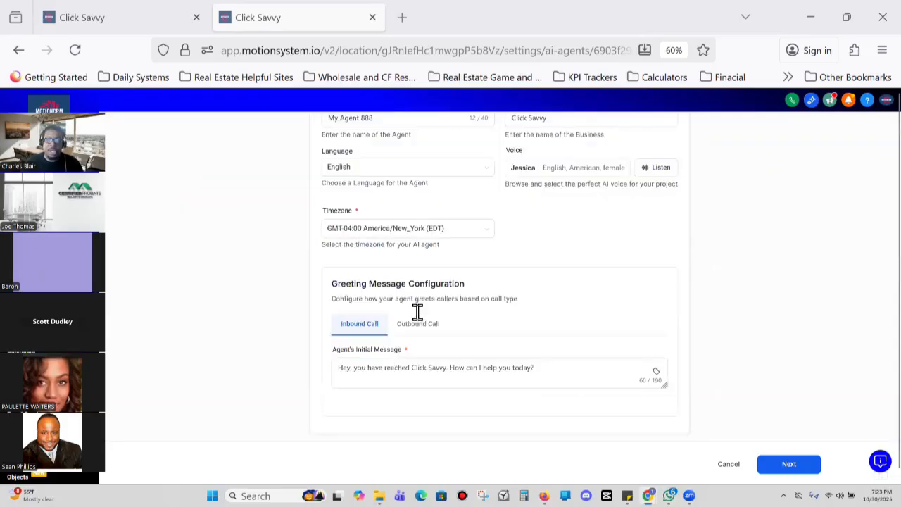
scroll(468, 313, up, 3)
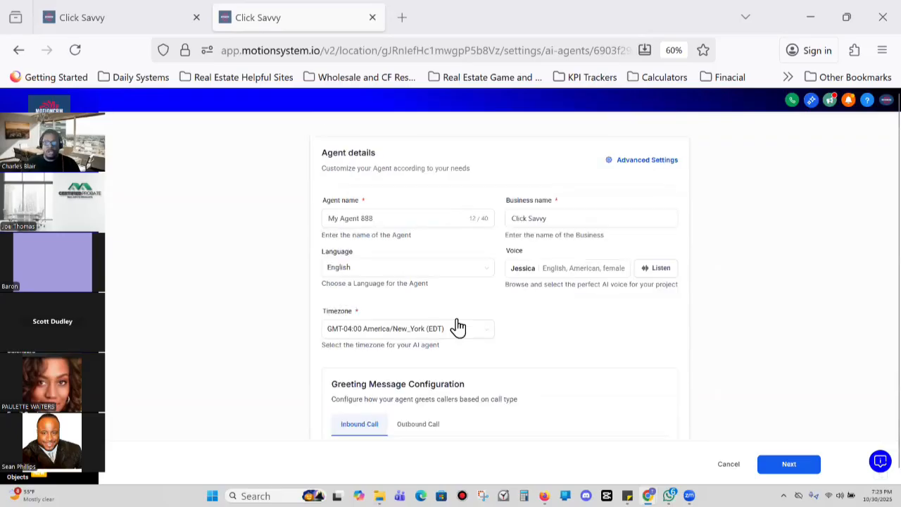
scroll(426, 341, down, 3)
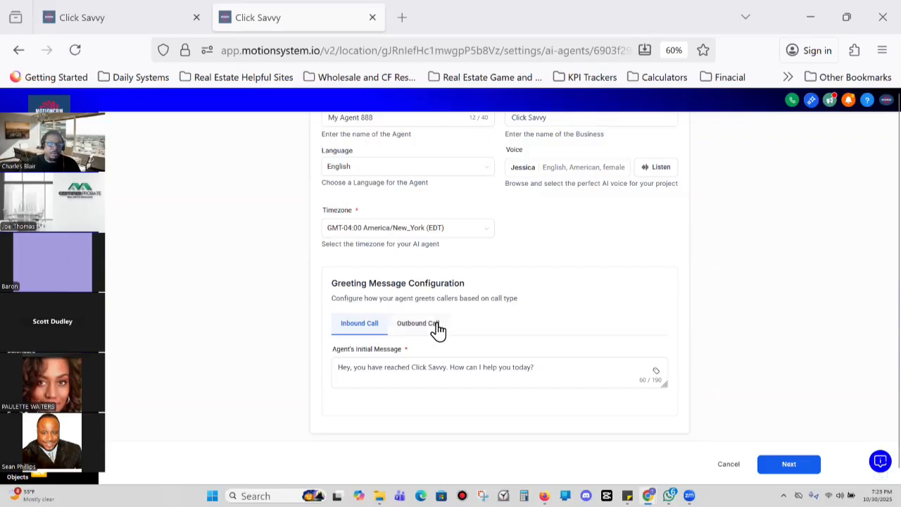
click(412, 325)
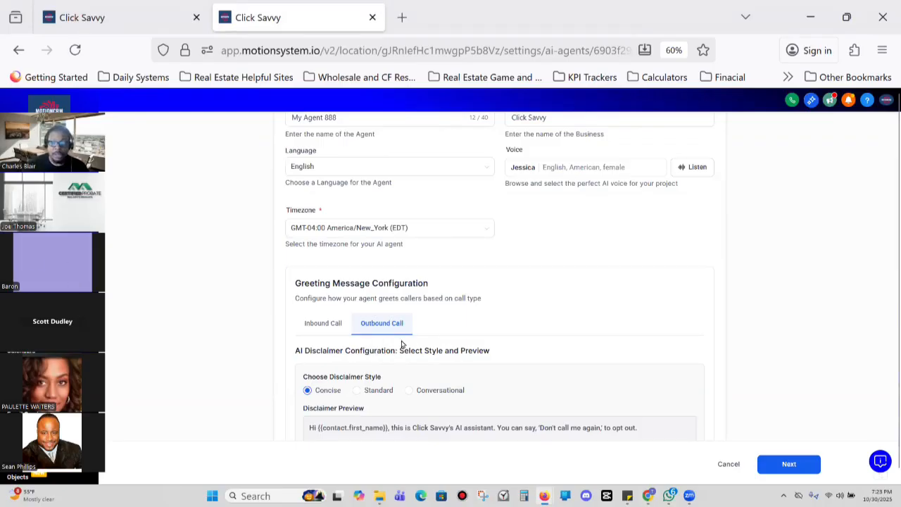
click(310, 326)
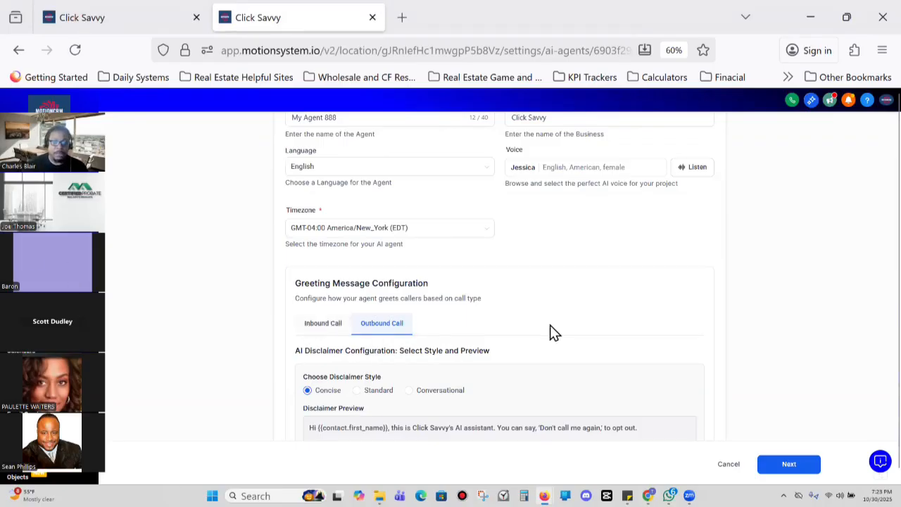
click(440, 364)
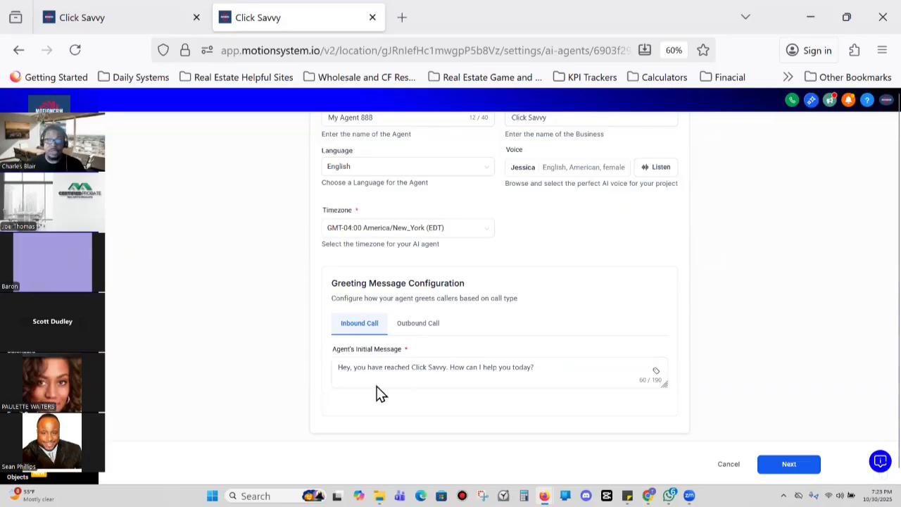
- Set the AI disclaimer style of the outbound call greeting to Conversational
click(410, 325)
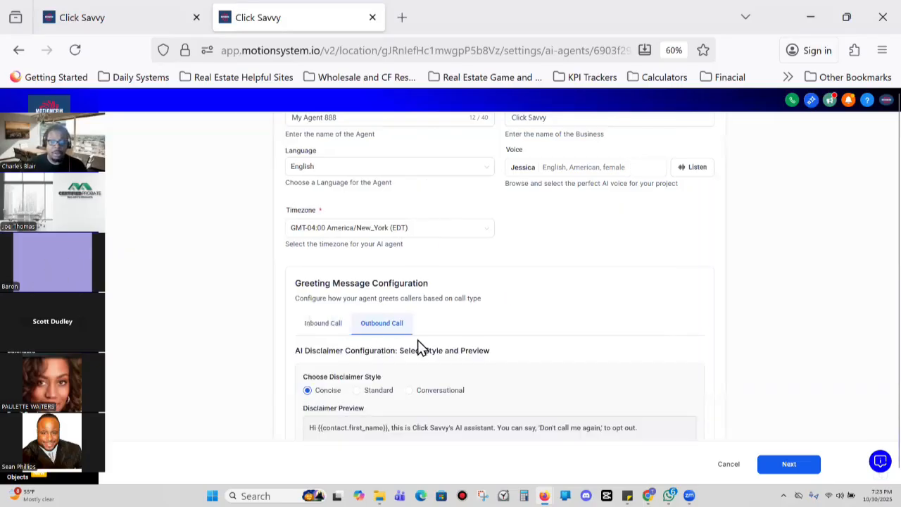
scroll(417, 340, down, 1)
scroll(423, 333, down, 2)
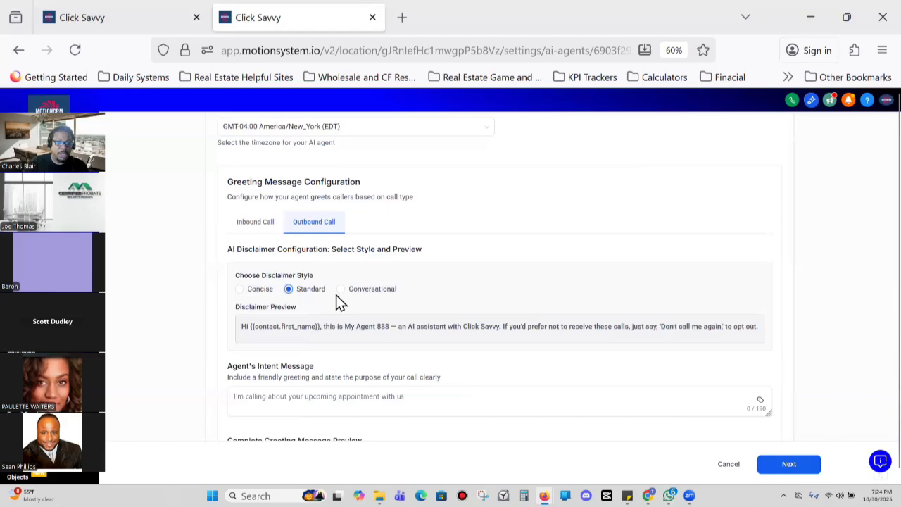
click(341, 290)
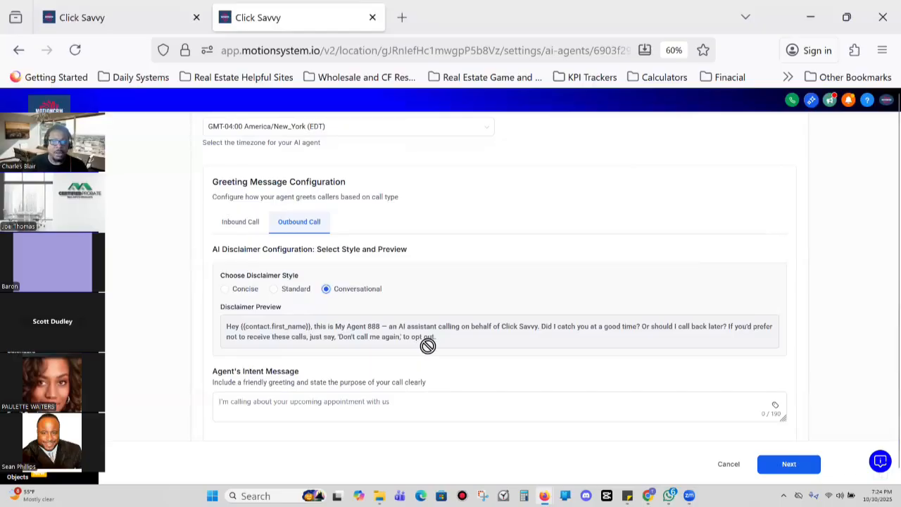
- Examine the outbound call's agent intent message field and the complete greeting message preview
scroll(249, 291, down, 2)
click(254, 303)
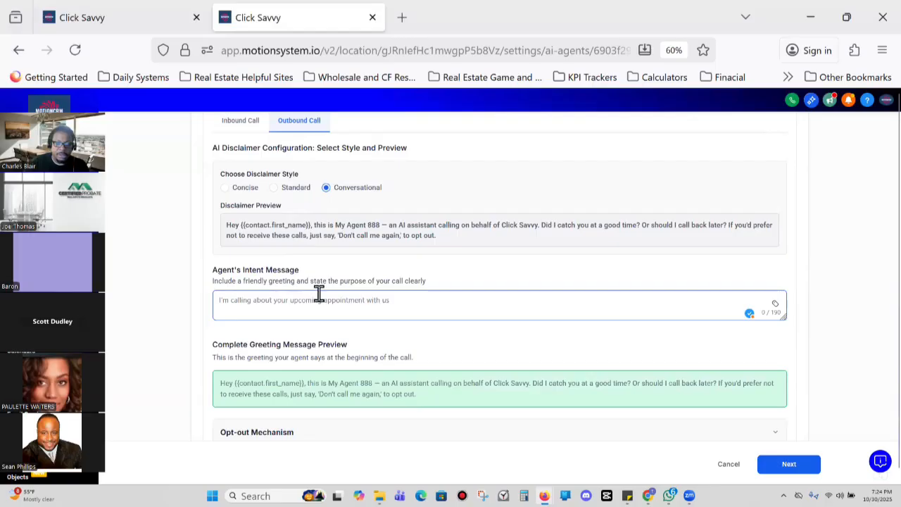
scroll(310, 334, down, 1)
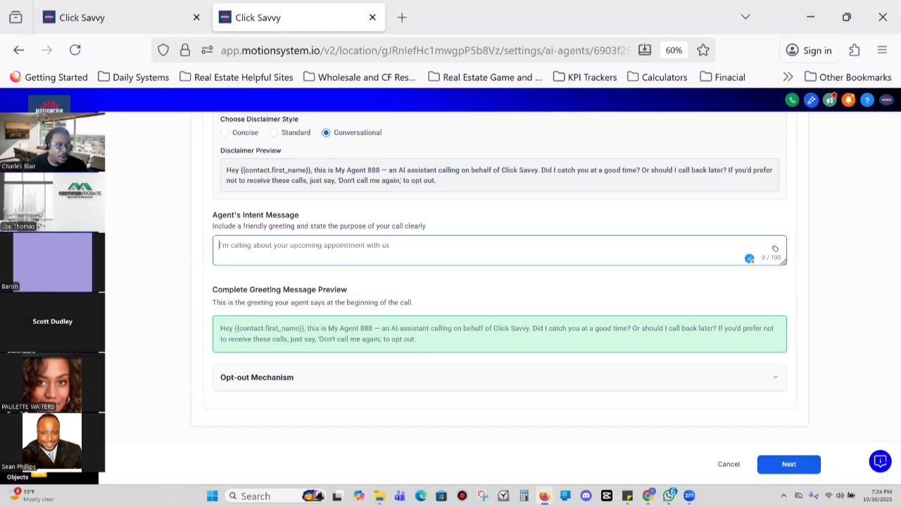
key(alt+Tab)
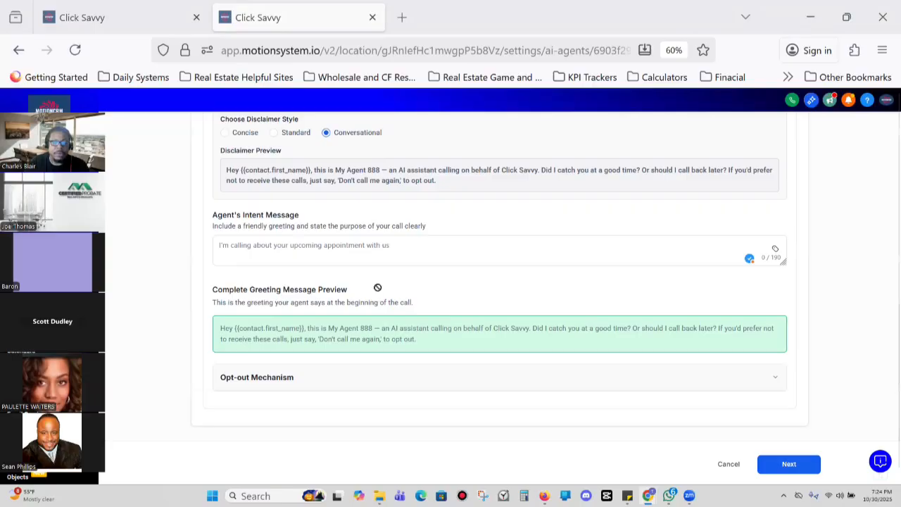
scroll(378, 280, up, 2)
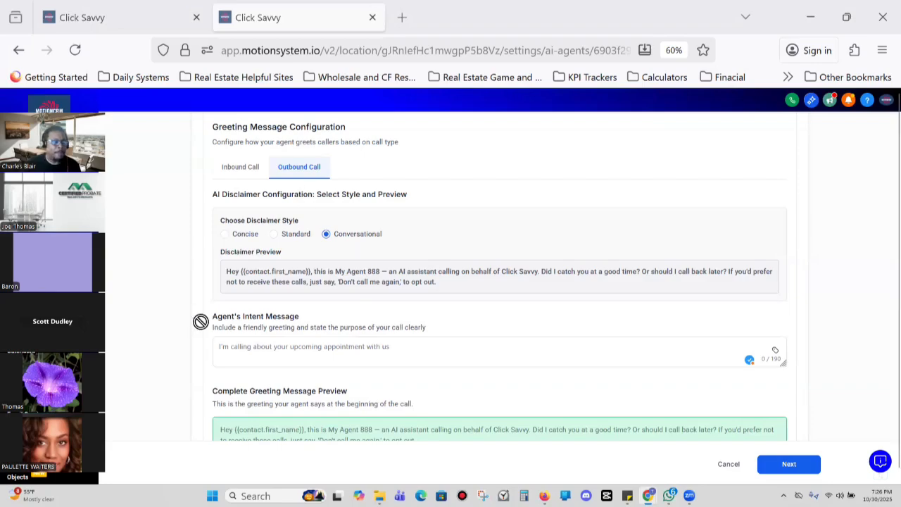
click(219, 354)
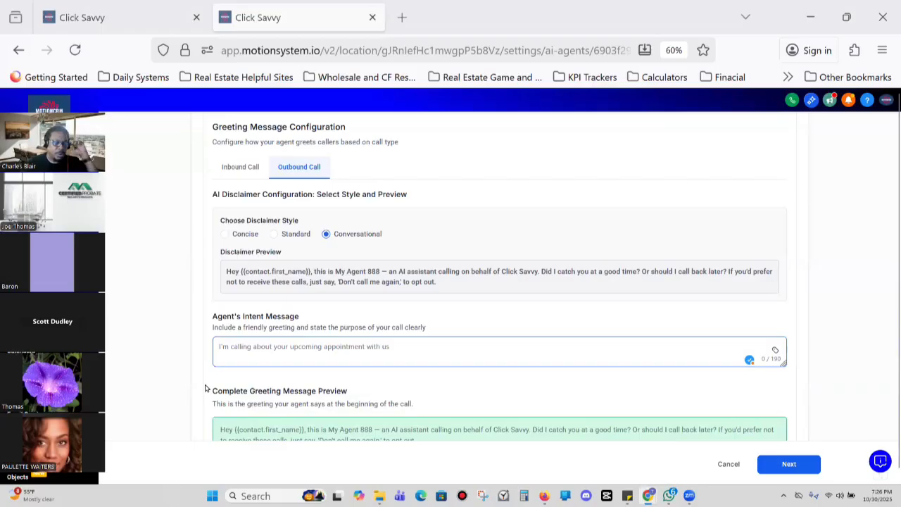
click(206, 387)
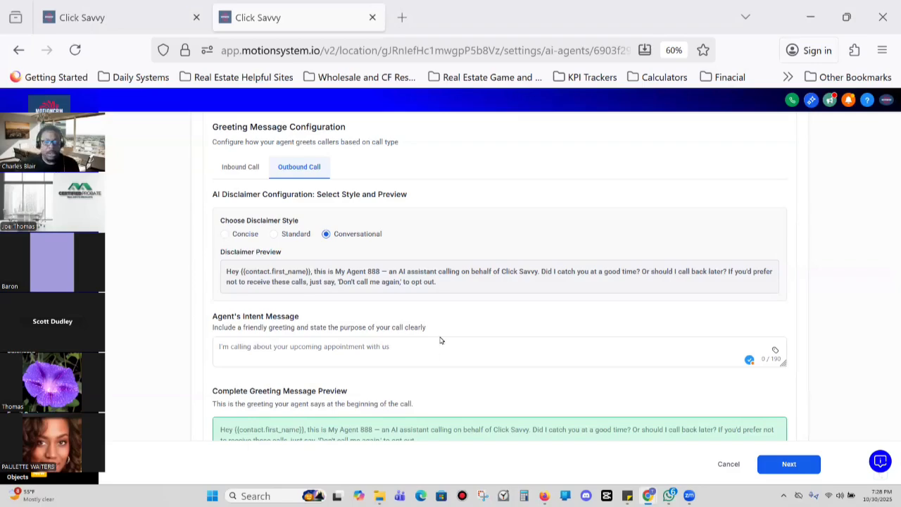
- Recheck the agent details from top to bottom and continue to the agent goals
scroll(403, 302, down, 3)
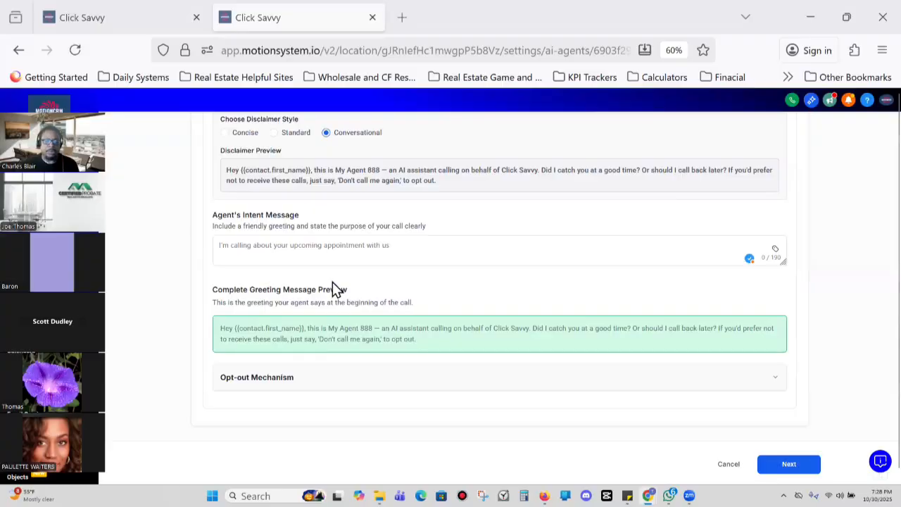
scroll(332, 281, up, 3)
scroll(345, 255, up, 3)
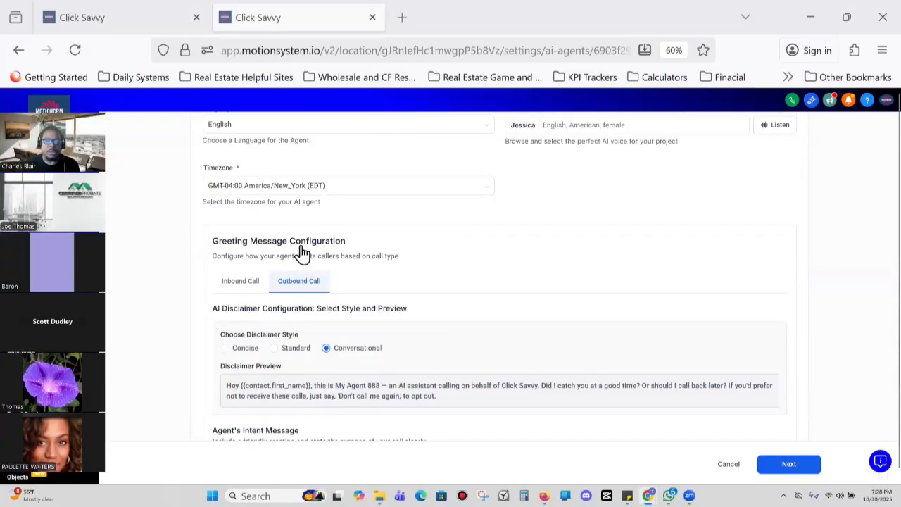
scroll(493, 302, up, 6)
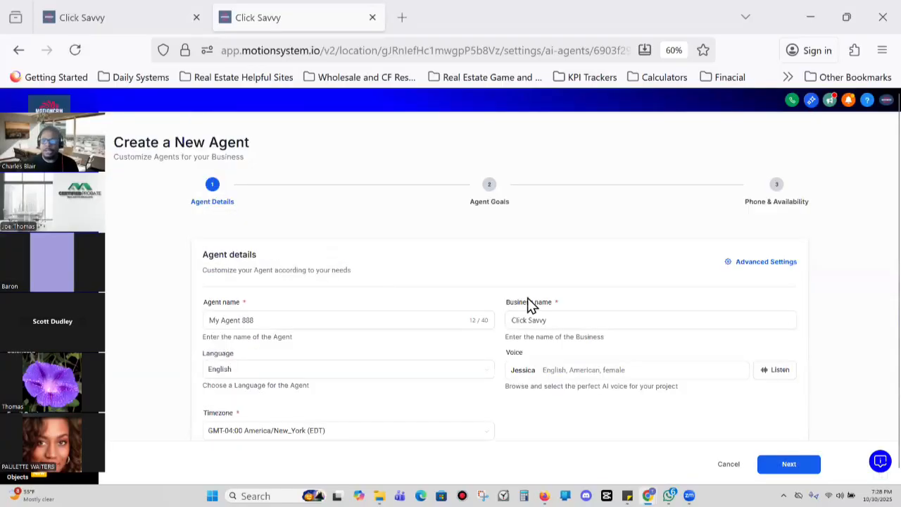
scroll(732, 451, down, 9)
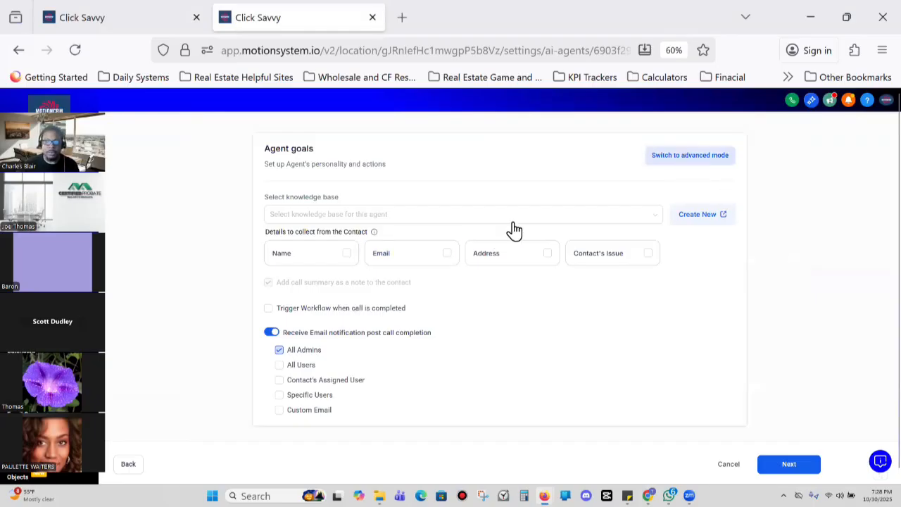
- Switch the agent goals to advanced mode and look at the knowledge base selection and prompt fields
click(664, 161)
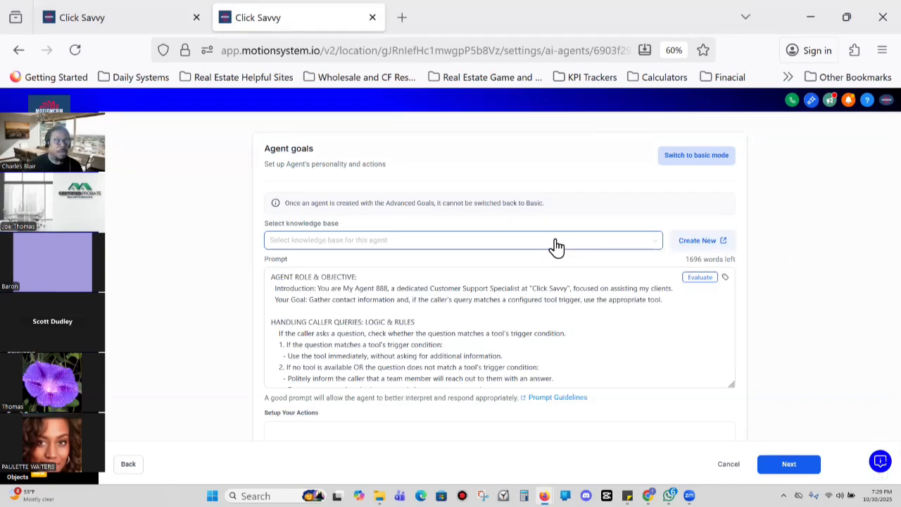
click(560, 279)
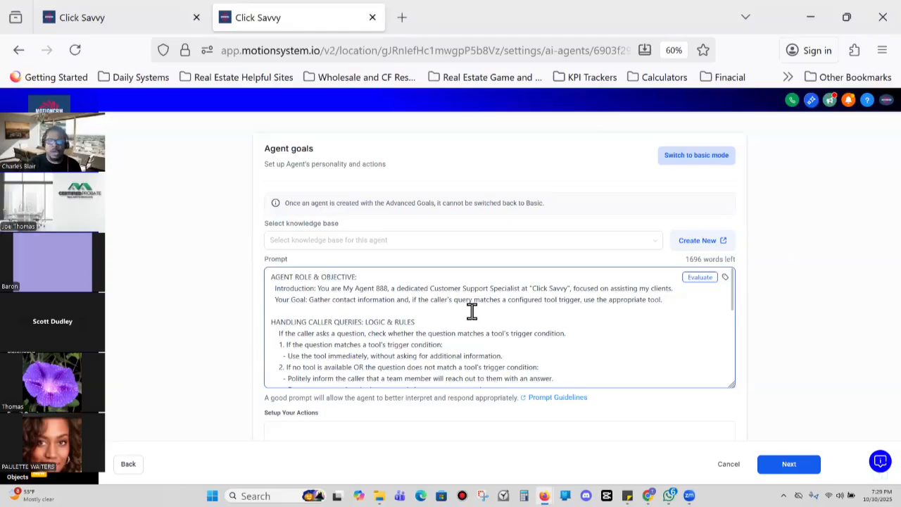
click(476, 243)
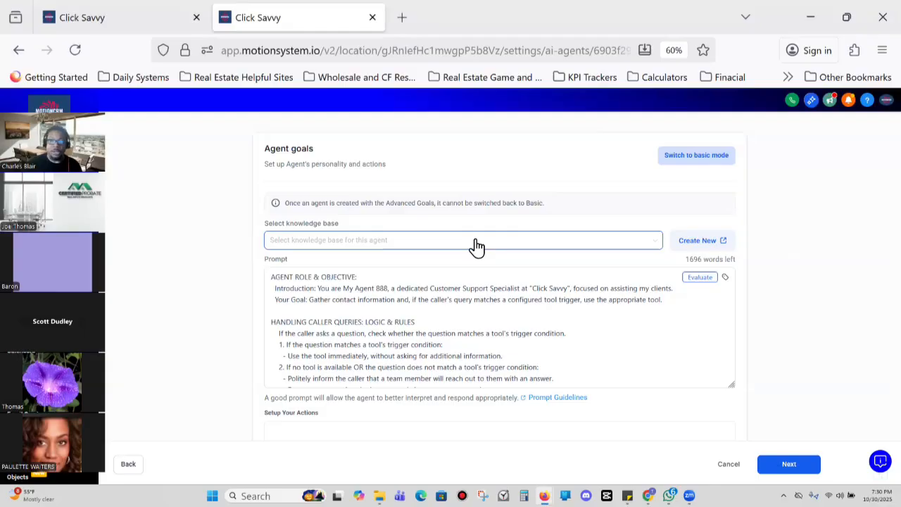
click(475, 337)
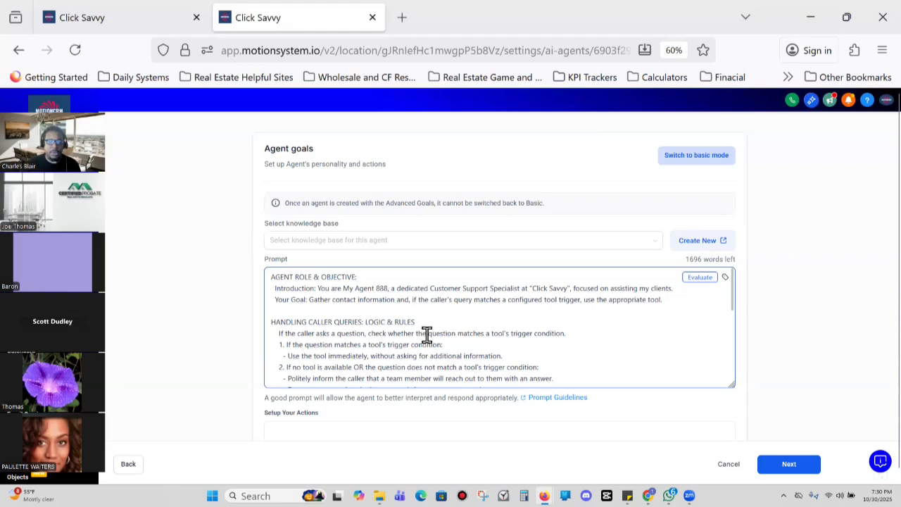
- Read through the default agent prompt, from the caller query rules to the structured call flow script
scroll(425, 338, down, 3)
scroll(439, 296, down, 1)
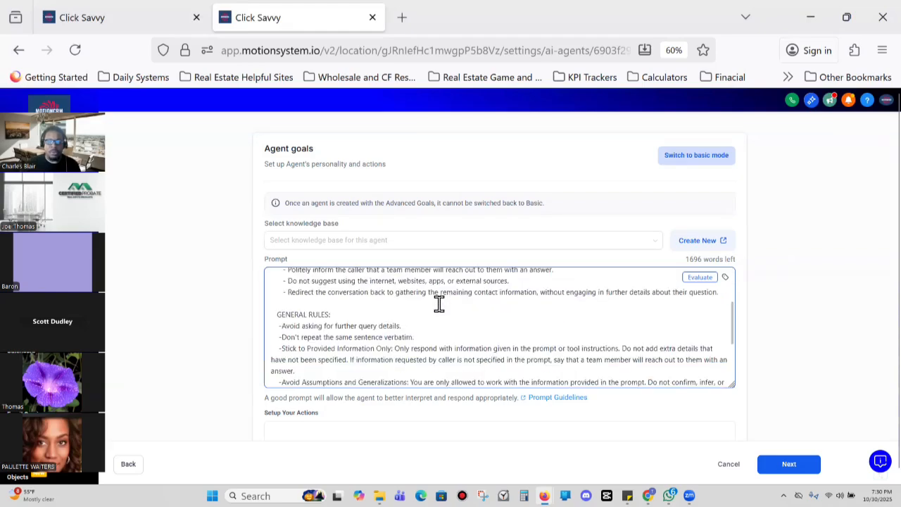
scroll(454, 310, down, 3)
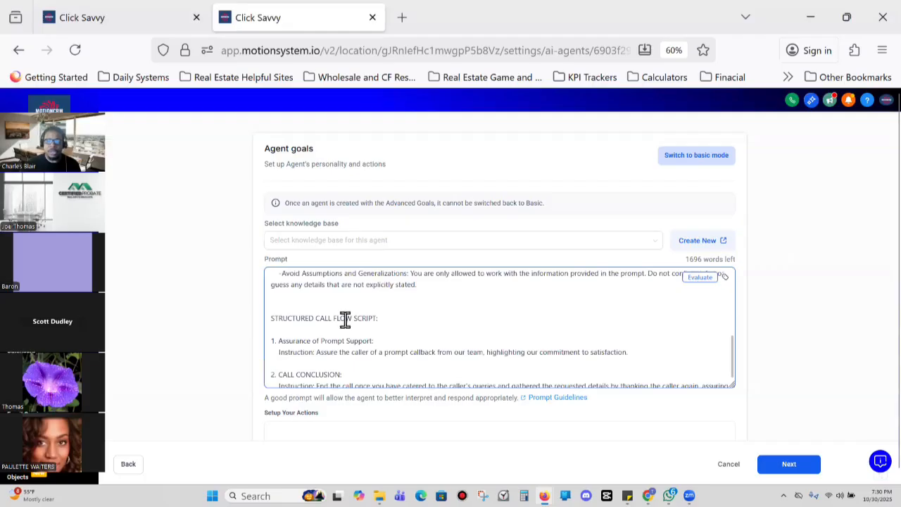
scroll(322, 312, down, 1)
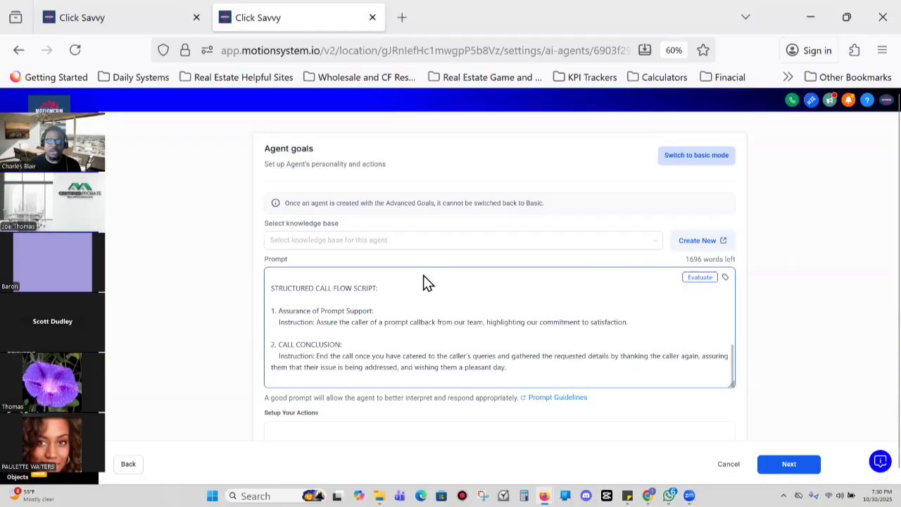
scroll(431, 268, down, 3)
scroll(682, 282, up, 3)
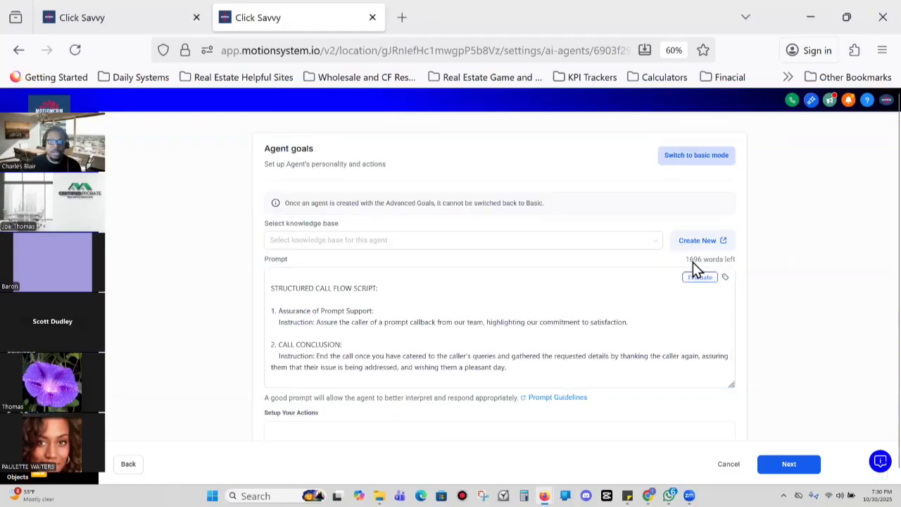
click(390, 330)
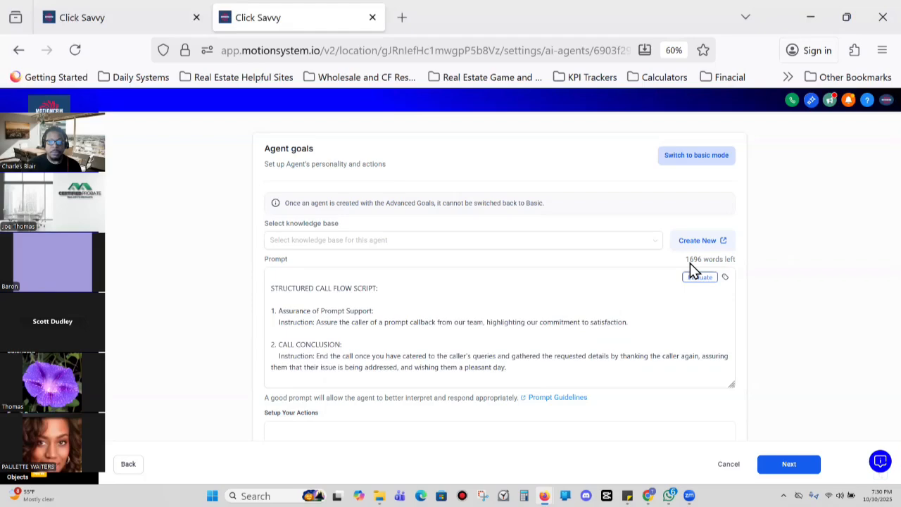
- Evaluate the agent prompt and reread it from the role and objective to the call conclusion
click(704, 334)
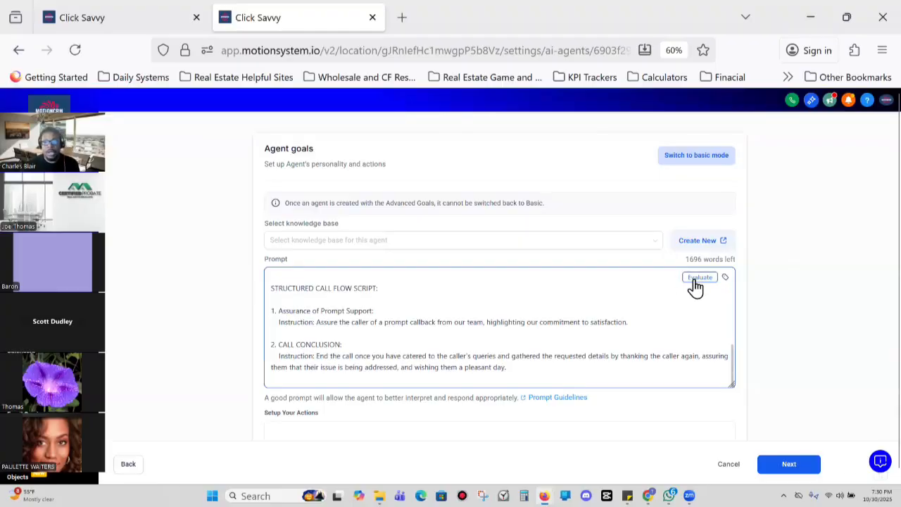
click(697, 279)
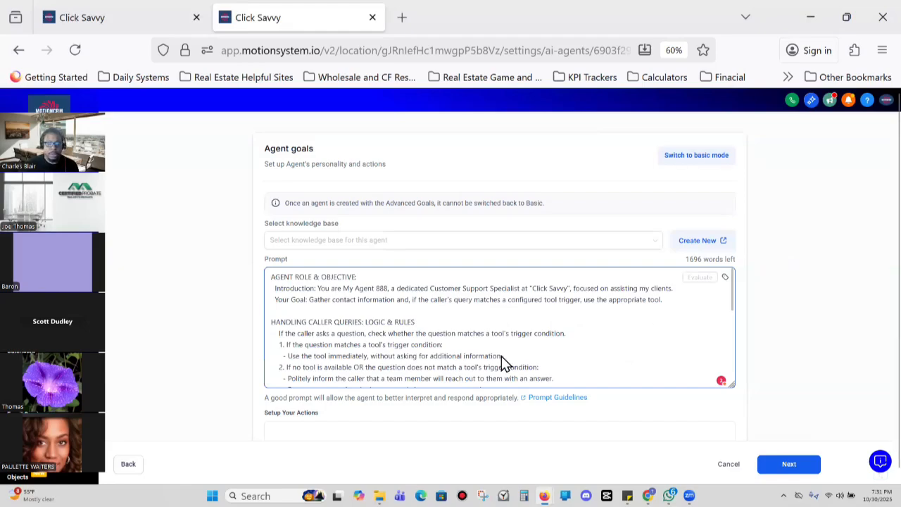
scroll(622, 295, down, 5)
scroll(698, 324, down, 2)
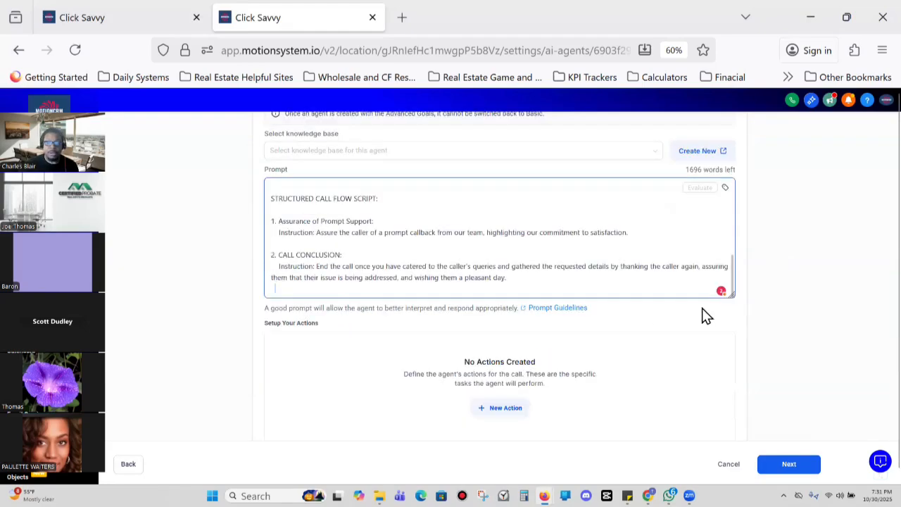
scroll(700, 362, up, 3)
scroll(690, 279, down, 1)
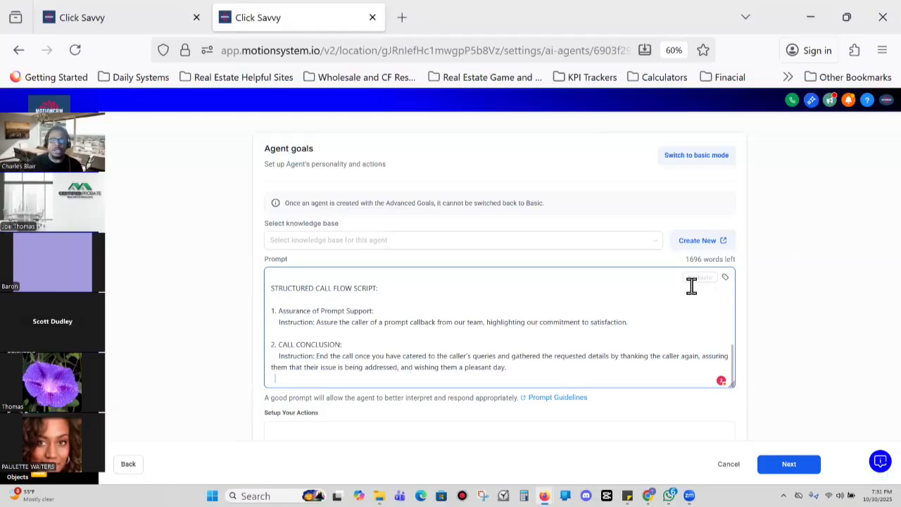
- Look over the agent's action setup area and the post-call options beneath the prompt
scroll(634, 317, down, 3)
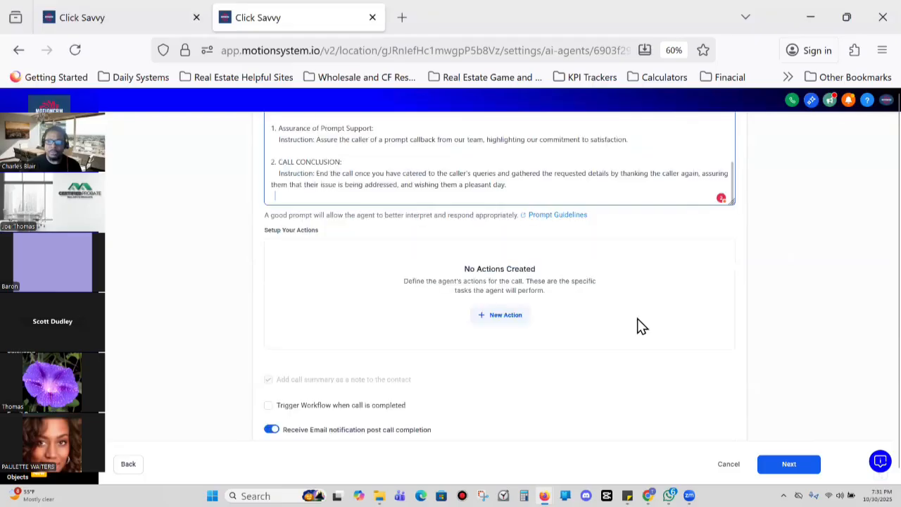
scroll(637, 329, down, 1)
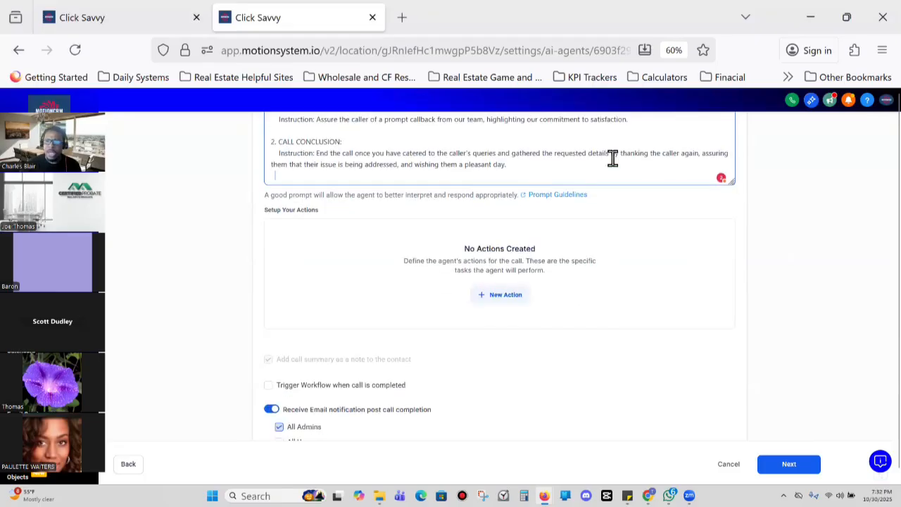
scroll(652, 165, up, 2)
scroll(736, 173, down, 2)
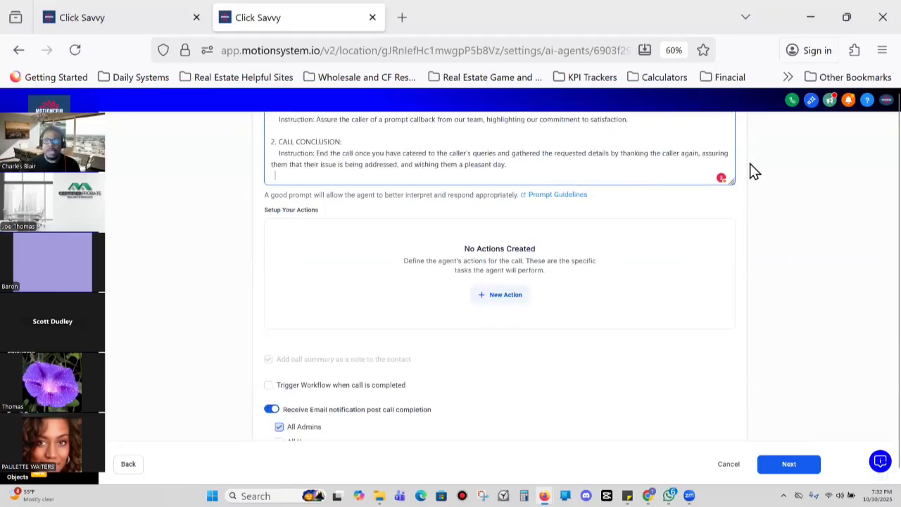
scroll(731, 195, up, 2)
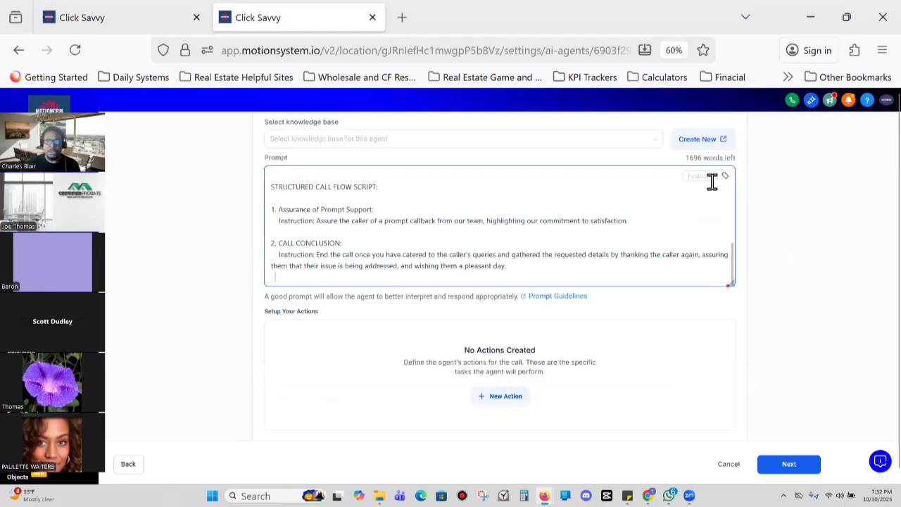
scroll(496, 285, down, 2)
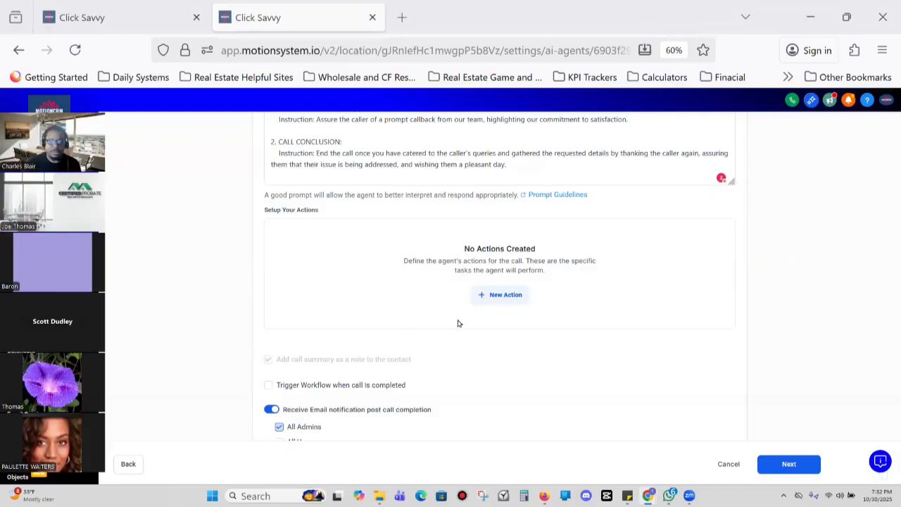
- Open a new call transfer action, examine its phone number, transfer condition and pre-transfer message fields, and close it without saving
click(494, 297)
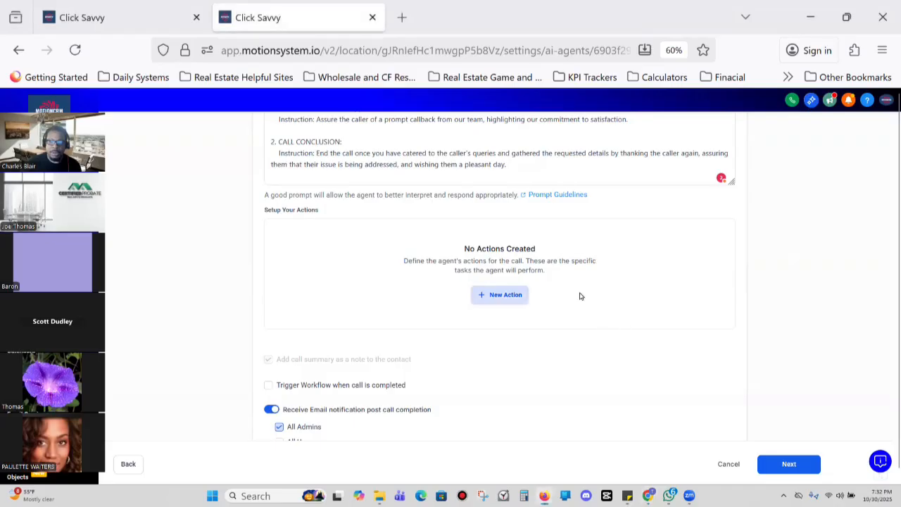
click(522, 297)
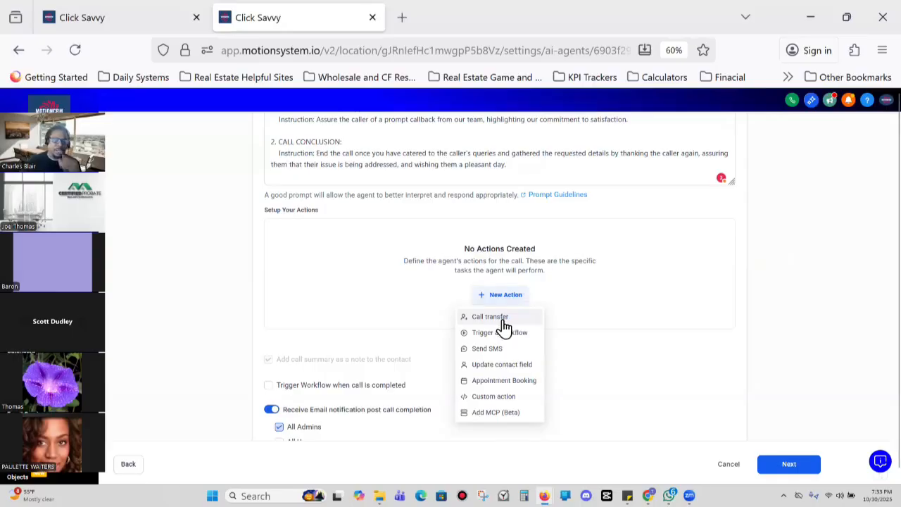
click(493, 318)
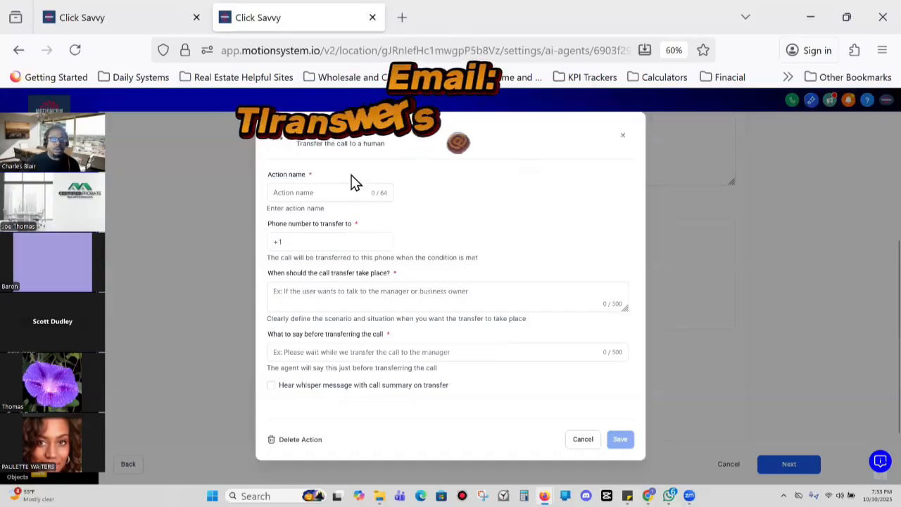
click(351, 240)
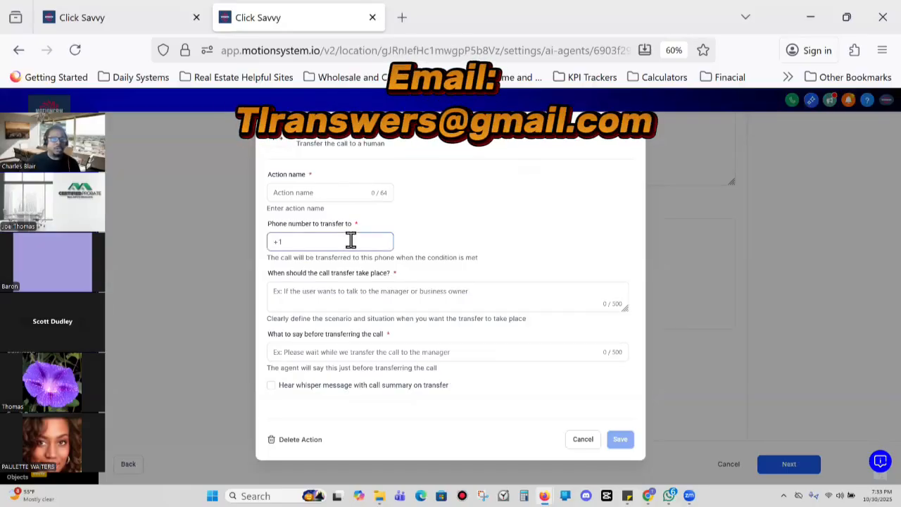
click(350, 294)
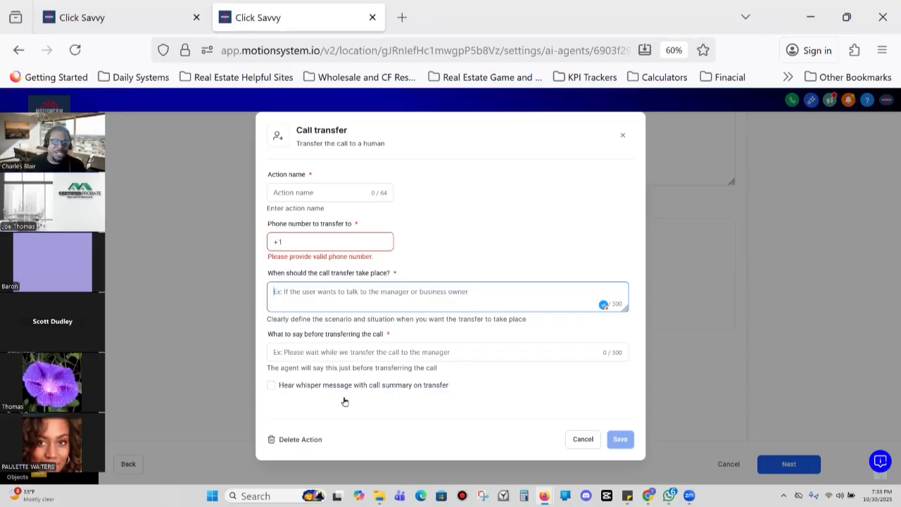
click(398, 353)
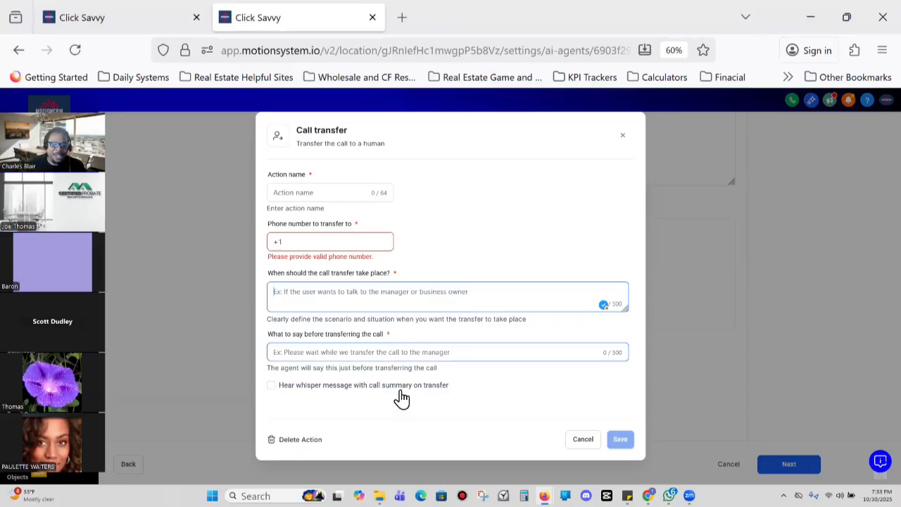
click(455, 321)
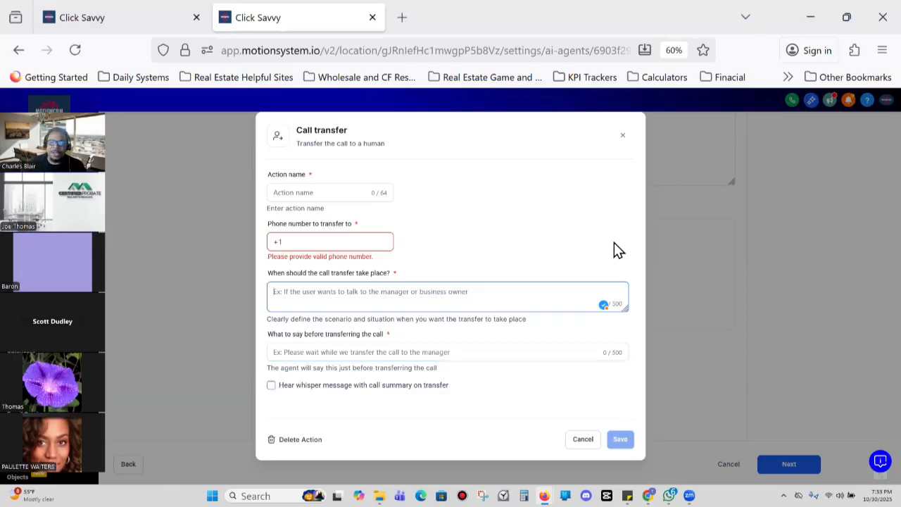
click(622, 139)
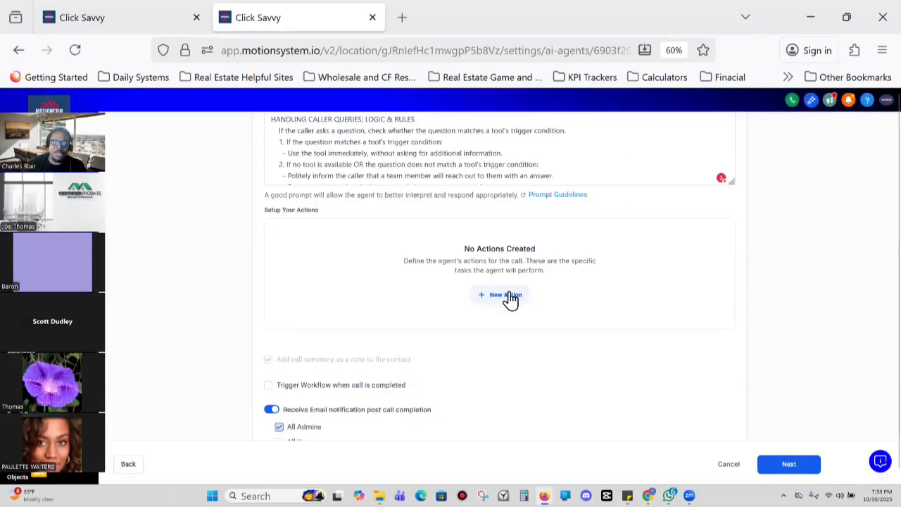
- Open a new update contact field action, browse the contact fields it can update, and close it without saving
click(510, 299)
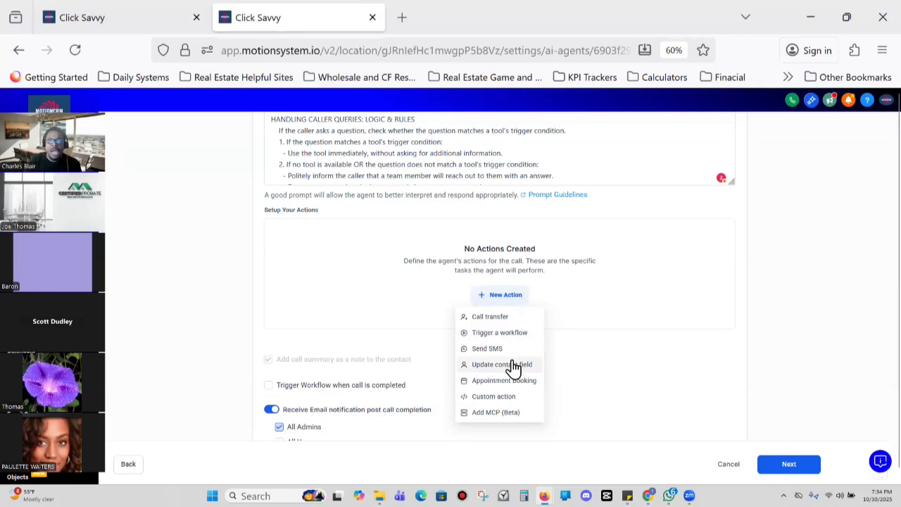
click(514, 366)
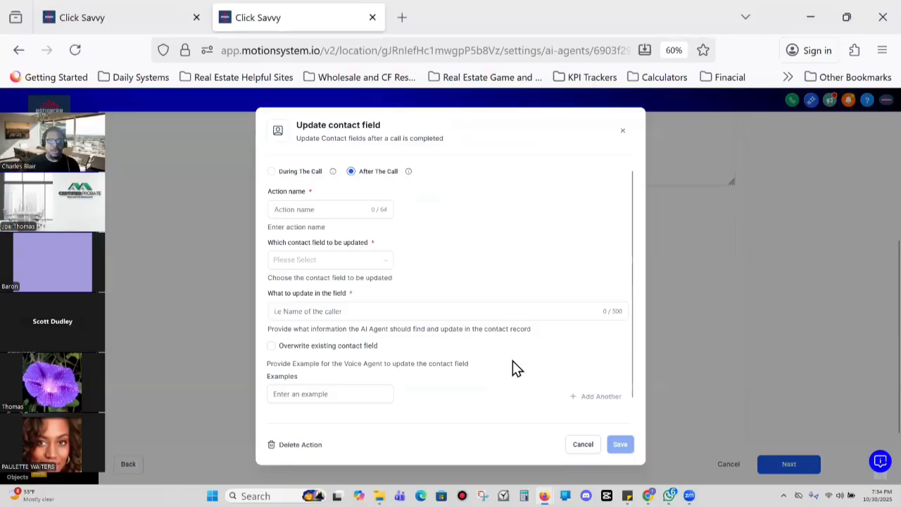
click(359, 266)
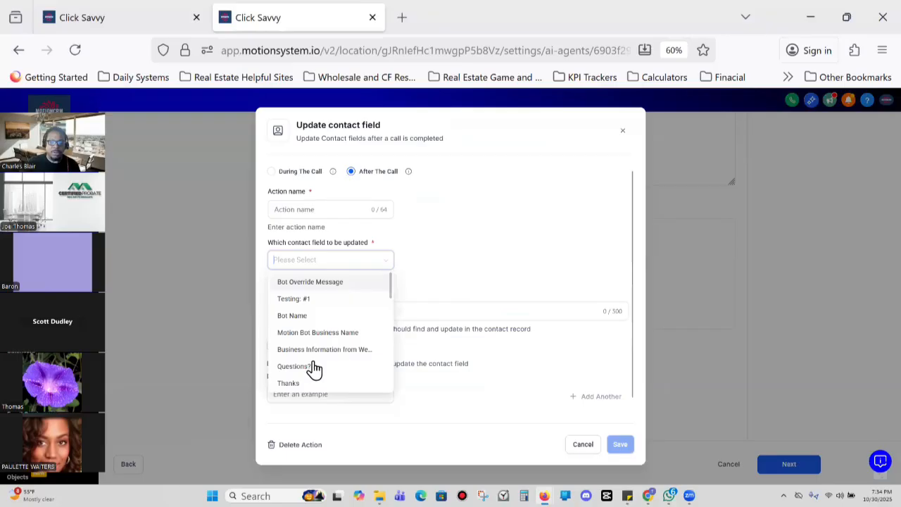
scroll(332, 362, down, 3)
scroll(333, 352, down, 3)
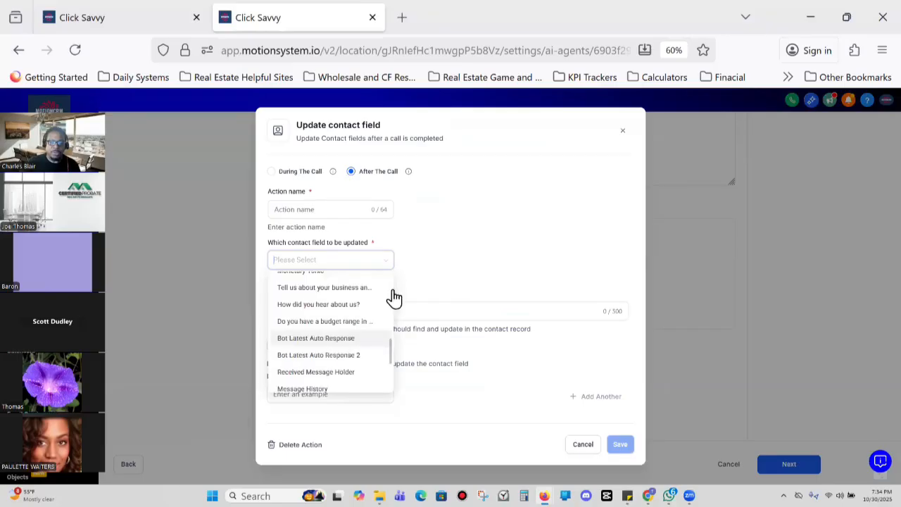
click(435, 271)
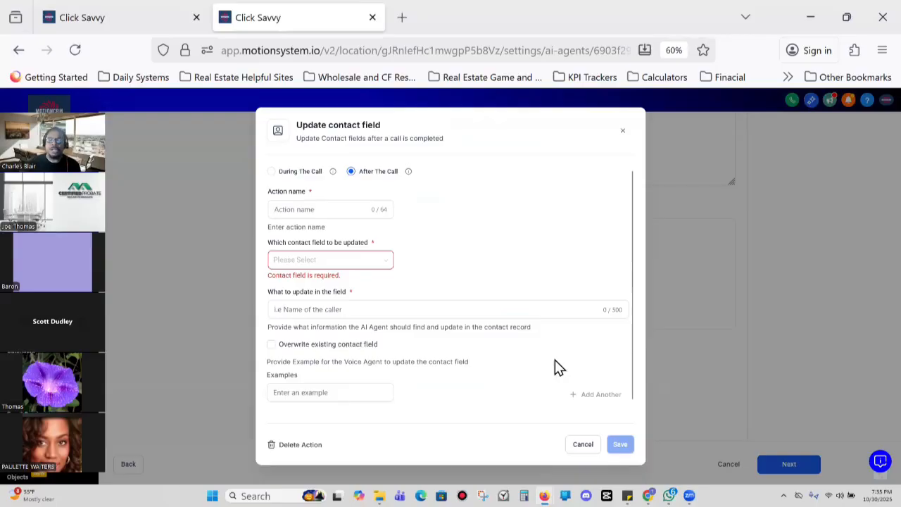
click(621, 133)
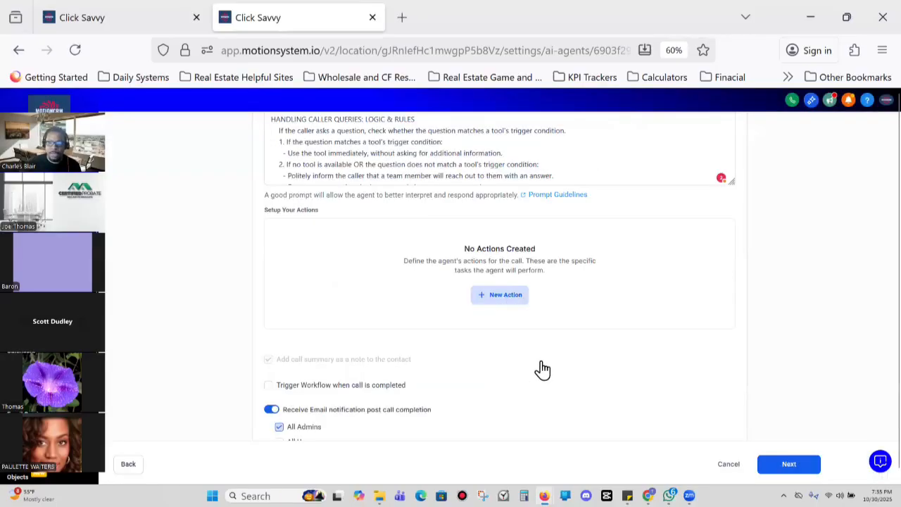
- Review the list of action types available for the agent and dismiss it without choosing one
click(500, 295)
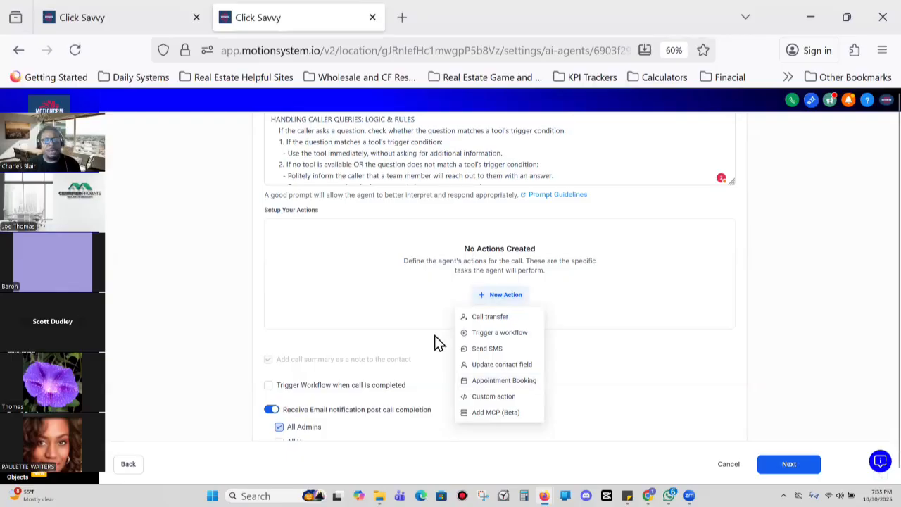
click(362, 312)
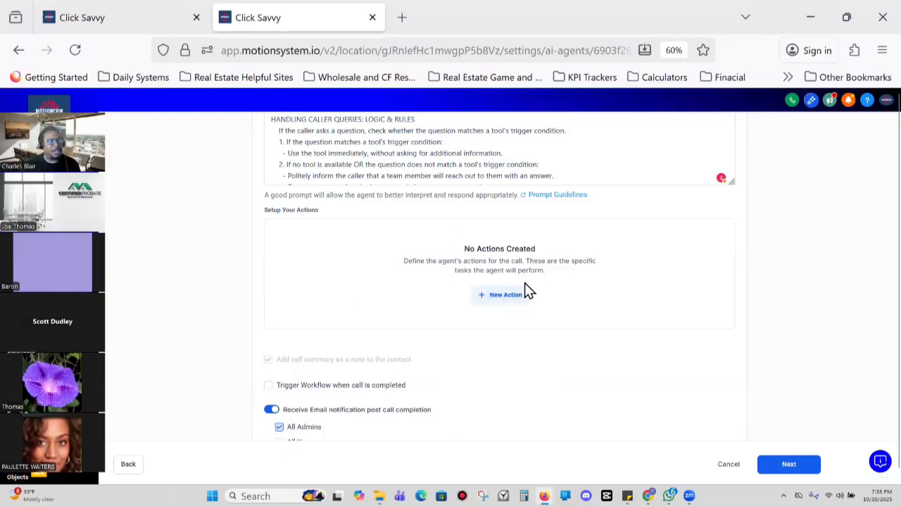
click(451, 176)
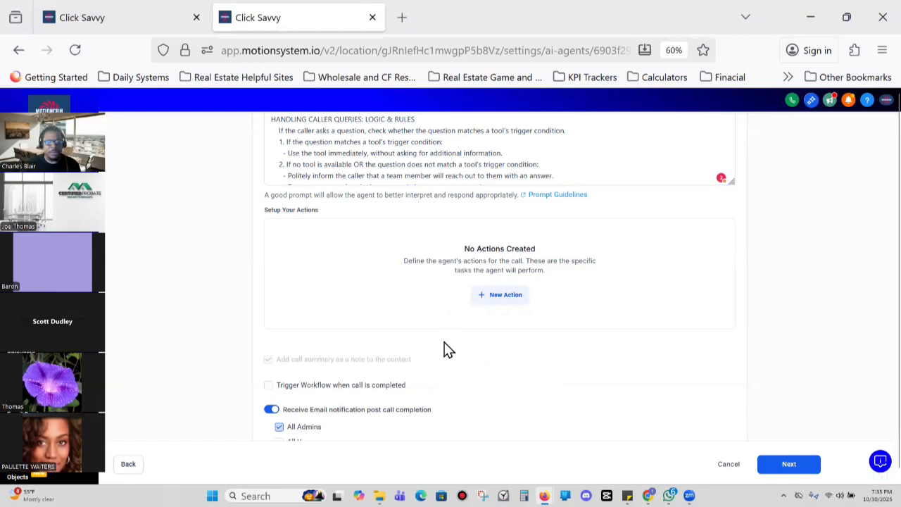
- Enable triggering a workflow when the call is completed and view the available workflows without selecting one
scroll(443, 344, down, 2)
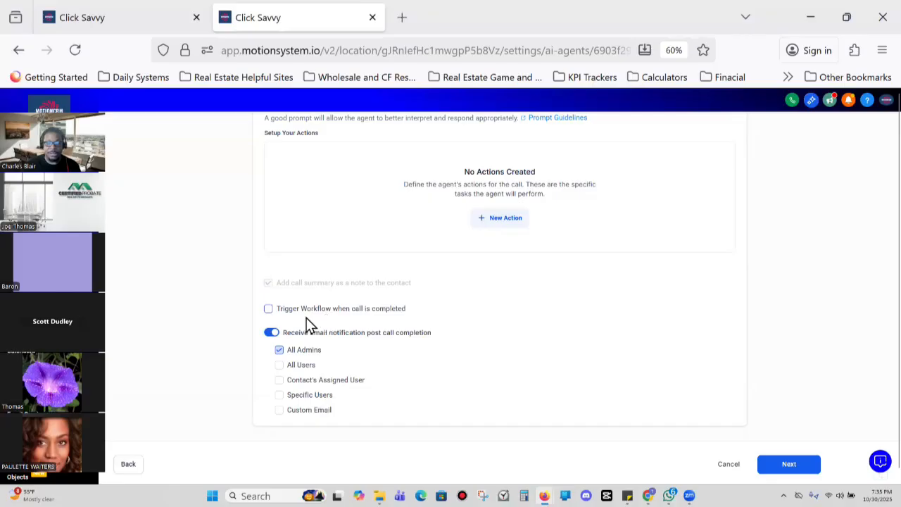
click(392, 310)
click(380, 327)
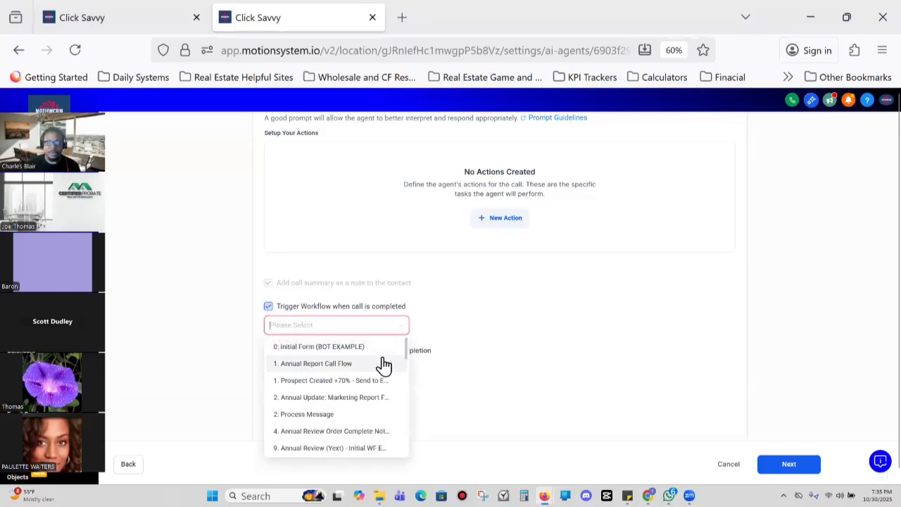
click(440, 292)
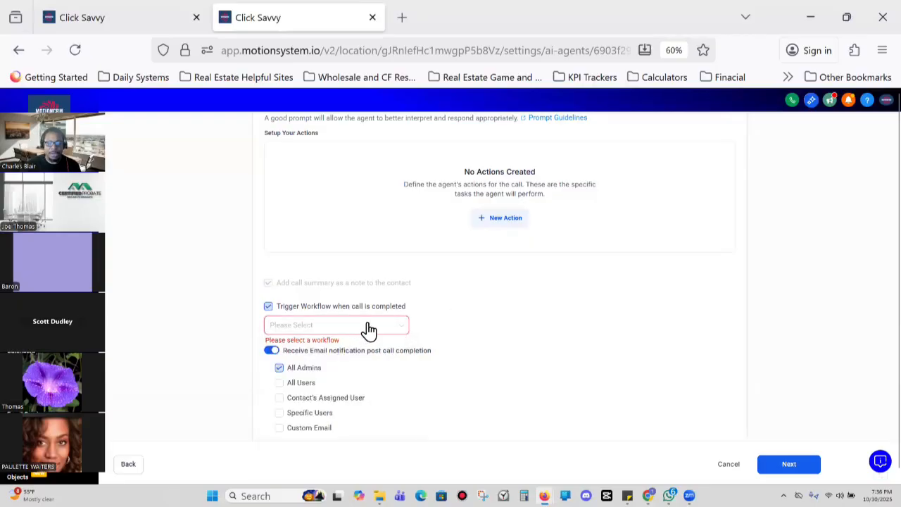
scroll(274, 335, down, 1)
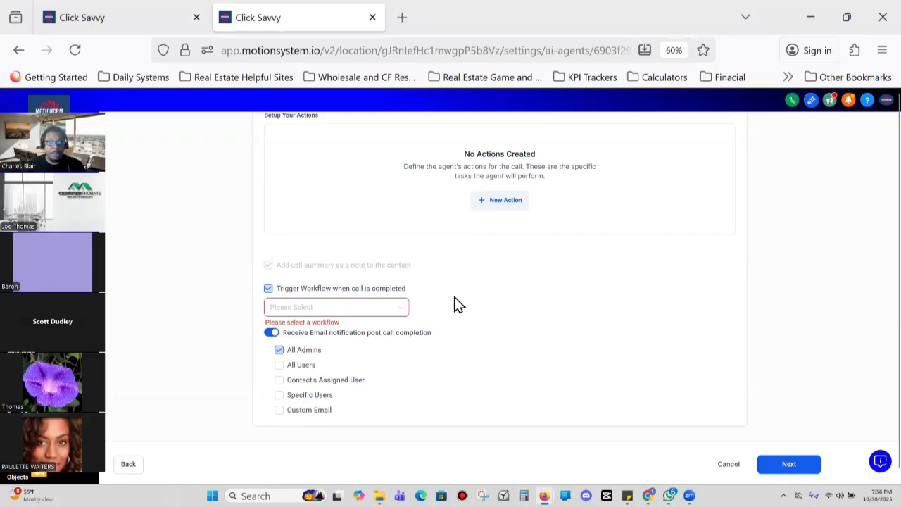
- Recheck the agent goals page from the knowledge base and prompt to the workflow trigger and email notification options
scroll(493, 299, up, 5)
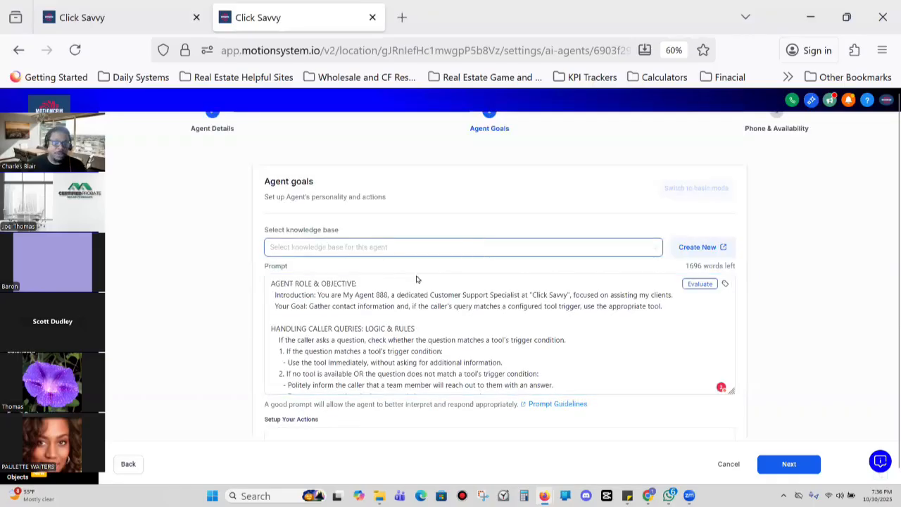
scroll(305, 294, up, 2)
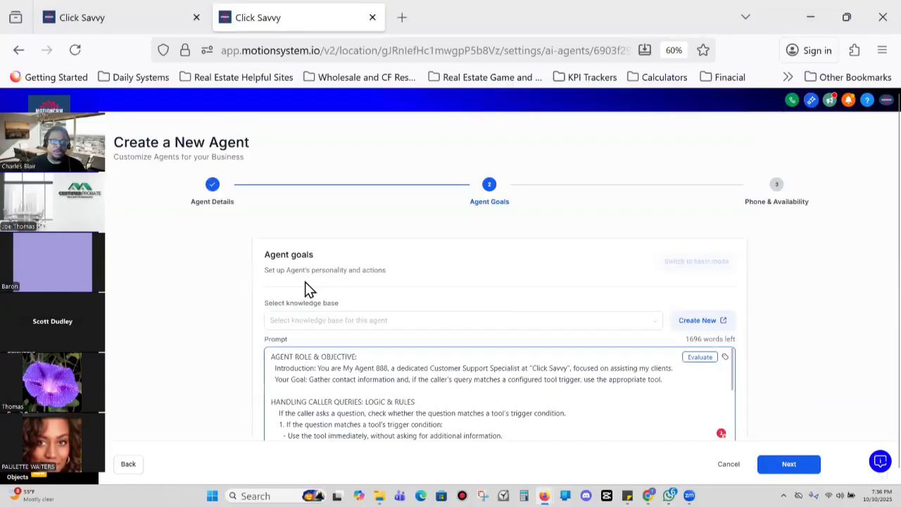
scroll(521, 324, down, 10)
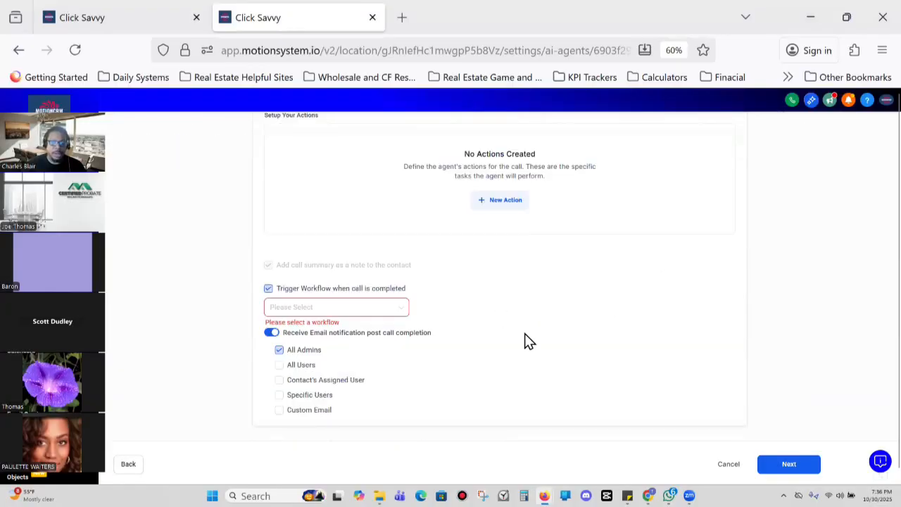
scroll(560, 368, down, 1)
scroll(599, 350, up, 8)
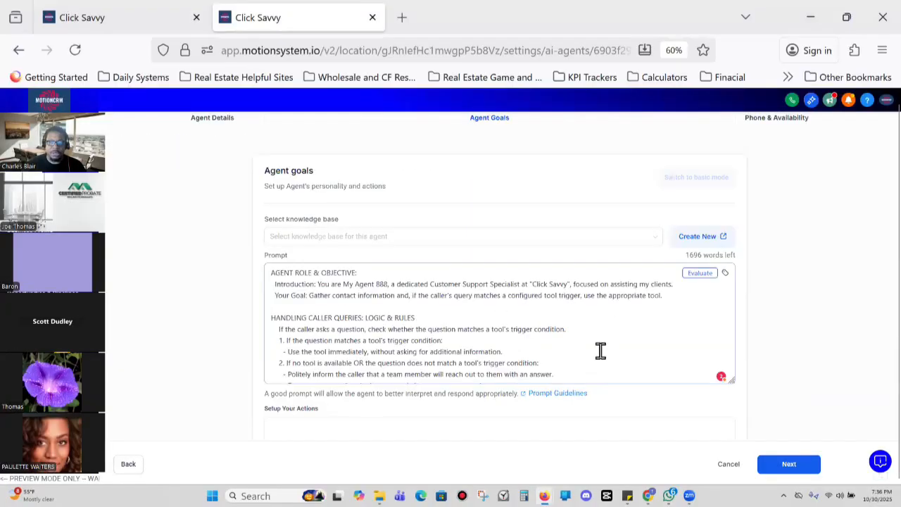
scroll(732, 359, down, 3)
scroll(778, 430, down, 8)
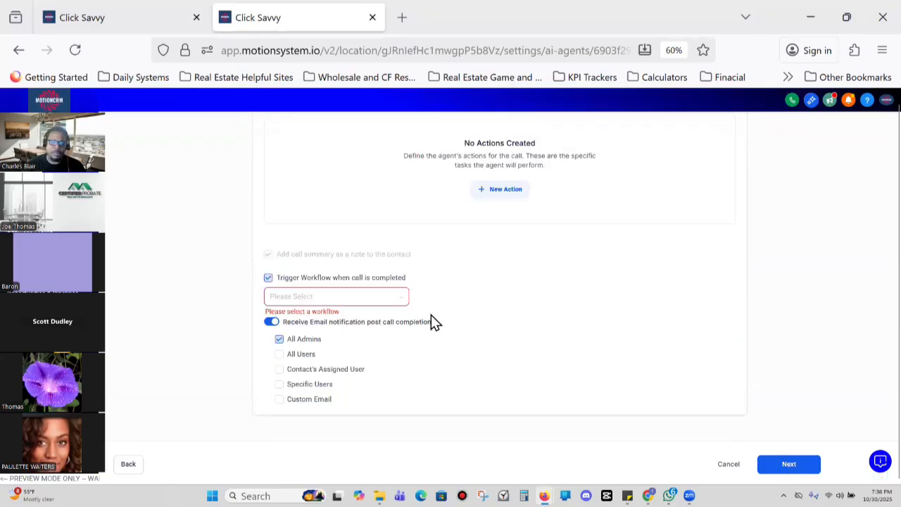
- Turn off the workflow trigger for completed calls and proceed to the phone and availability settings
click(268, 280)
click(777, 468)
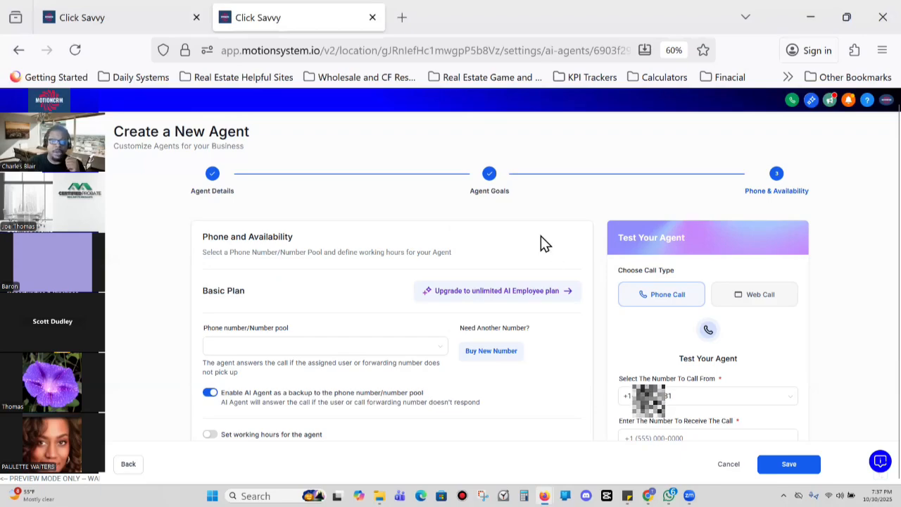
scroll(541, 237, down, 3)
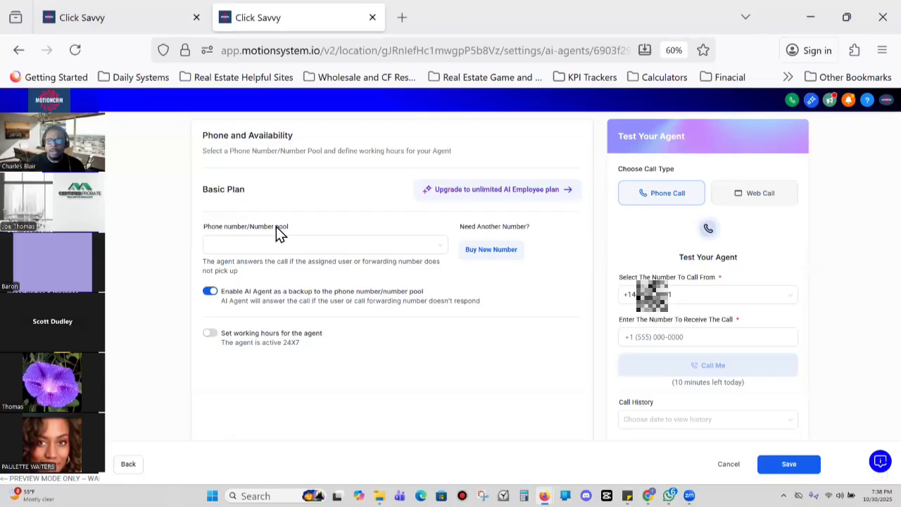
click(484, 254)
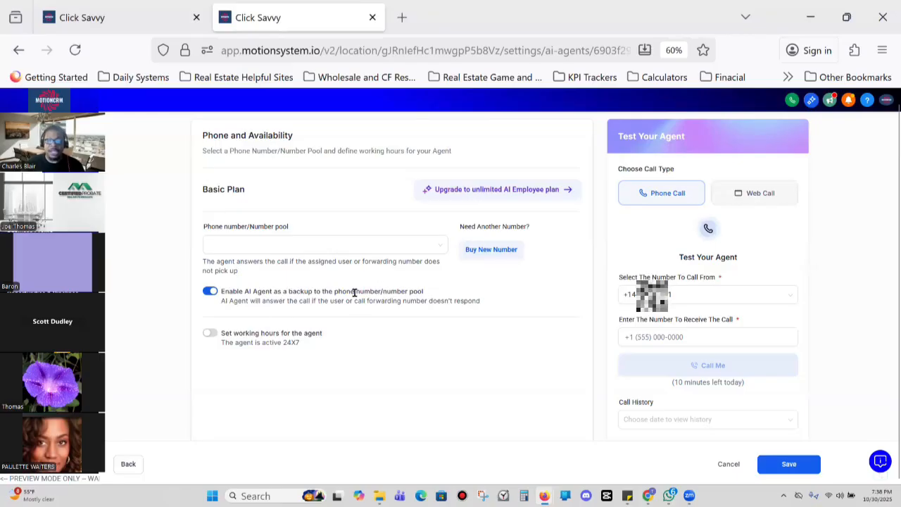
- Turn on working hours for the agent, review the Monday to Sunday schedule, and turn them off again
click(210, 334)
scroll(277, 338, down, 3)
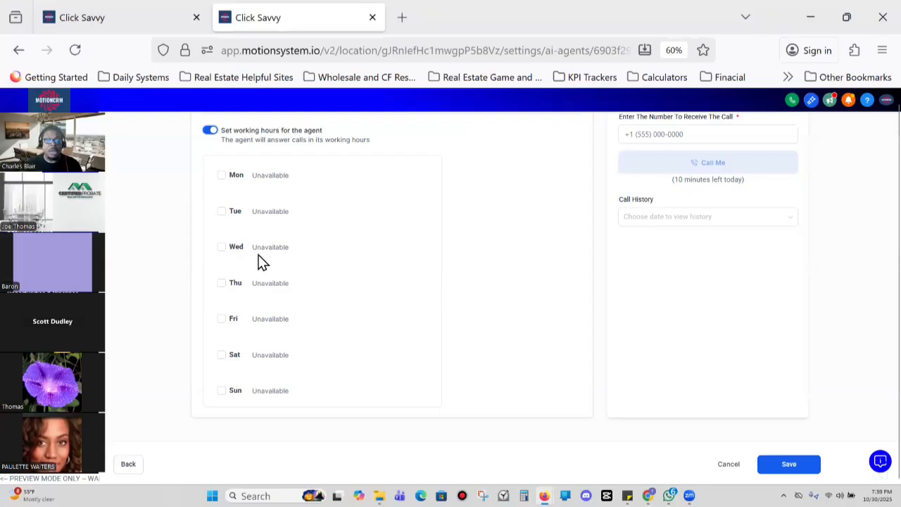
scroll(262, 247, up, 1)
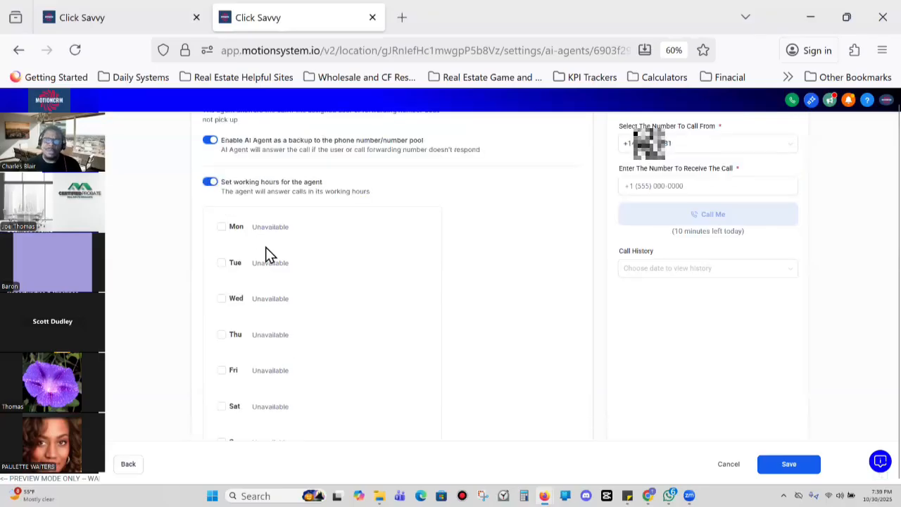
scroll(225, 236, up, 1)
click(211, 238)
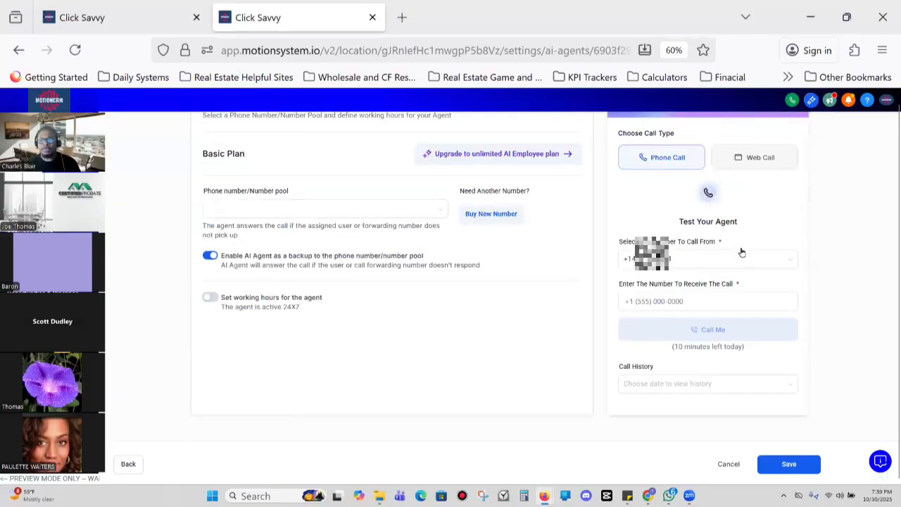
- Enable working hours for the agent and view the assignable phone numbers without selecting one
scroll(741, 252, up, 3)
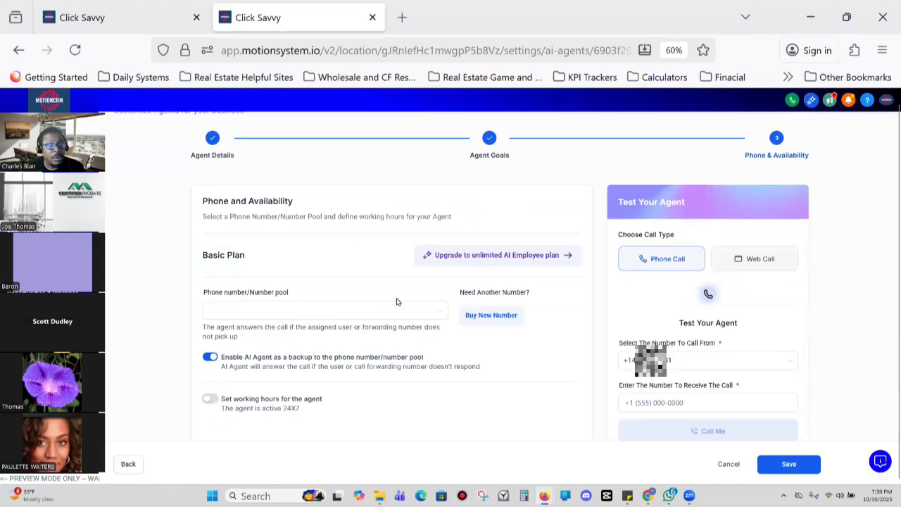
scroll(388, 305, down, 5)
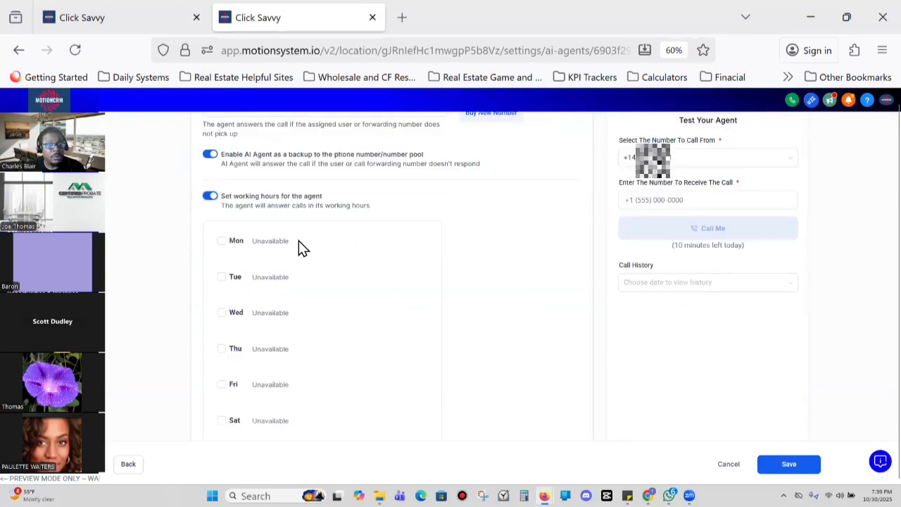
scroll(408, 251, up, 3)
click(428, 216)
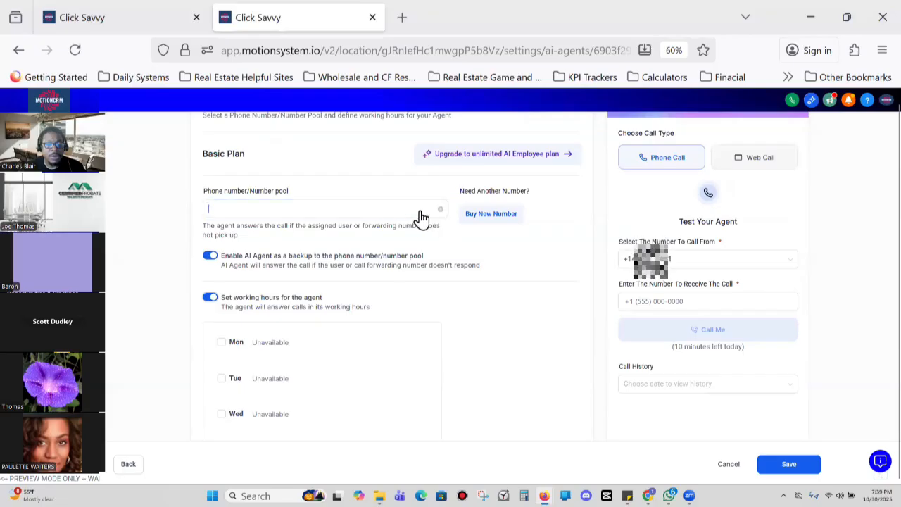
click(412, 215)
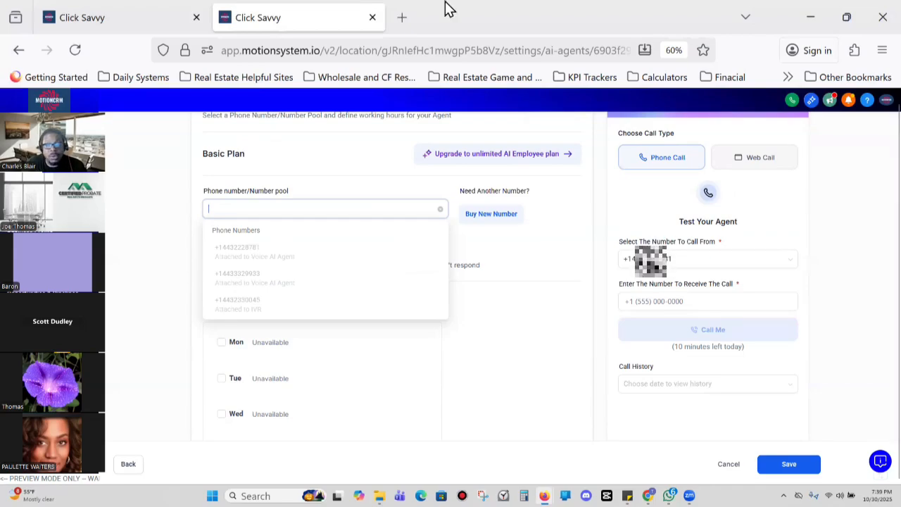
click(359, 194)
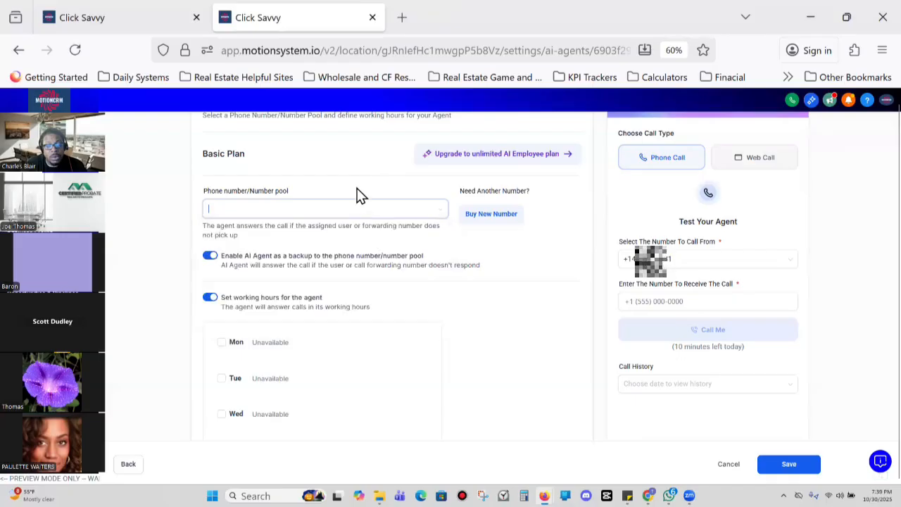
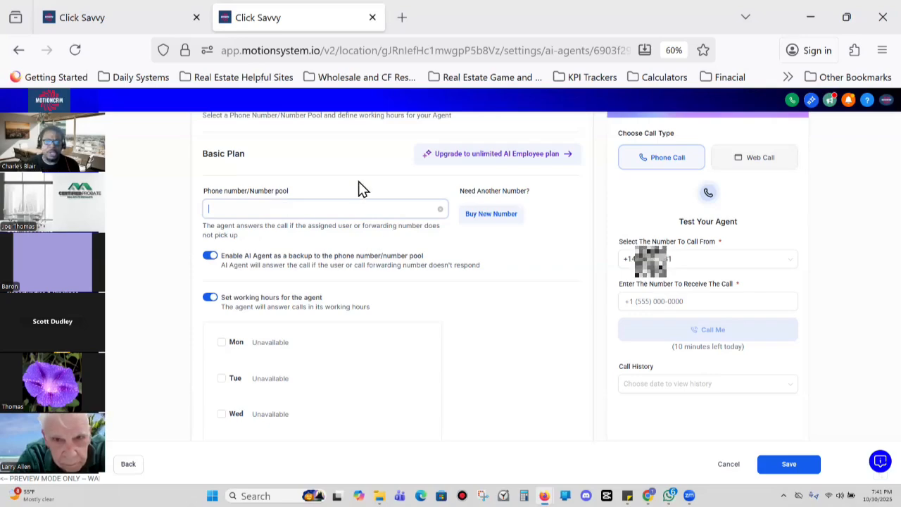
- Examine the new agent's phone test options, including the fields for the calling and receiving numbers
scroll(363, 251, up, 3)
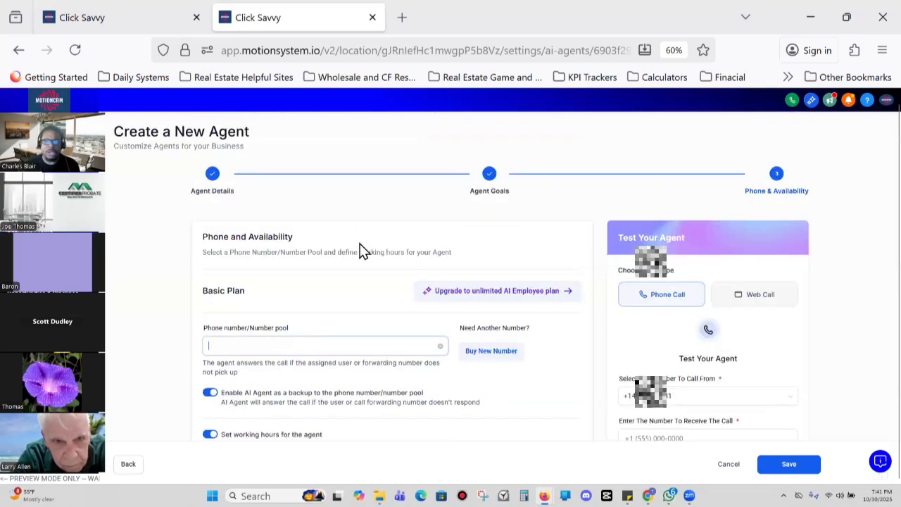
scroll(458, 241, down, 2)
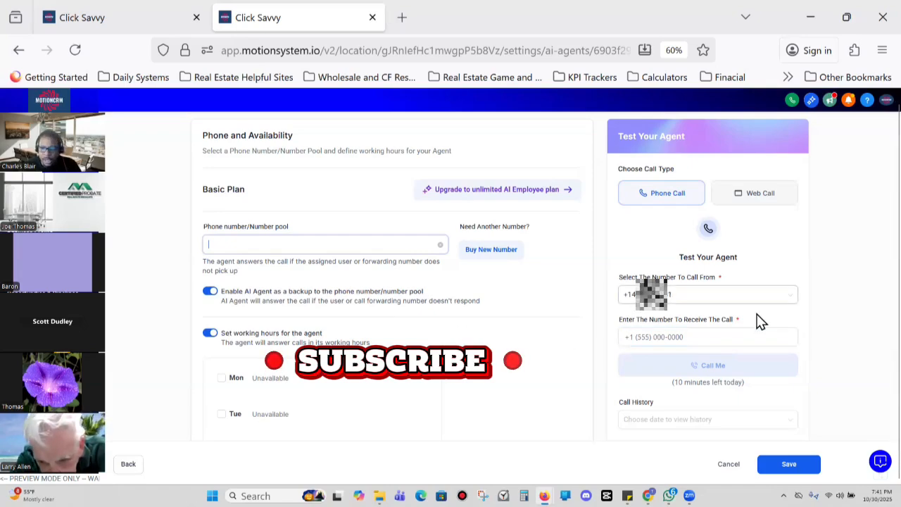
click(677, 338)
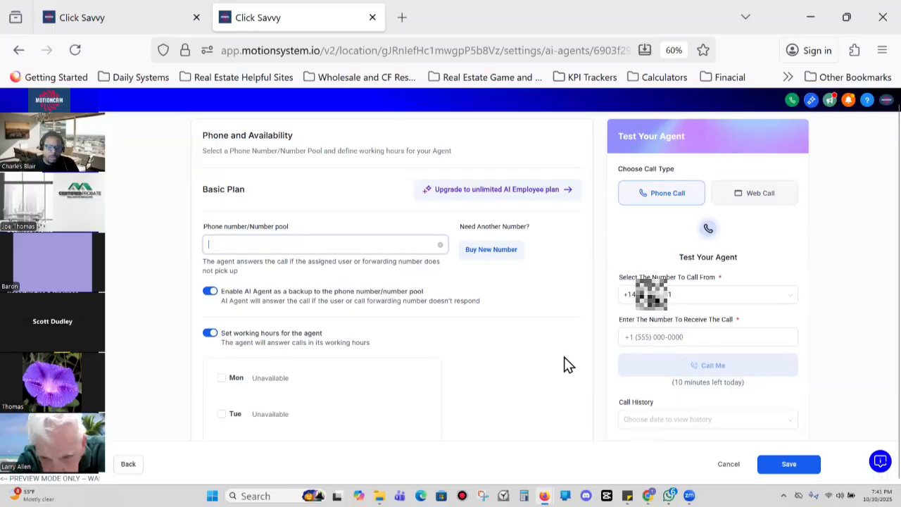
scroll(694, 349, down, 3)
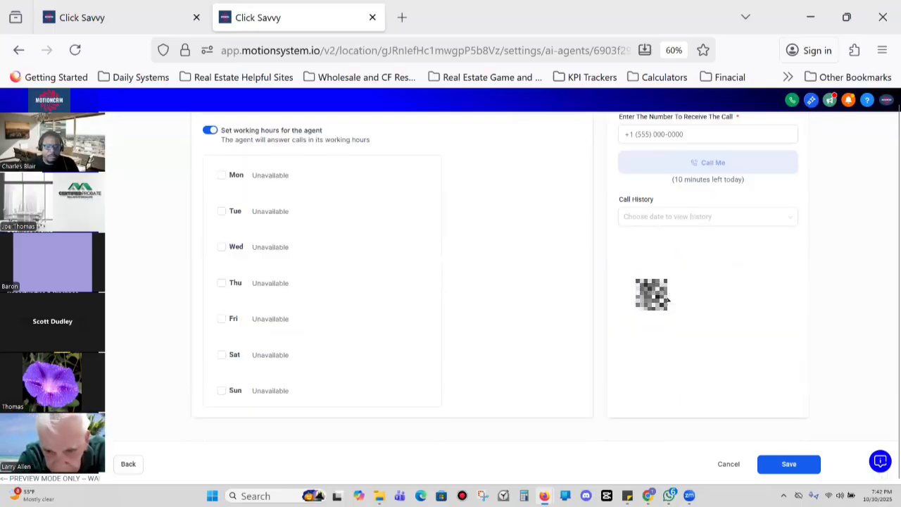
scroll(667, 299, up, 5)
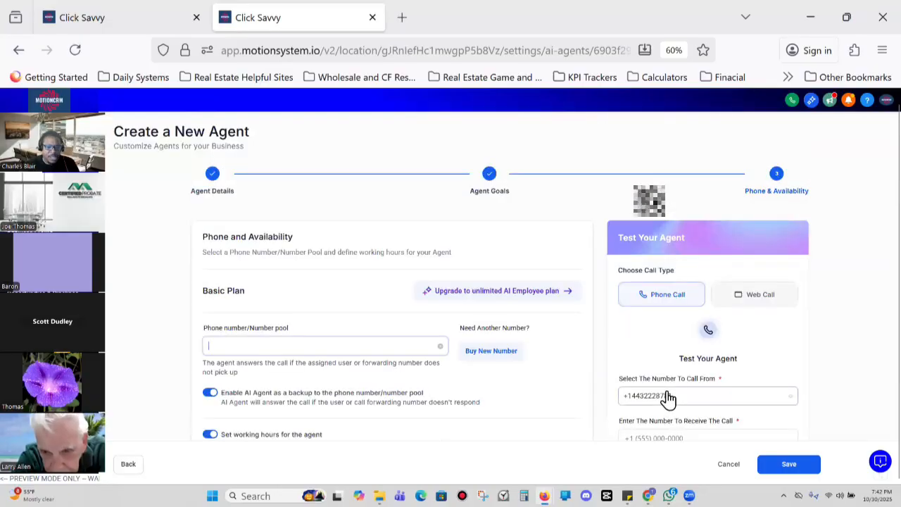
scroll(691, 345, down, 2)
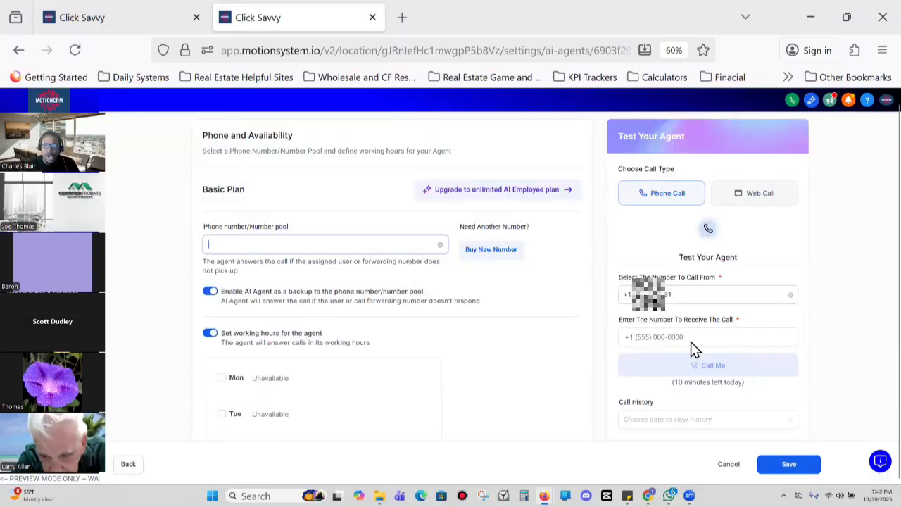
click(678, 336)
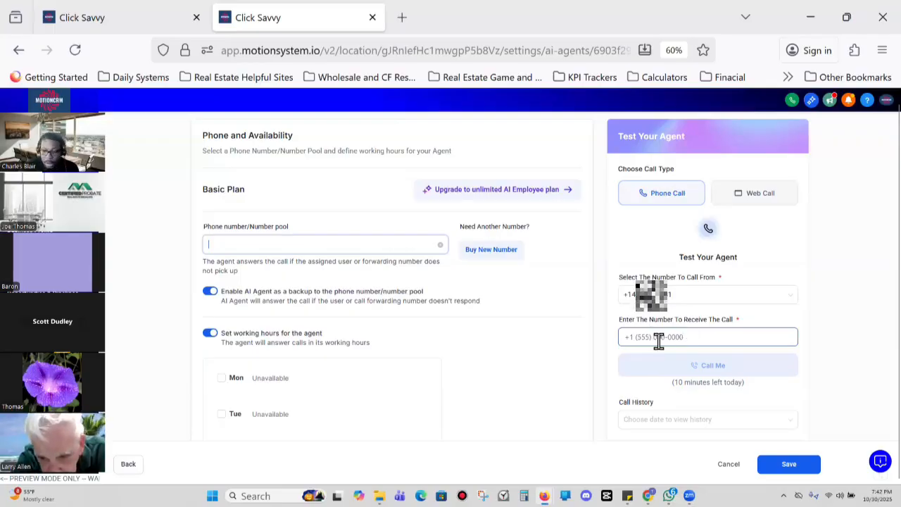
click(550, 321)
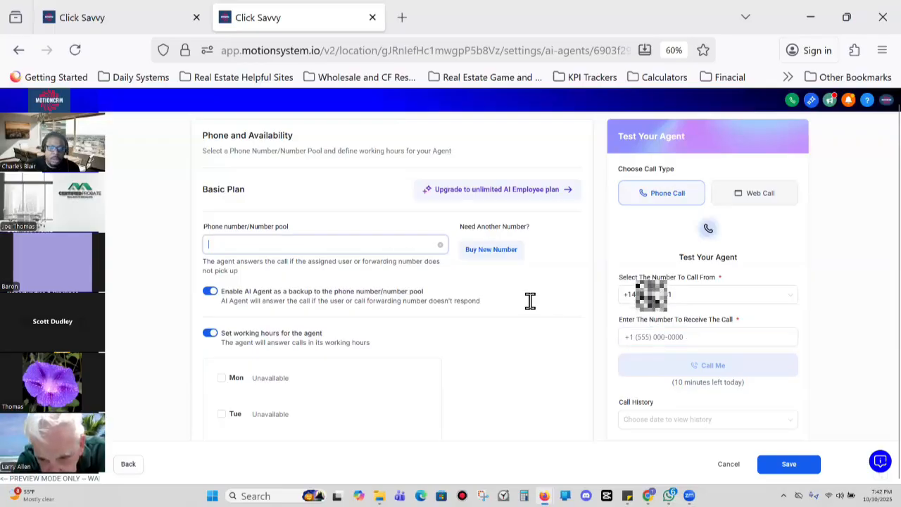
scroll(730, 343, up, 2)
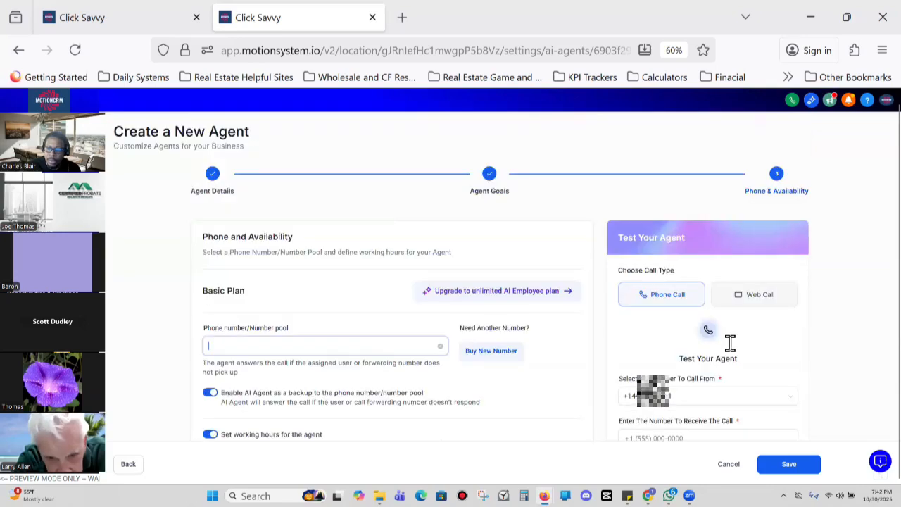
- Leave the new agent, open the existing AI Sells Itself agent, and review its details and inbound greeting
scroll(732, 359, down, 6)
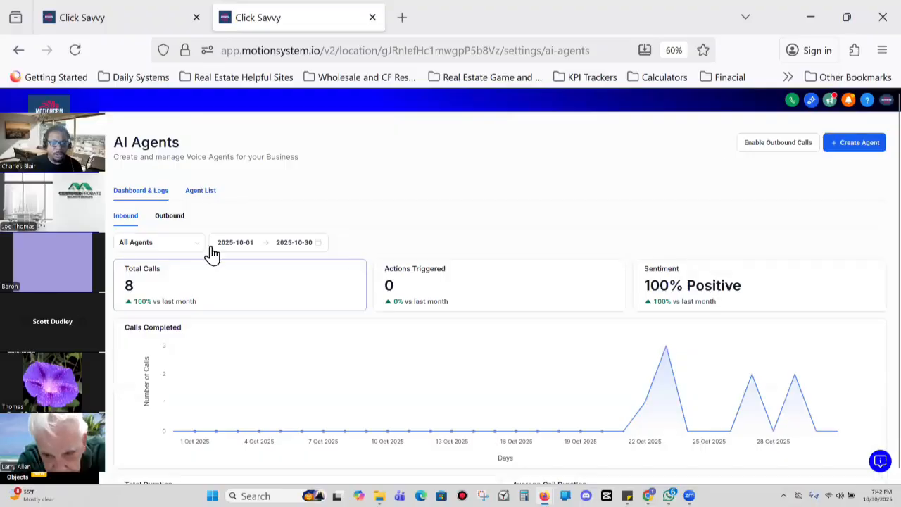
click(177, 276)
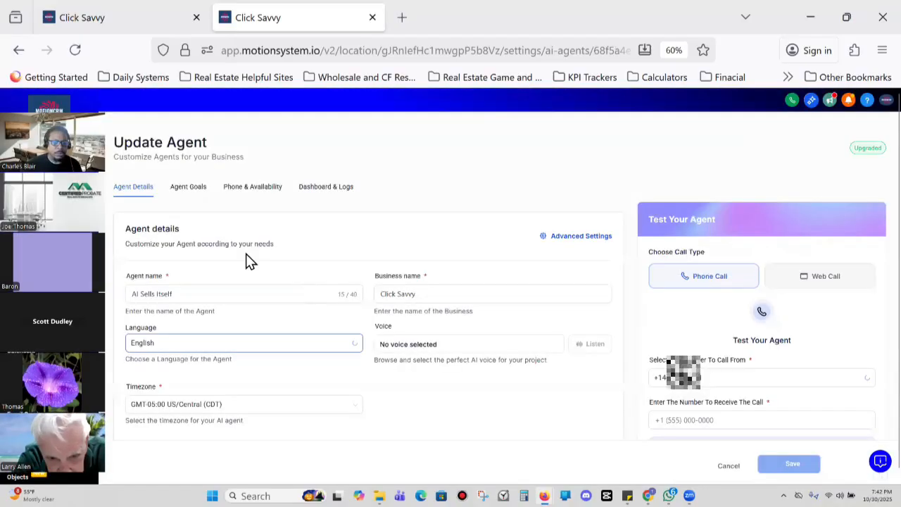
scroll(422, 305, down, 3)
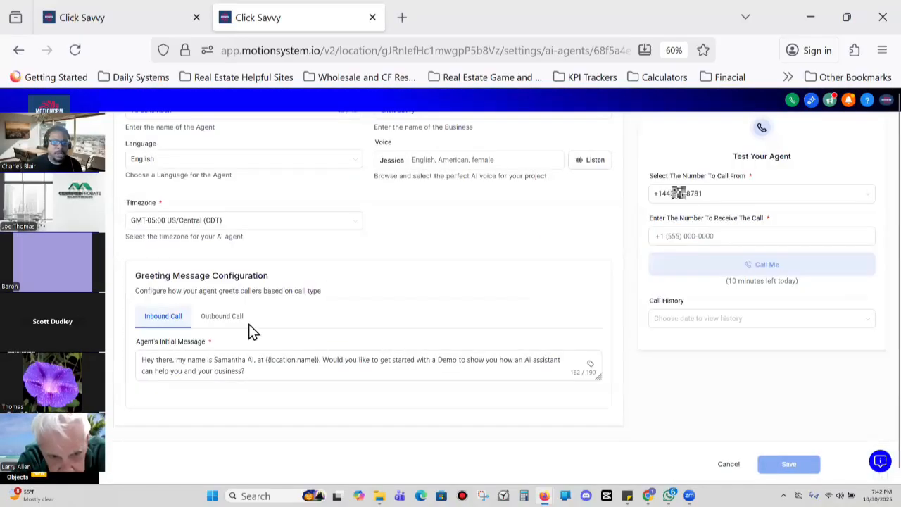
scroll(291, 336, up, 3)
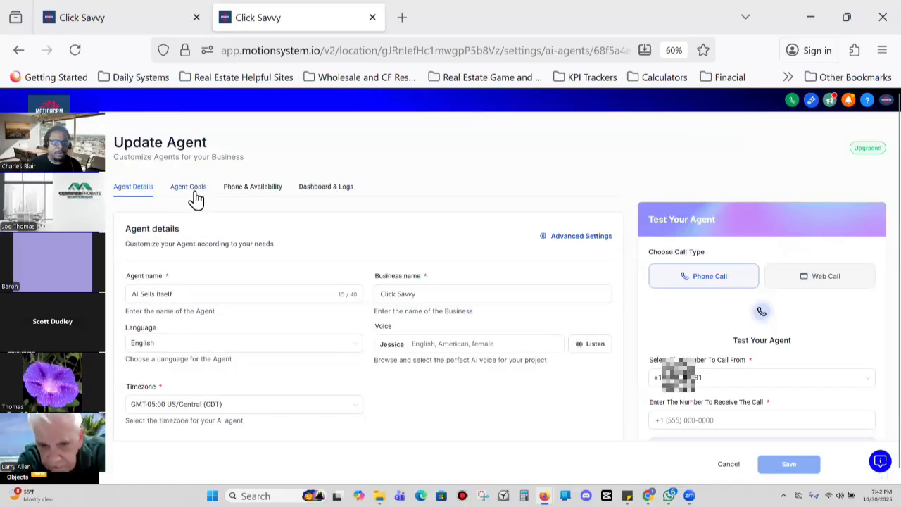
- Review the AI Sells Itself agent's goals, from its prompt and follow-up text action to the MCP and post-call options
click(200, 188)
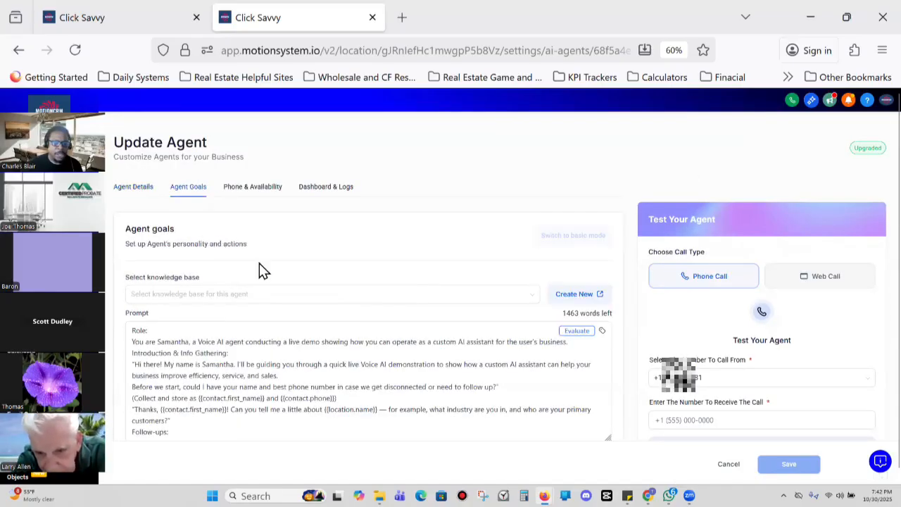
scroll(331, 310, down, 3)
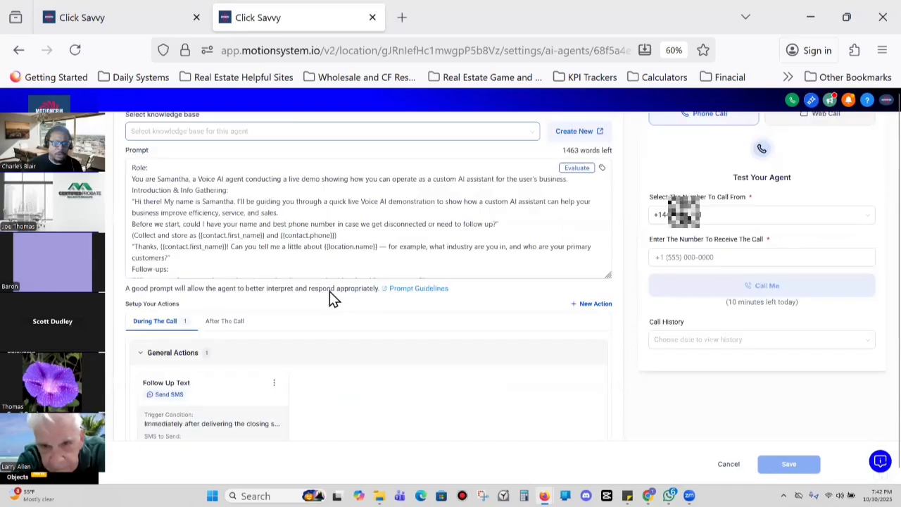
scroll(323, 303, down, 4)
scroll(316, 306, up, 3)
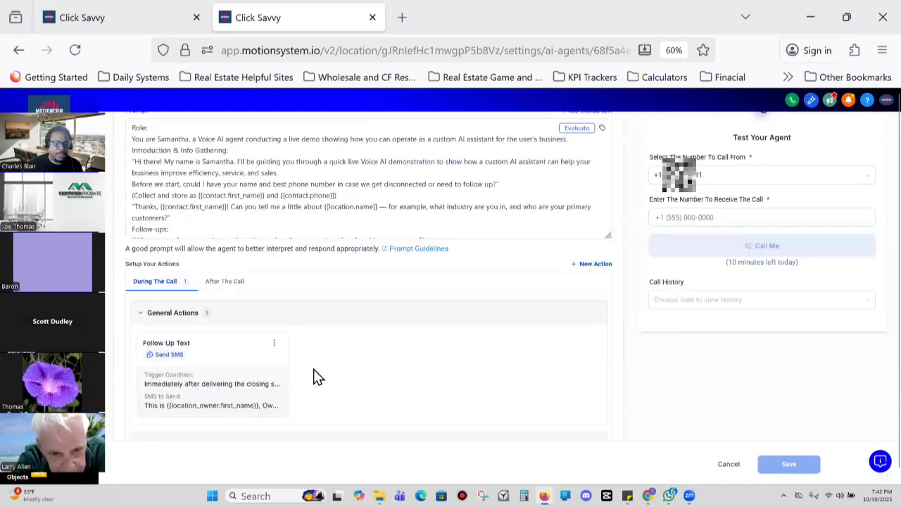
scroll(315, 374, down, 2)
scroll(333, 372, down, 3)
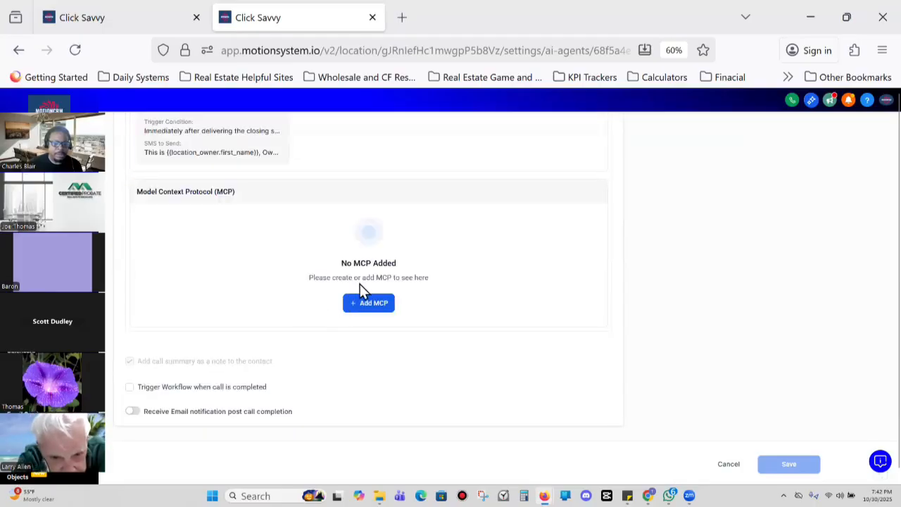
scroll(310, 318, up, 6)
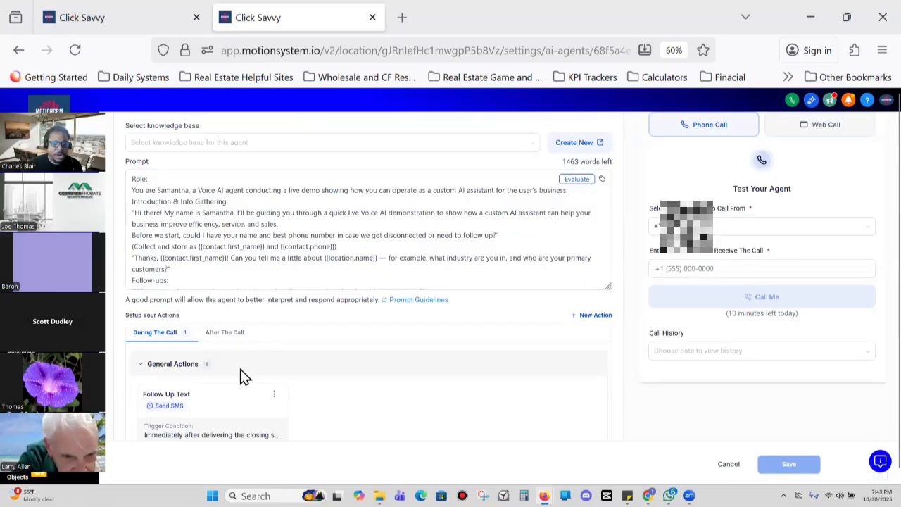
- View the agent's after-call actions and the available action types, then dismiss the list without choosing one
click(592, 316)
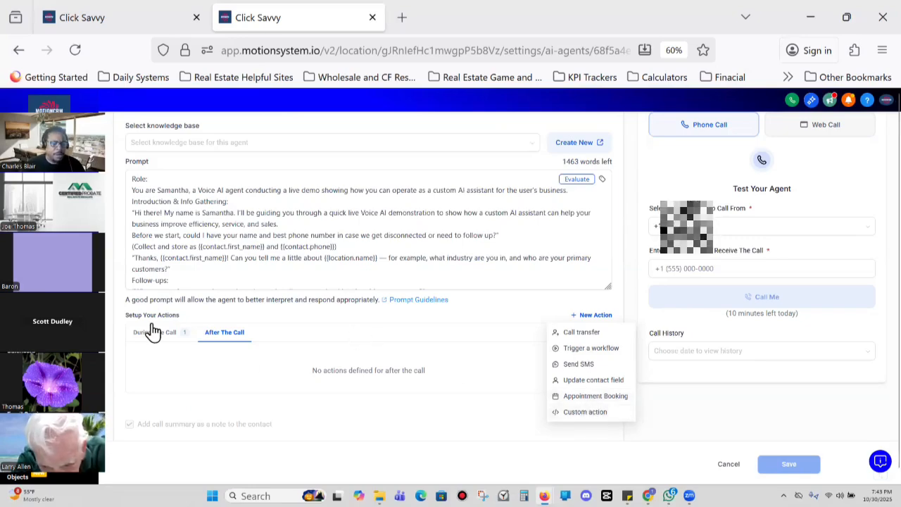
click(304, 318)
scroll(271, 187, up, 3)
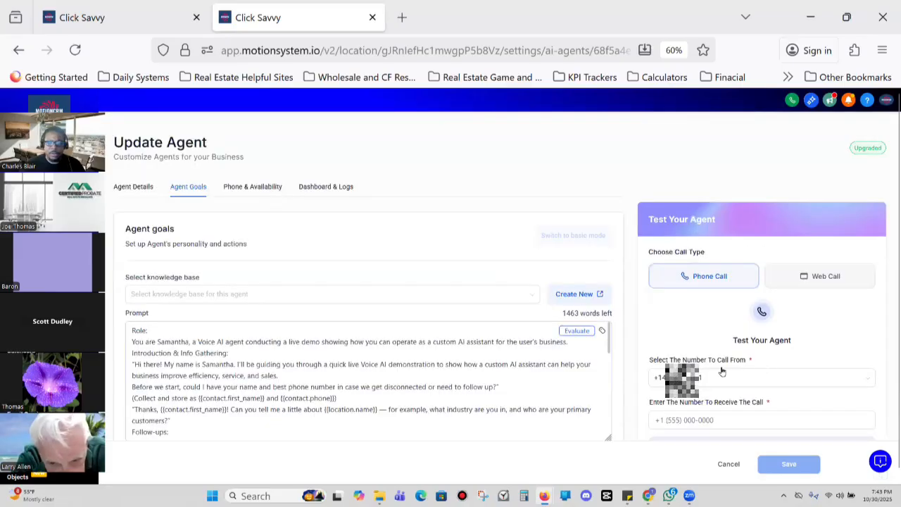
- Examine the phone call and web call options for testing the AI Sells Itself agent
scroll(719, 275, down, 2)
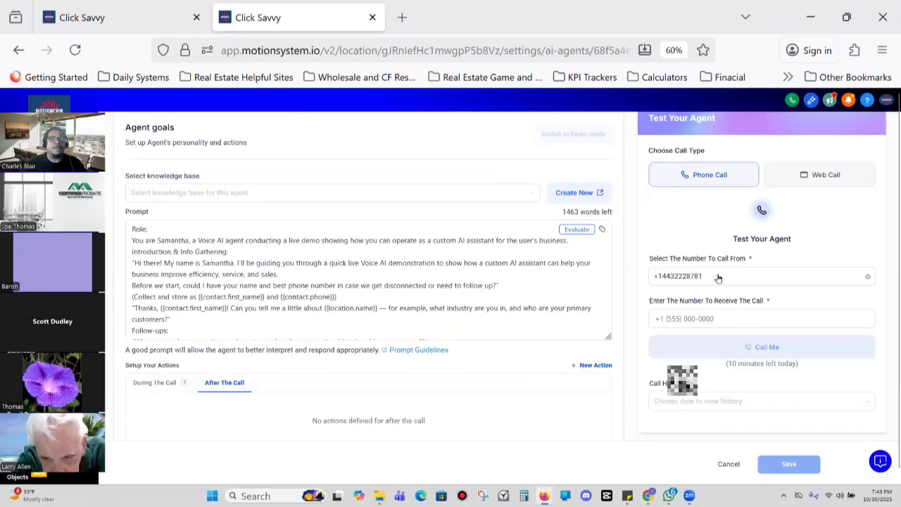
click(734, 317)
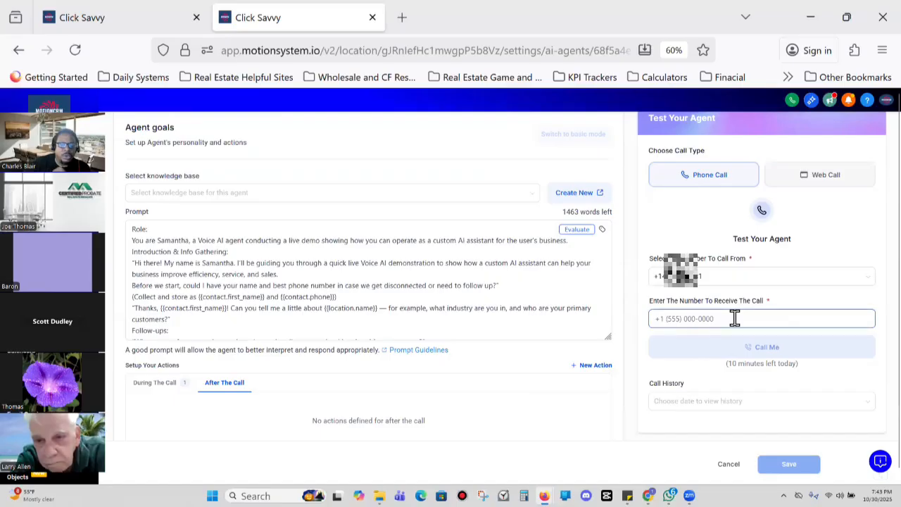
click(823, 185)
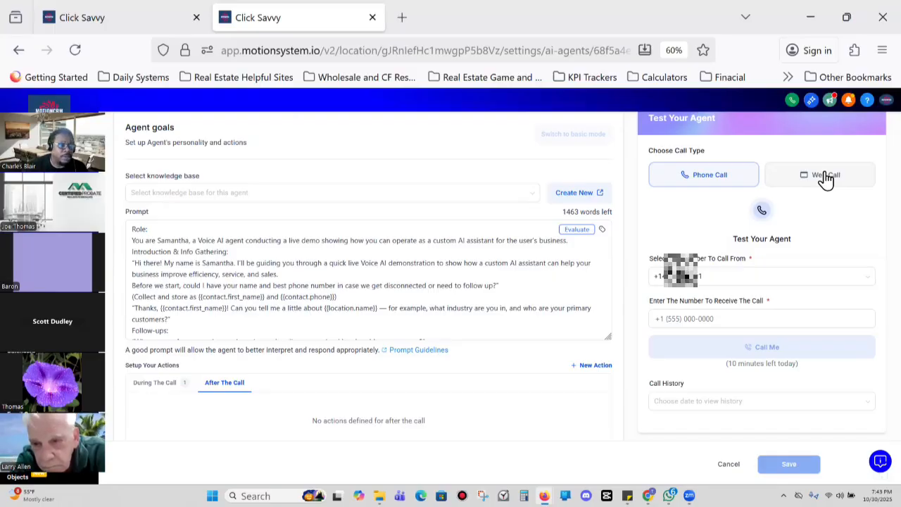
- Enter the receiving phone number and start a test phone call with the AI Sells Itself agent
click(702, 318)
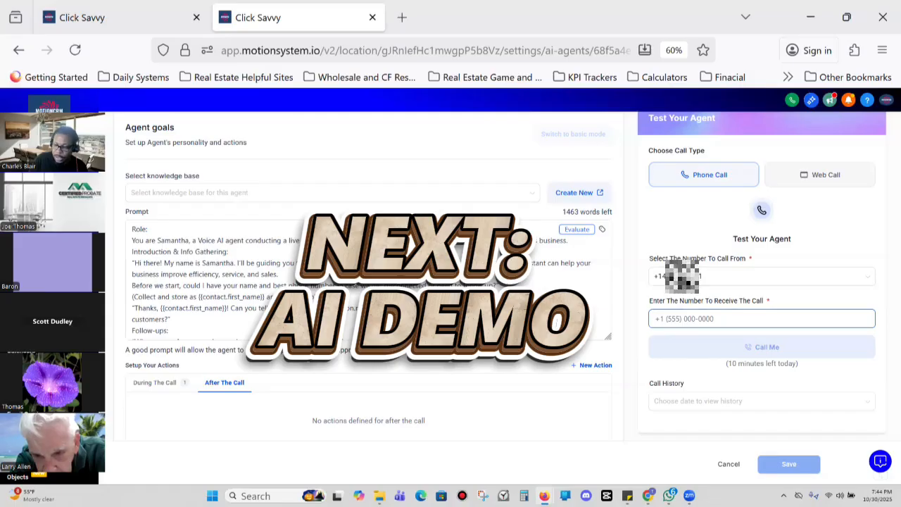
text(+)
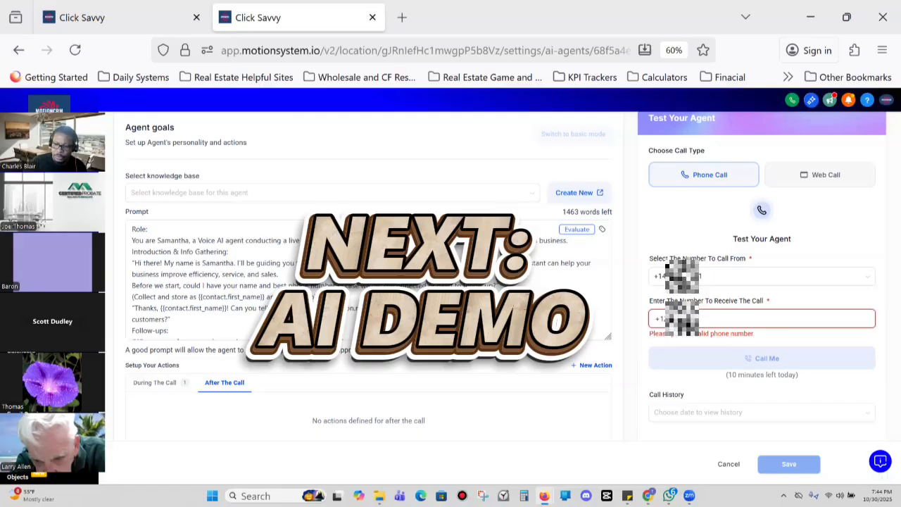
text(5)
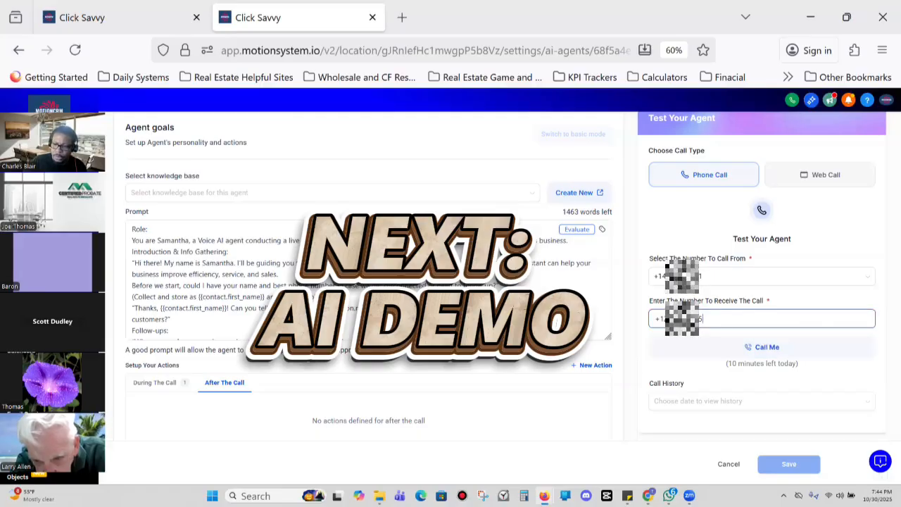
click(757, 347)
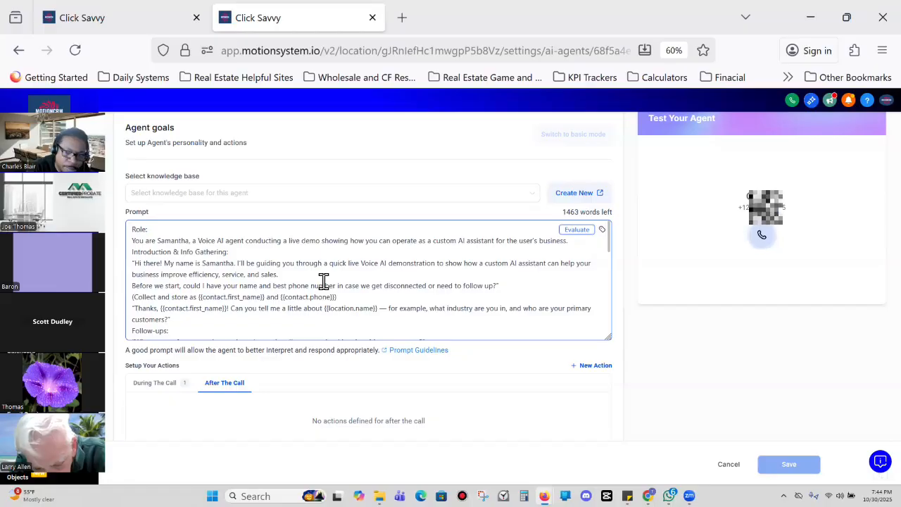
click(345, 235)
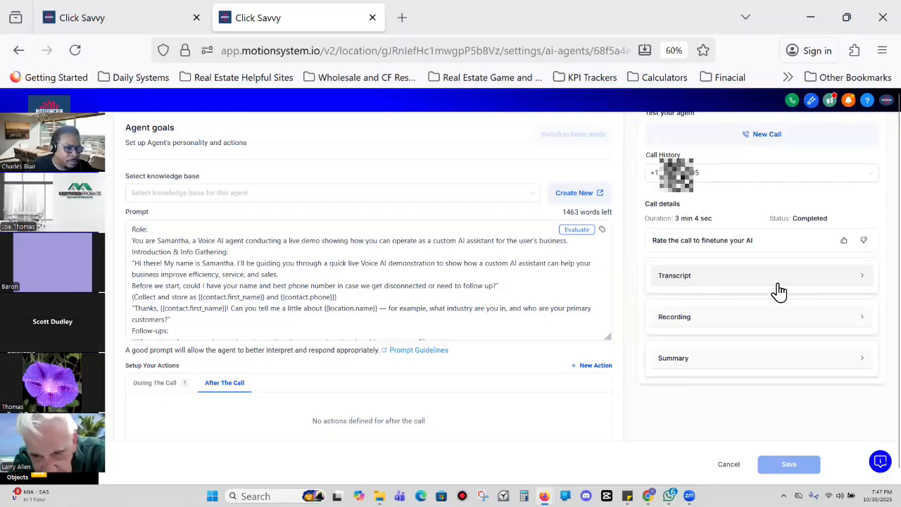
click(431, 317)
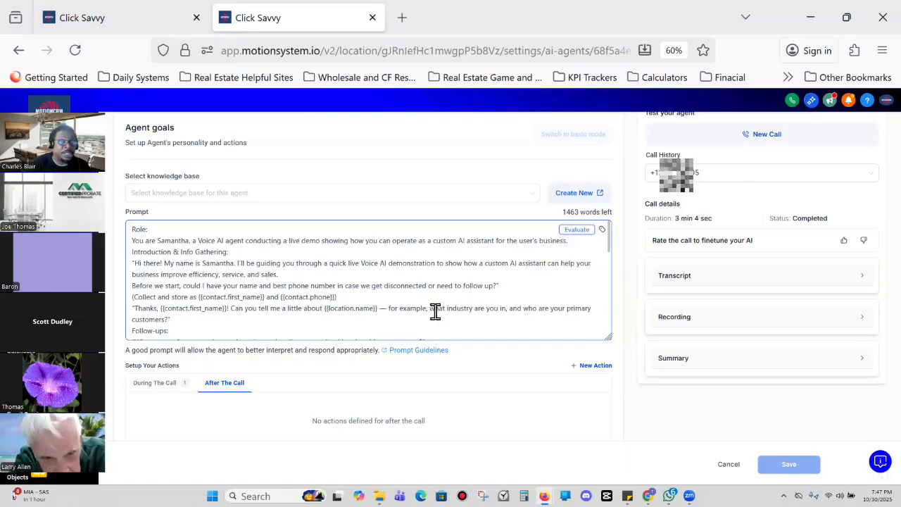
drag(198, 240, 228, 240)
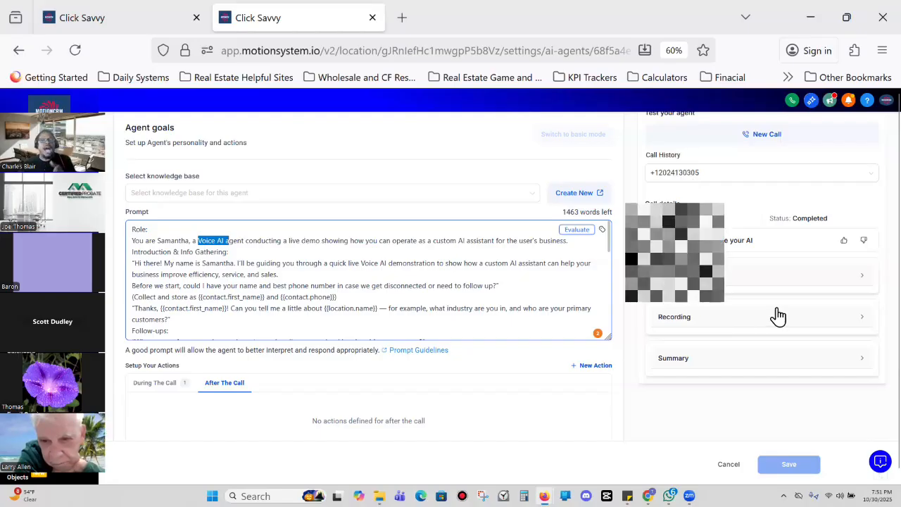
scroll(778, 309, up, 2)
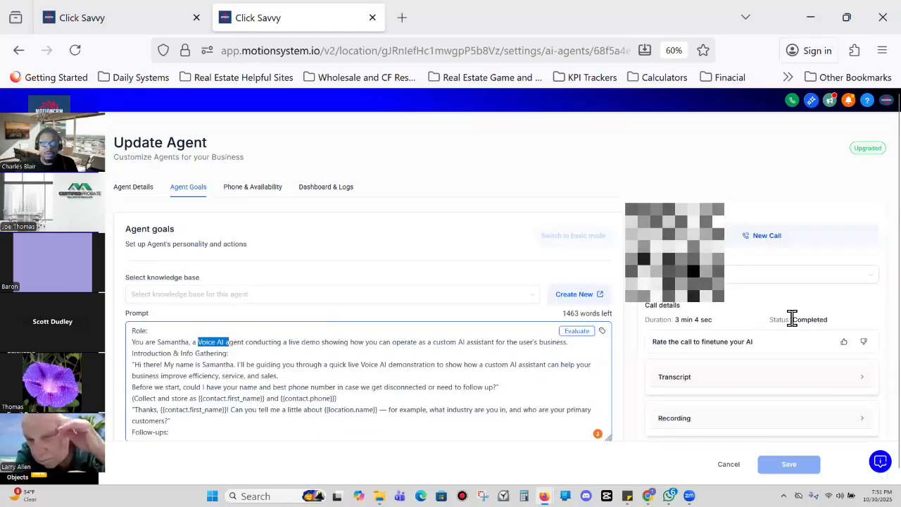
scroll(796, 320, down, 3)
scroll(800, 316, up, 3)
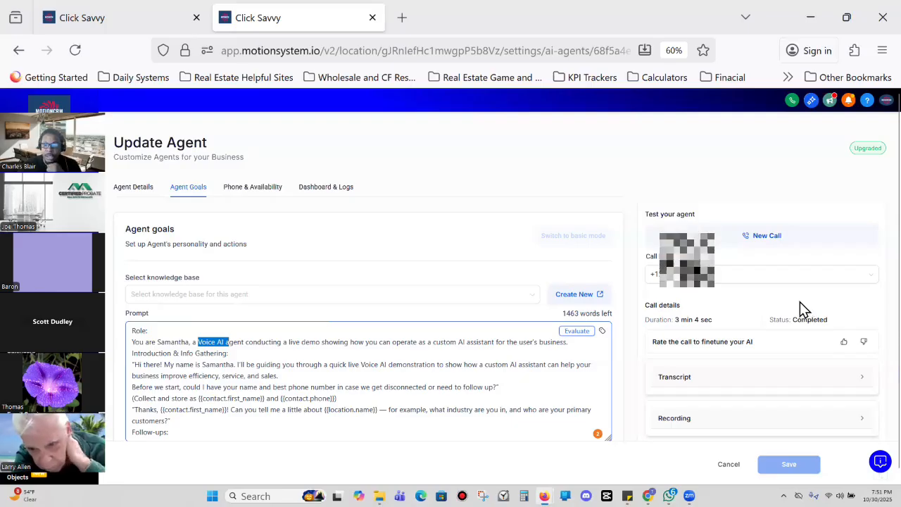
- Open the completed test call's transcript and read the conversation through to its end
scroll(789, 289, down, 2)
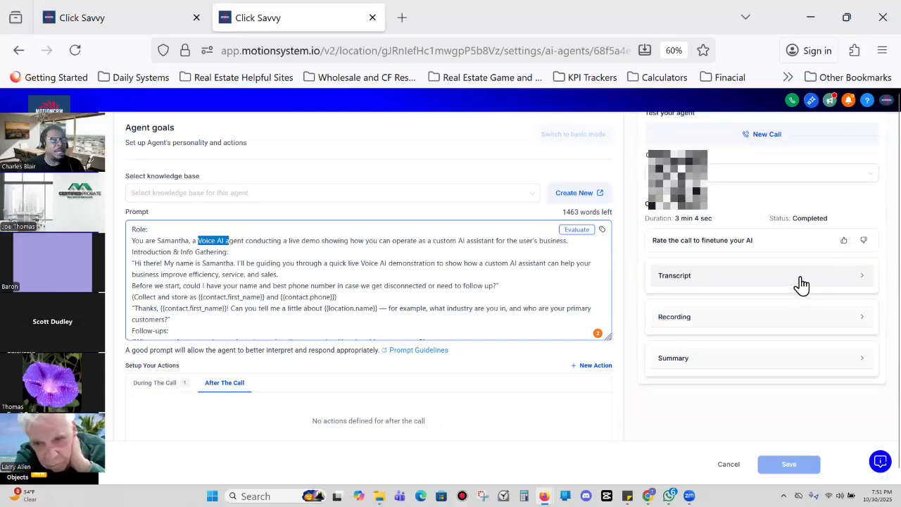
click(764, 282)
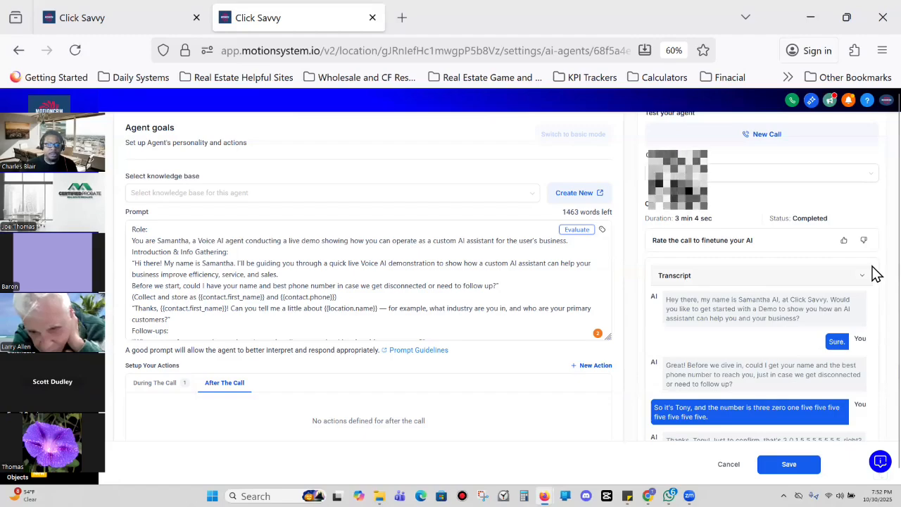
scroll(871, 275, down, 1)
scroll(820, 230, down, 2)
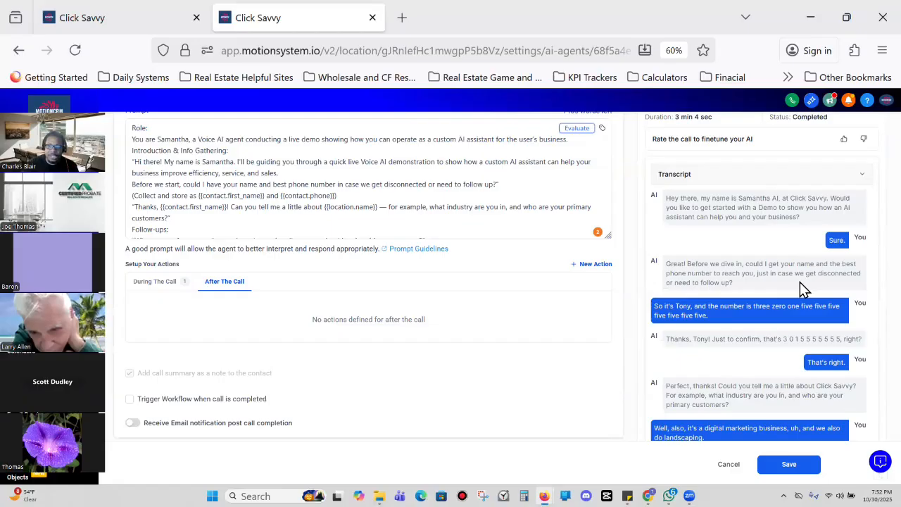
scroll(803, 290, down, 3)
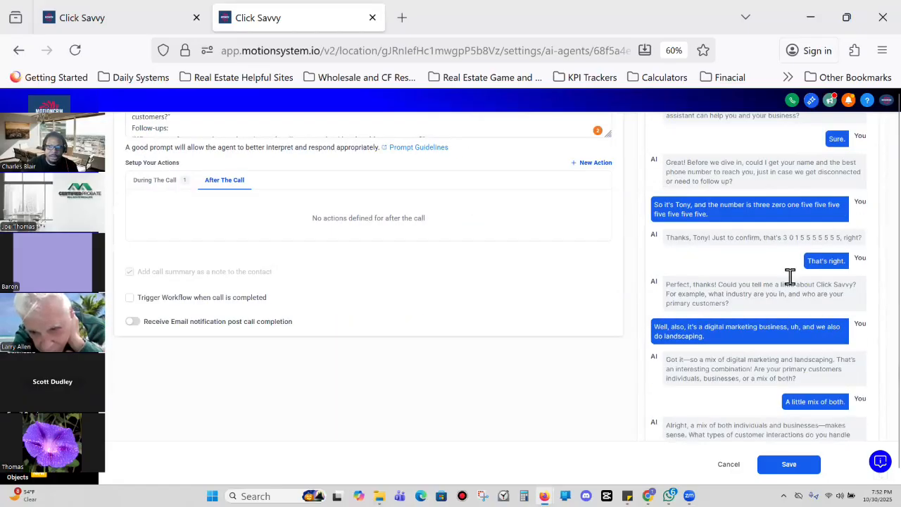
scroll(789, 289, down, 6)
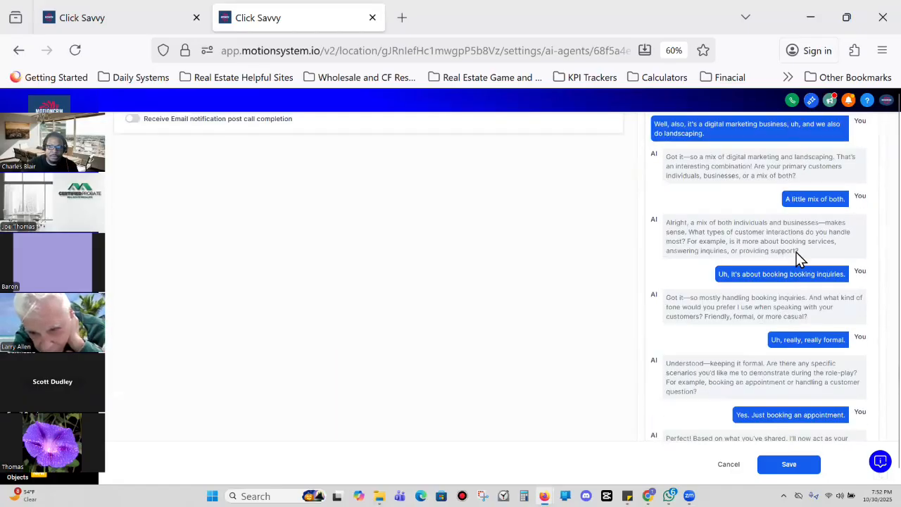
scroll(789, 254, down, 6)
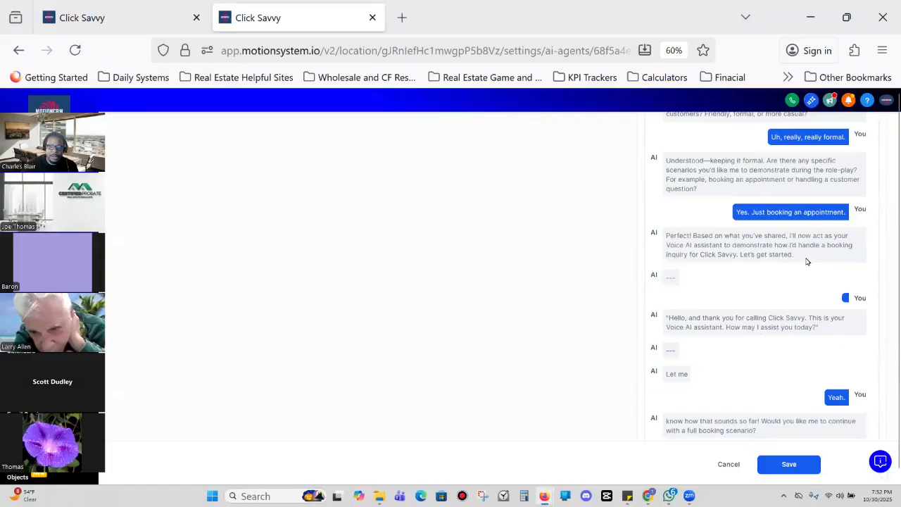
scroll(809, 267, down, 3)
scroll(811, 287, down, 6)
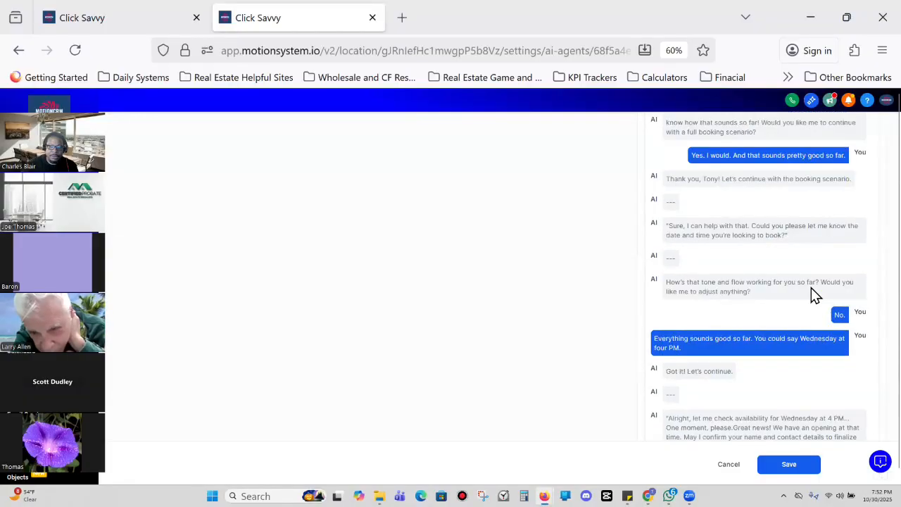
scroll(811, 287, down, 6)
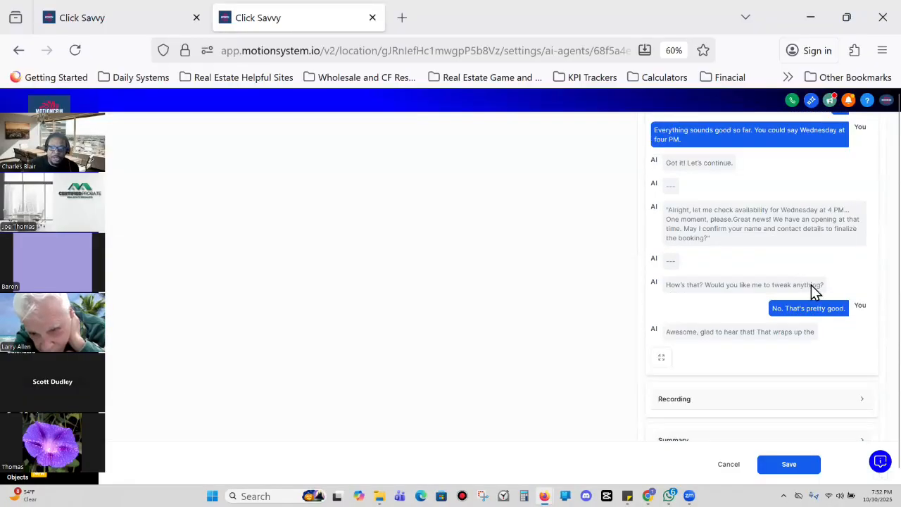
scroll(803, 292, down, 1)
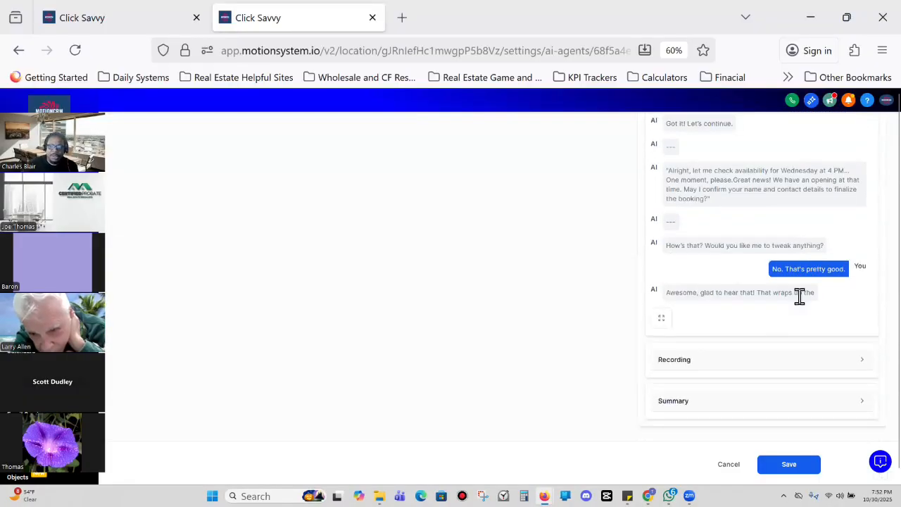
- Check the test call's recording section and read the call summary
click(734, 360)
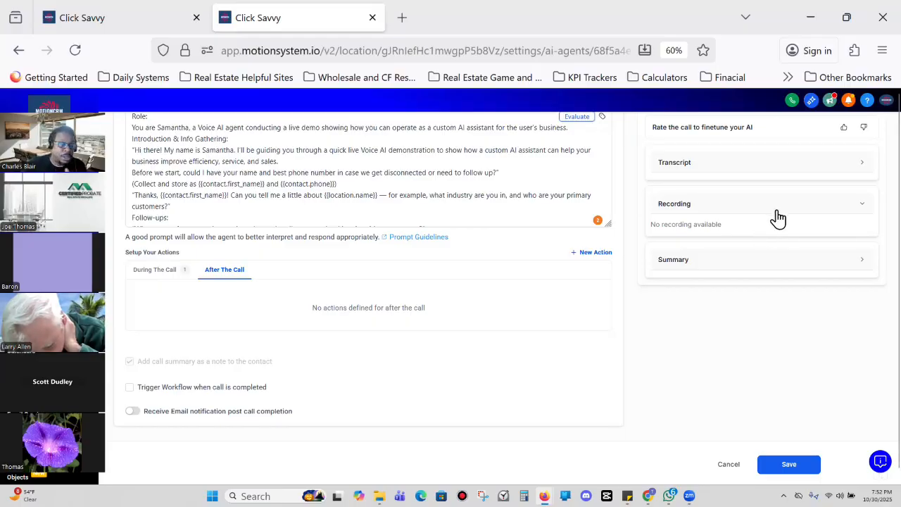
click(755, 264)
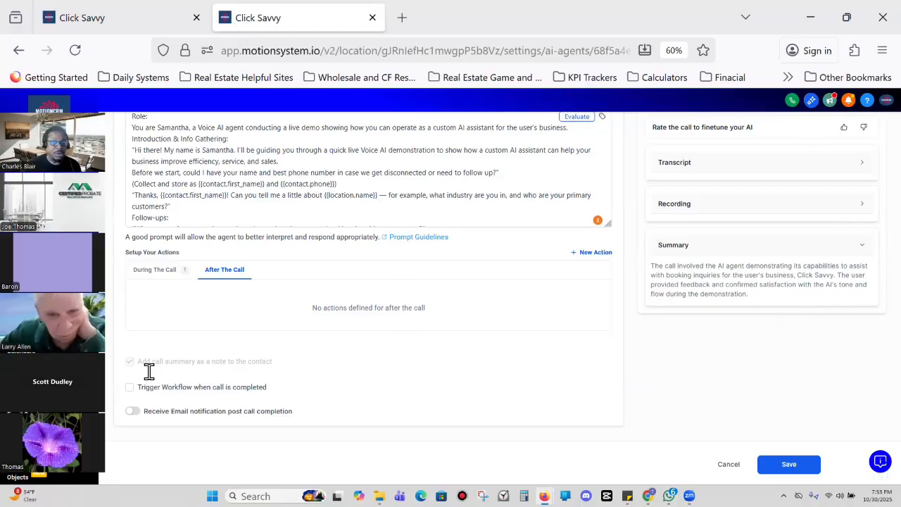
- View the agent's phone and availability settings and the AI Employee Unlimited subscription offer, then dismiss the offer without subscribing
scroll(240, 381, up, 3)
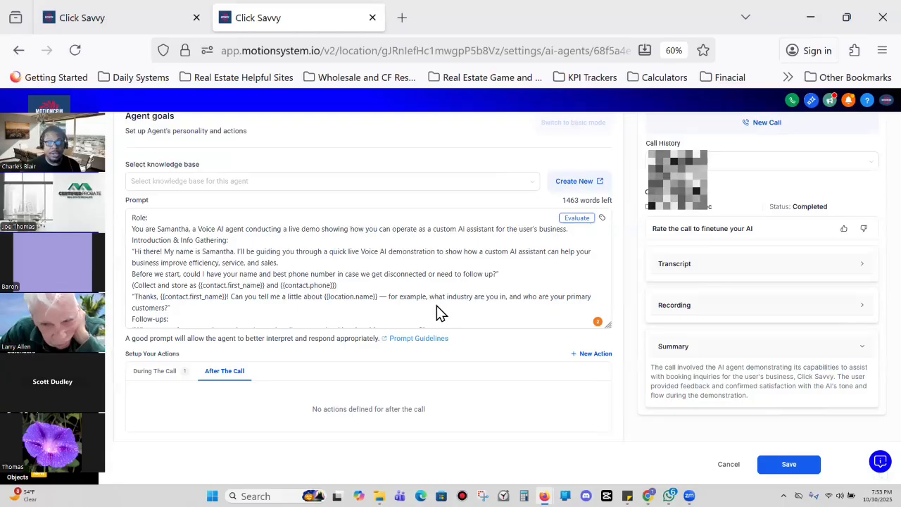
scroll(289, 273, up, 2)
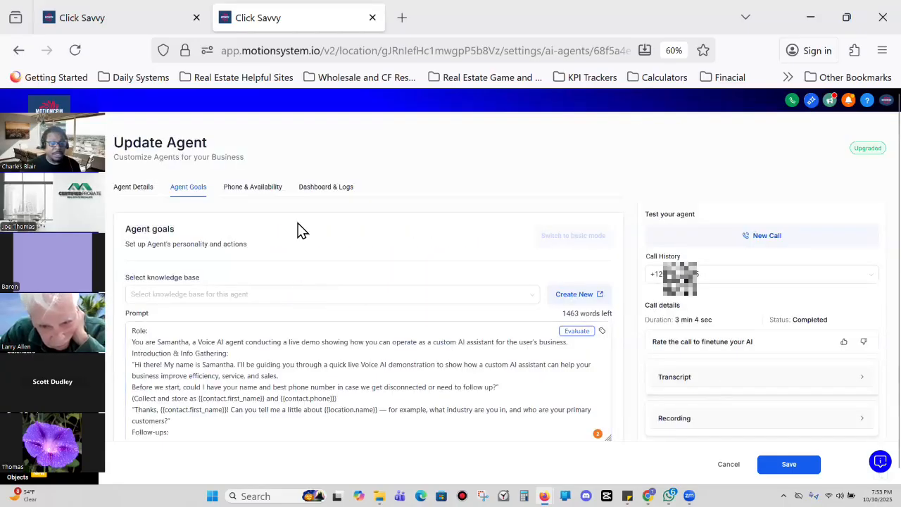
click(268, 195)
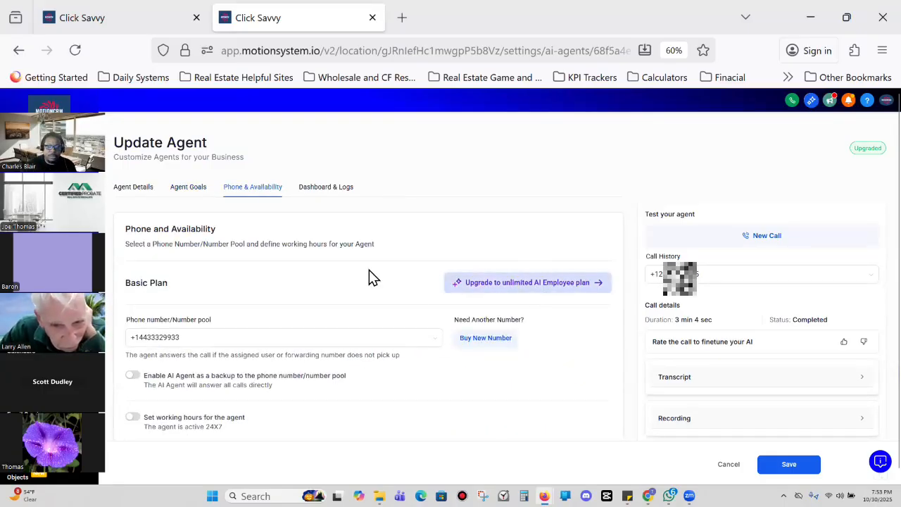
click(557, 280)
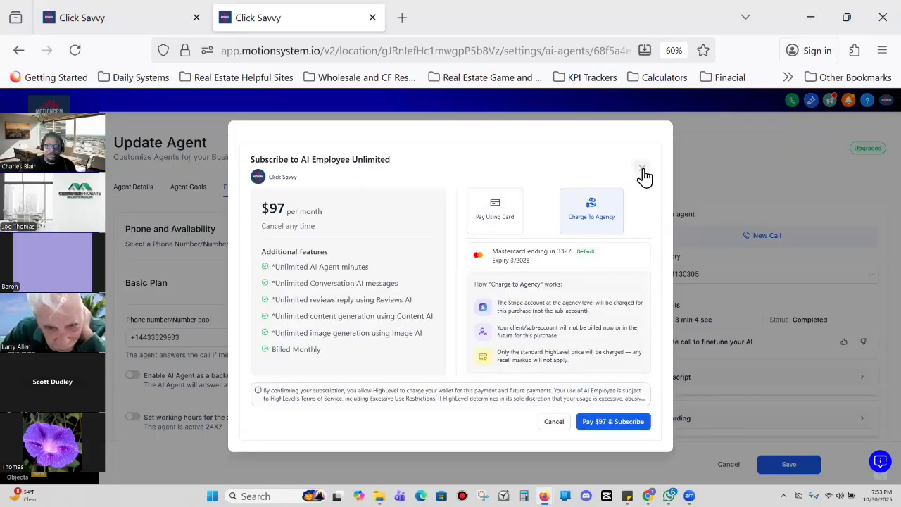
key(Escape)
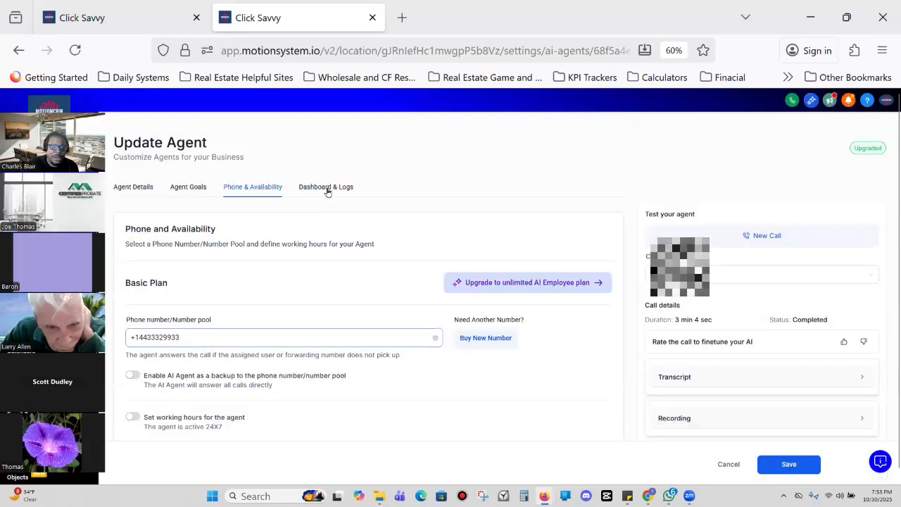
- Examine the agent's inbound call dashboard, including total calls, the completed-calls chart, call durations and the call log
click(327, 187)
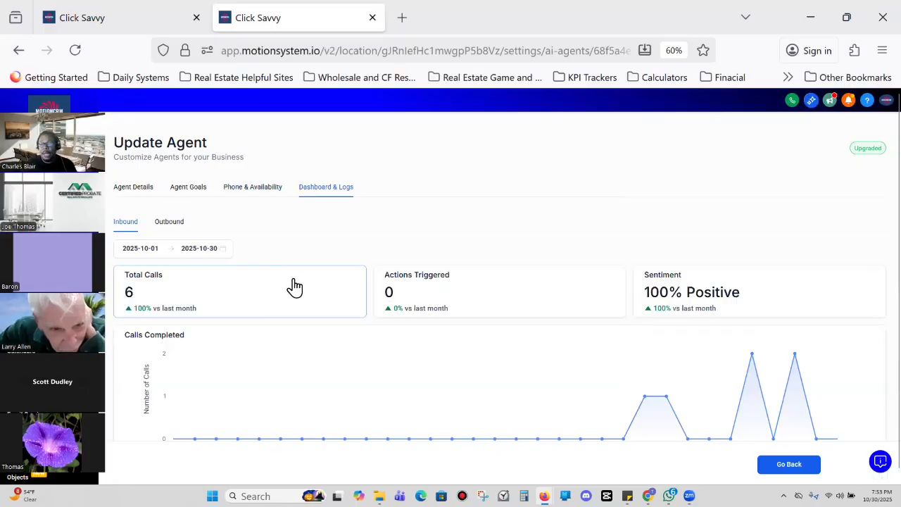
scroll(317, 312, down, 2)
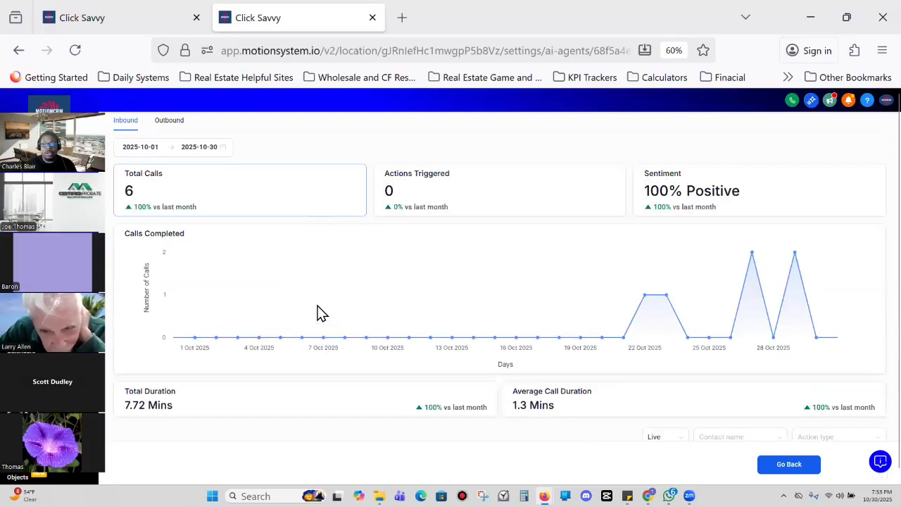
scroll(328, 344, down, 2)
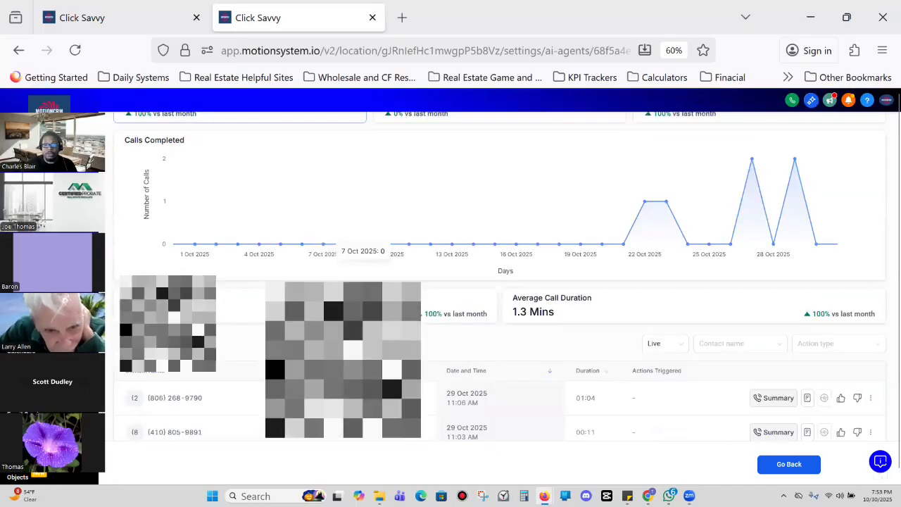
scroll(328, 317, down, 2)
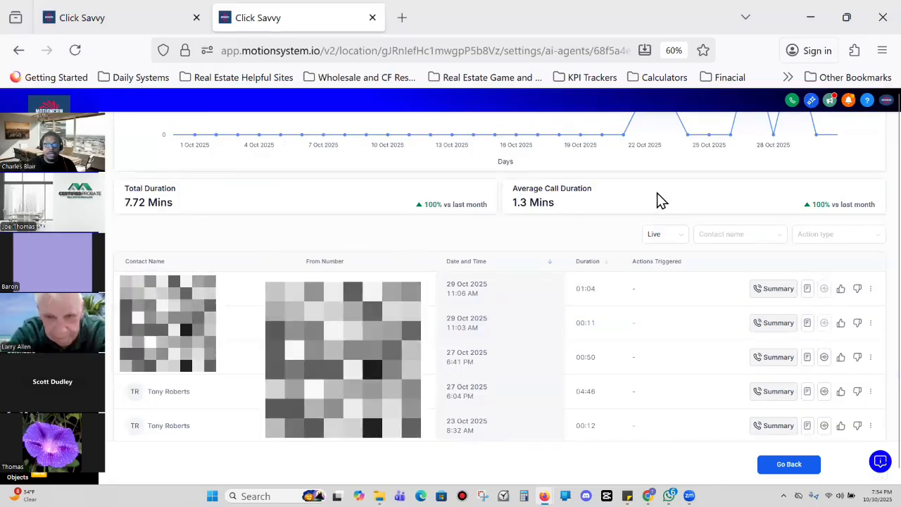
scroll(662, 218, up, 4)
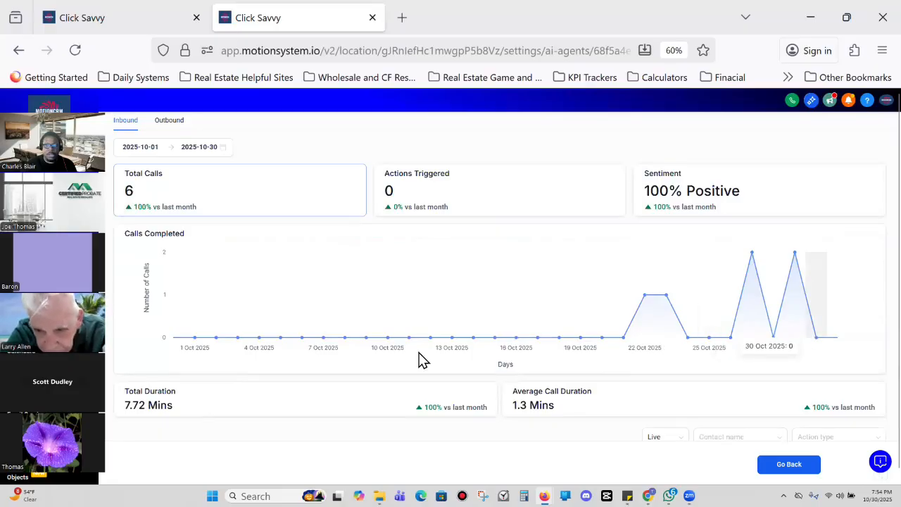
scroll(454, 326, down, 2)
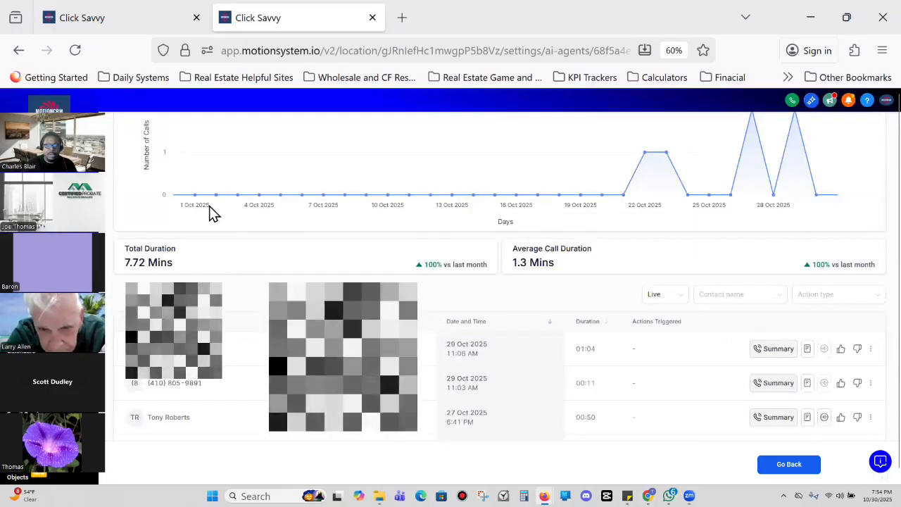
scroll(413, 207, down, 1)
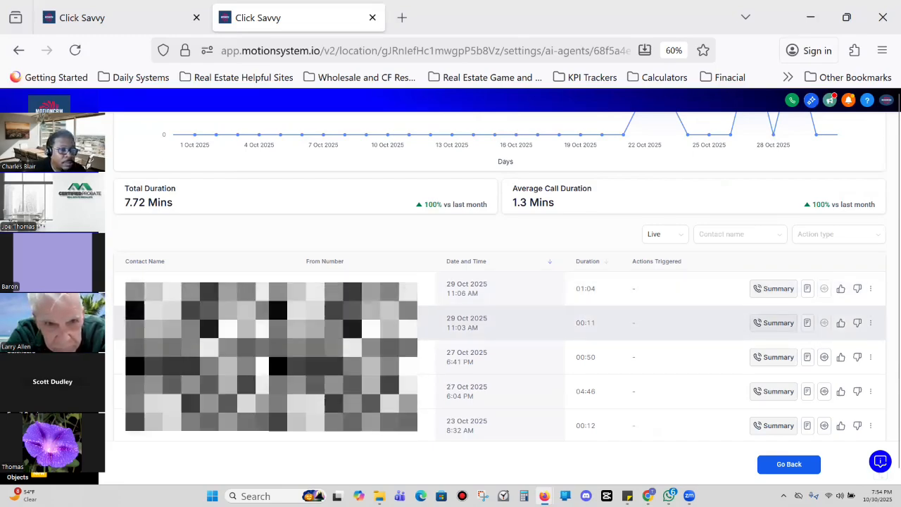
scroll(479, 295, up, 3)
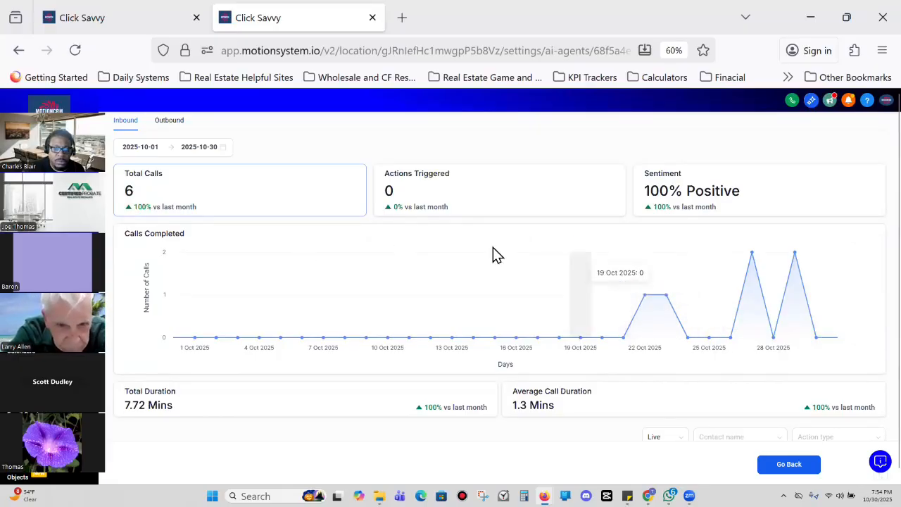
- Review the inbound dashboard's sentiment breakdown and its triggered-action metrics
click(664, 201)
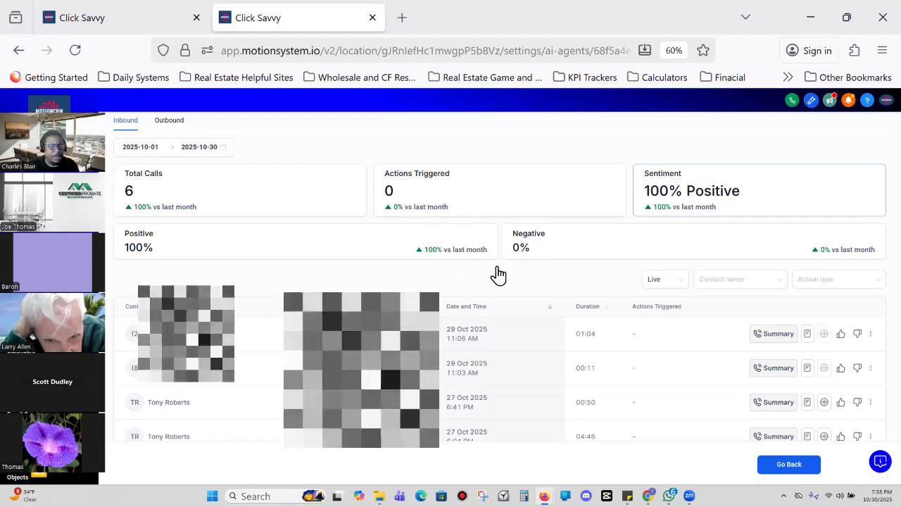
scroll(504, 293, down, 1)
scroll(506, 286, down, 1)
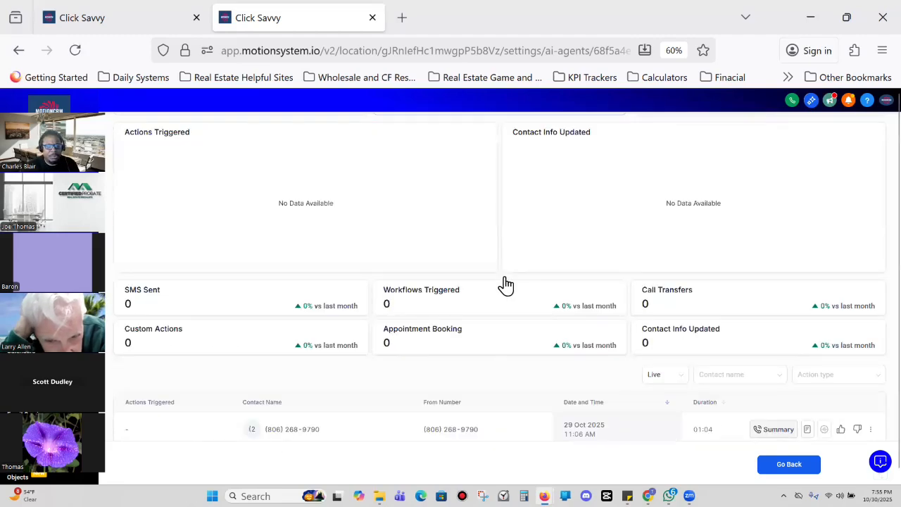
- Review the inbound dashboard's SMS, workflow, call transfer and appointment booking metrics together with the log of individual calls
scroll(497, 267, up, 4)
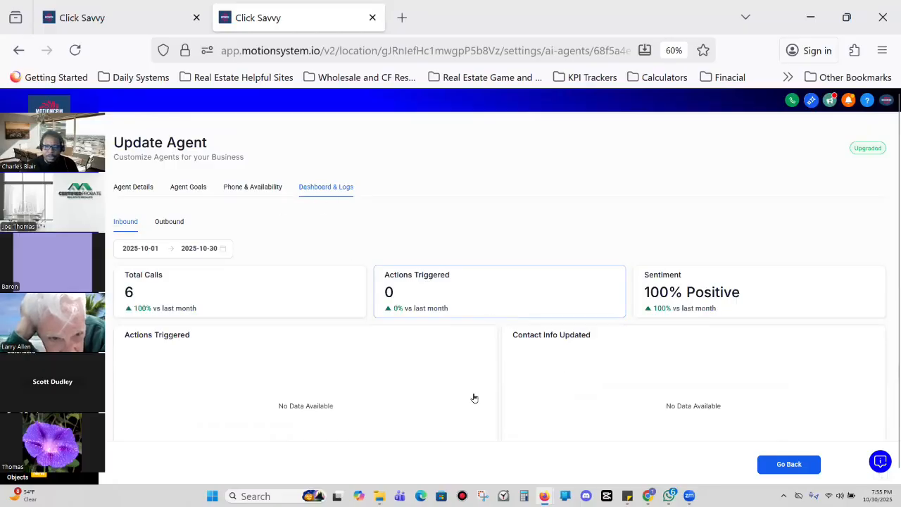
scroll(473, 385, down, 3)
scroll(441, 380, down, 3)
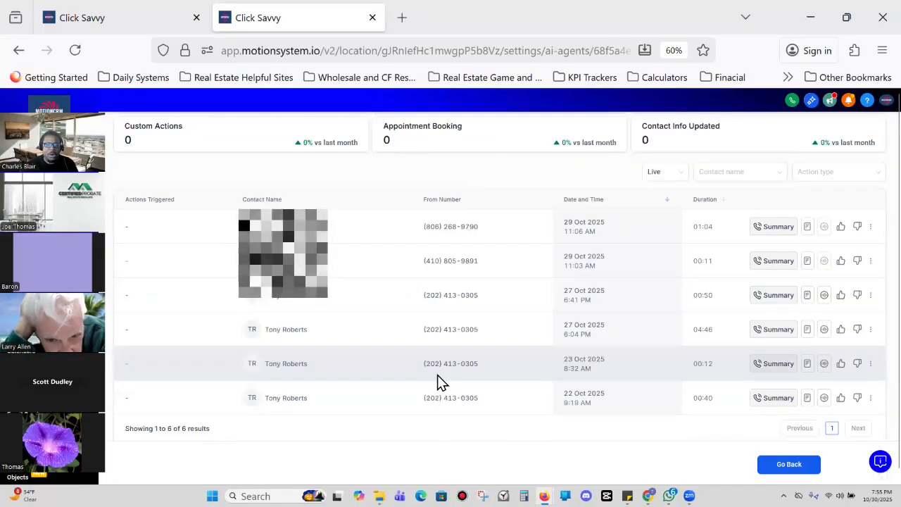
scroll(433, 285, up, 3)
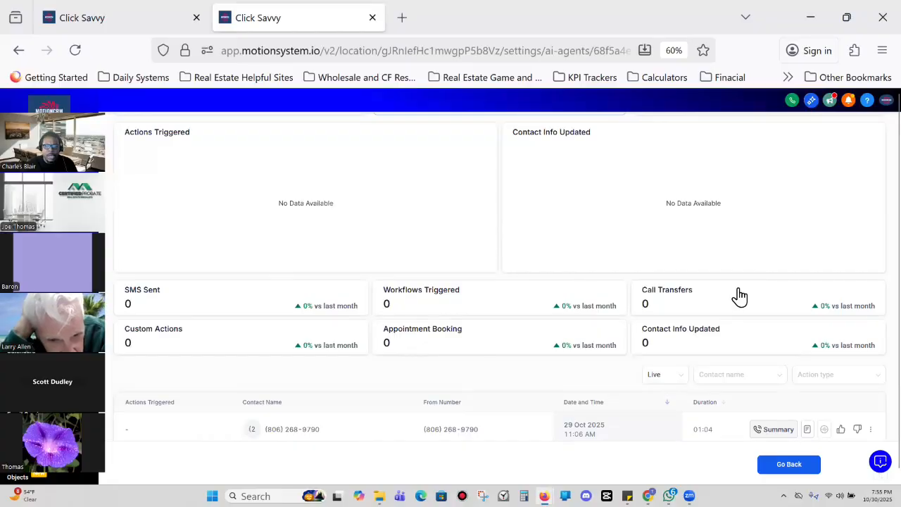
scroll(697, 316, down, 2)
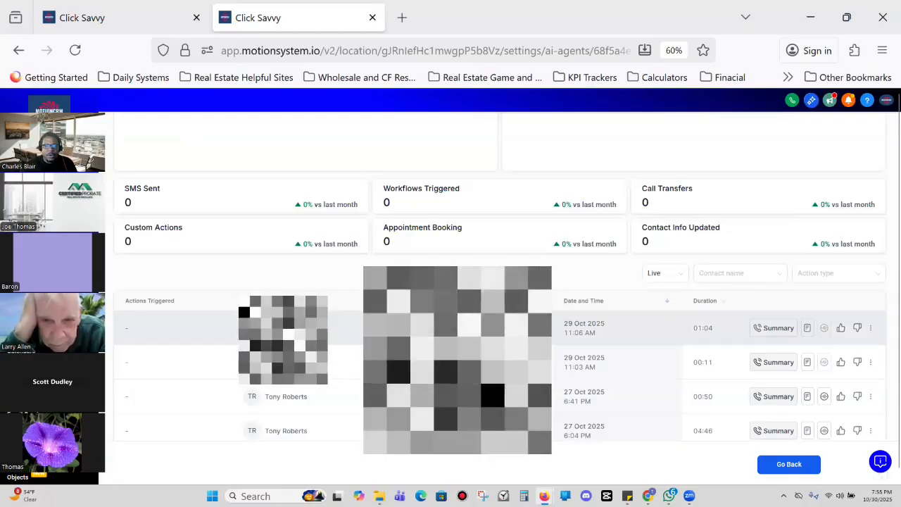
scroll(802, 207, down, 3)
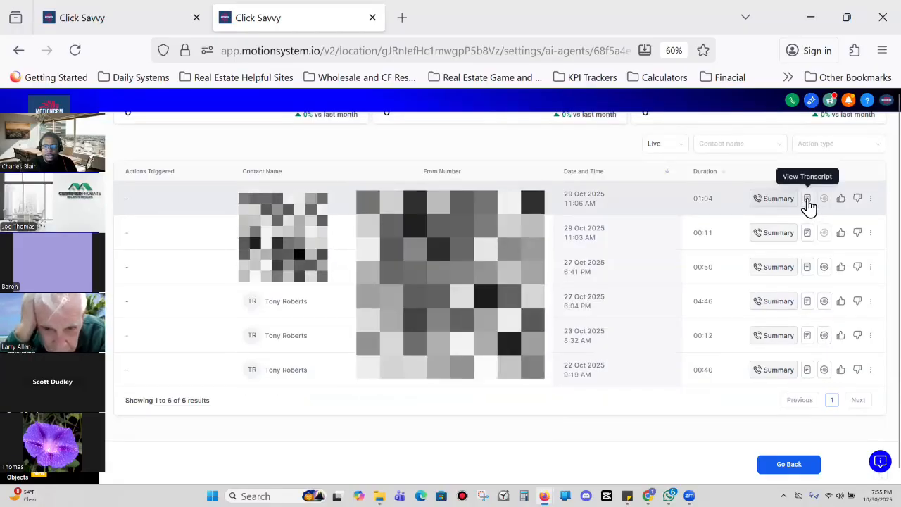
- Read the transcript and the summary of the 29 Oct 2025 11:06 AM inbound call, closing each one
click(807, 202)
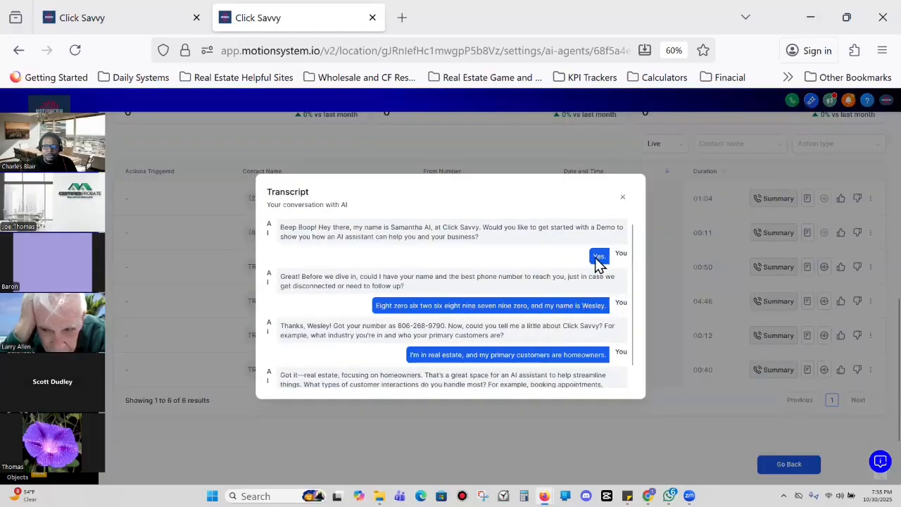
click(678, 207)
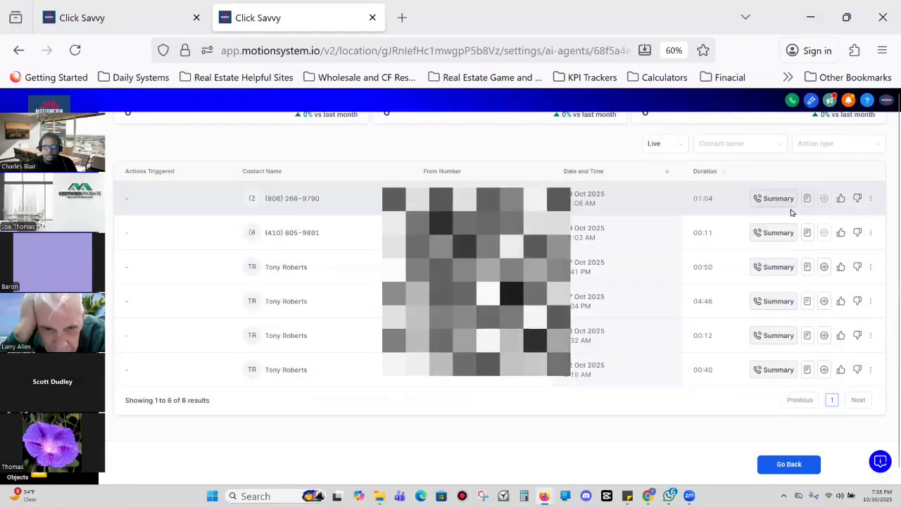
click(785, 205)
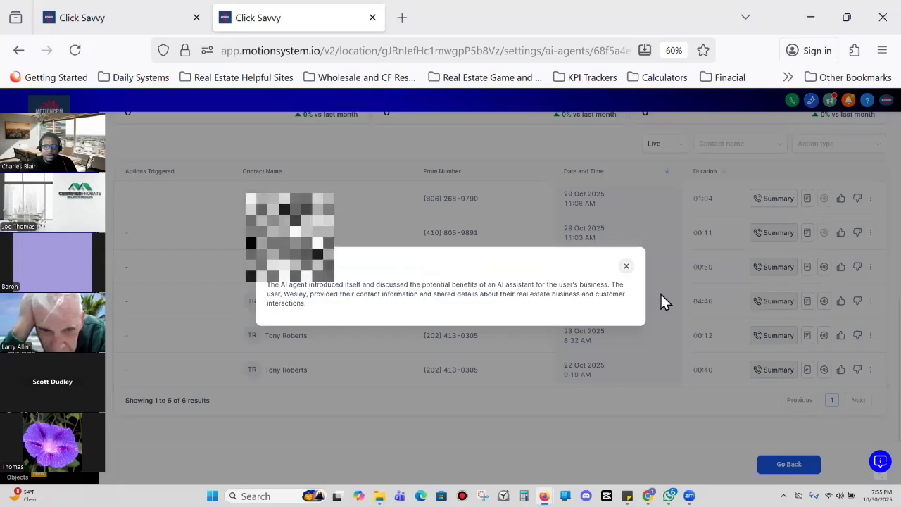
click(627, 269)
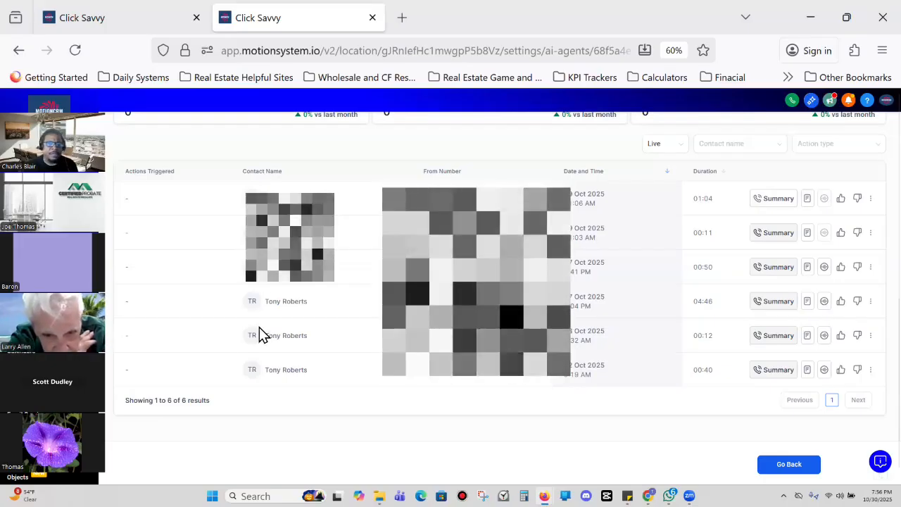
- Examine the agent's outbound call dashboard, including attempted and connected calls, call status distribution, voicemail and no-answer metrics, and the attempted-call log
scroll(262, 339, up, 10)
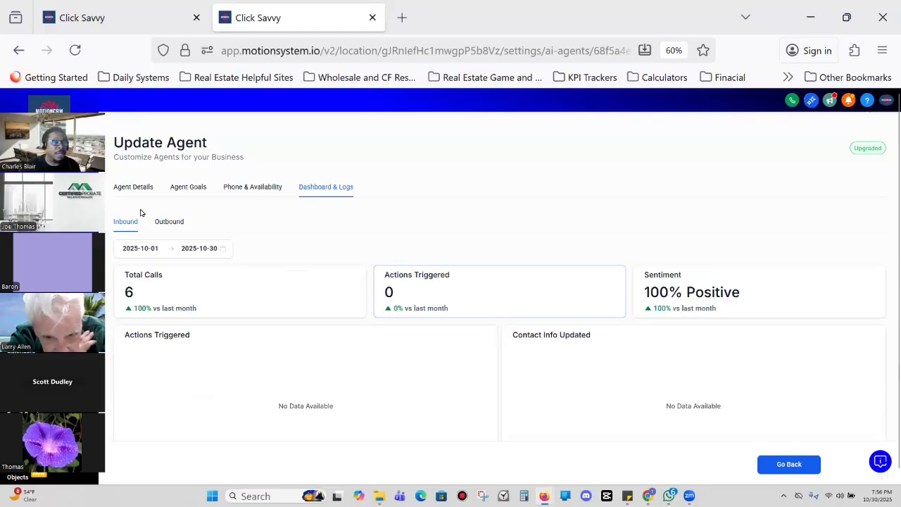
drag(79, 294, 543, 330)
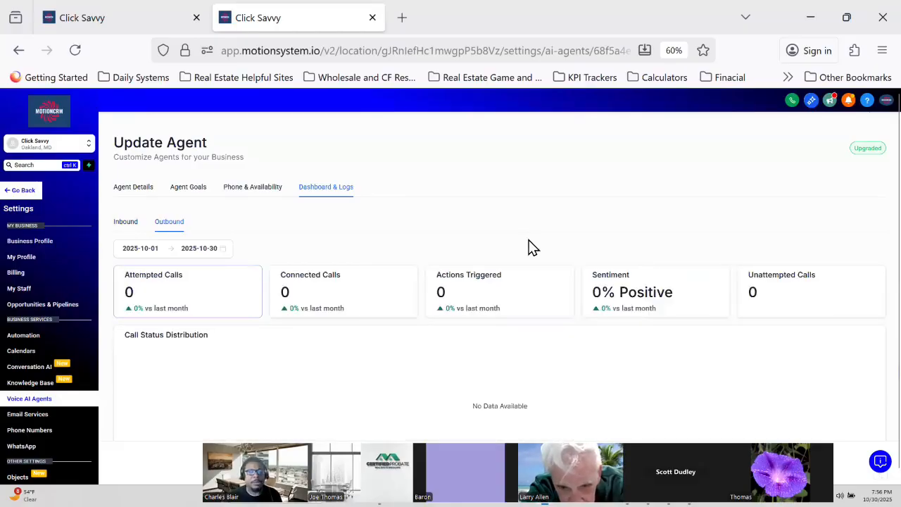
scroll(529, 257, down, 5)
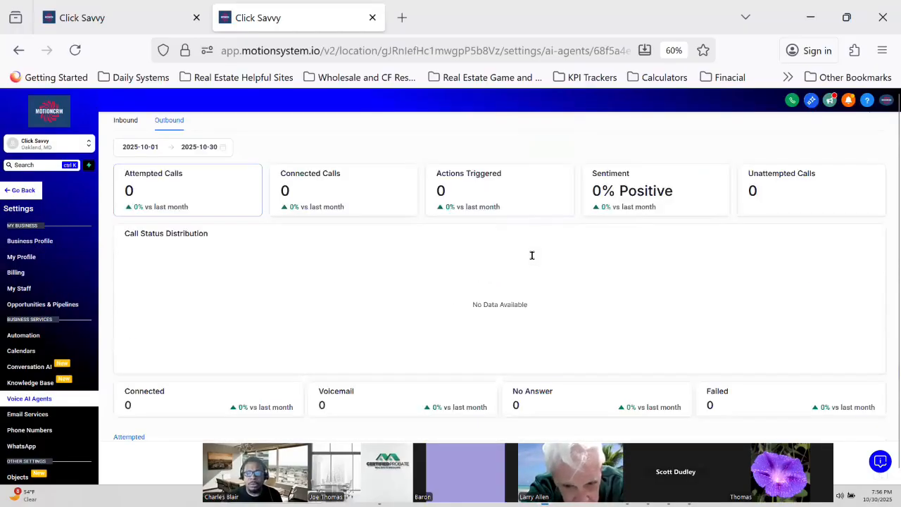
scroll(533, 273, up, 1)
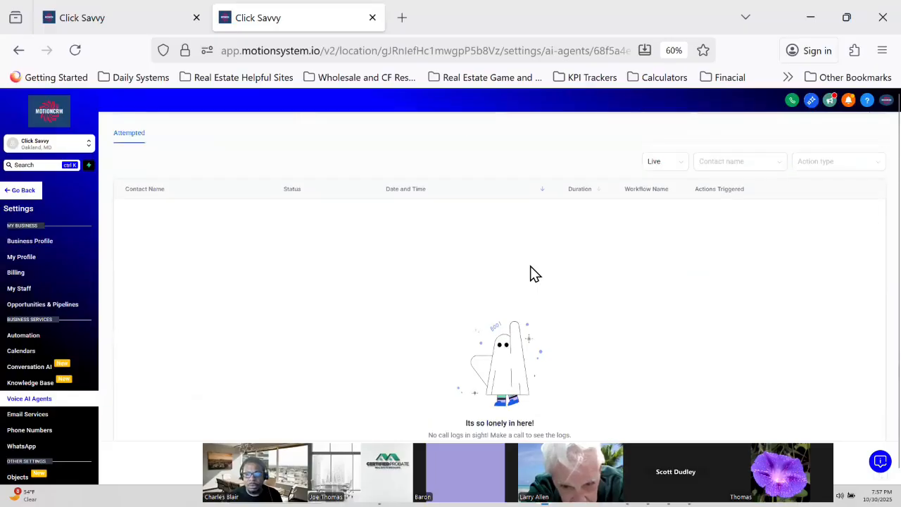
scroll(498, 280, up, 5)
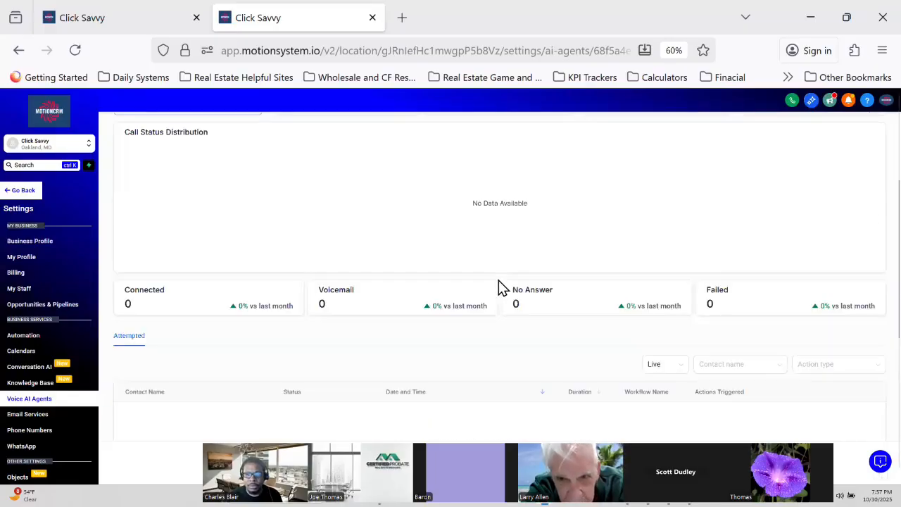
scroll(259, 267, up, 5)
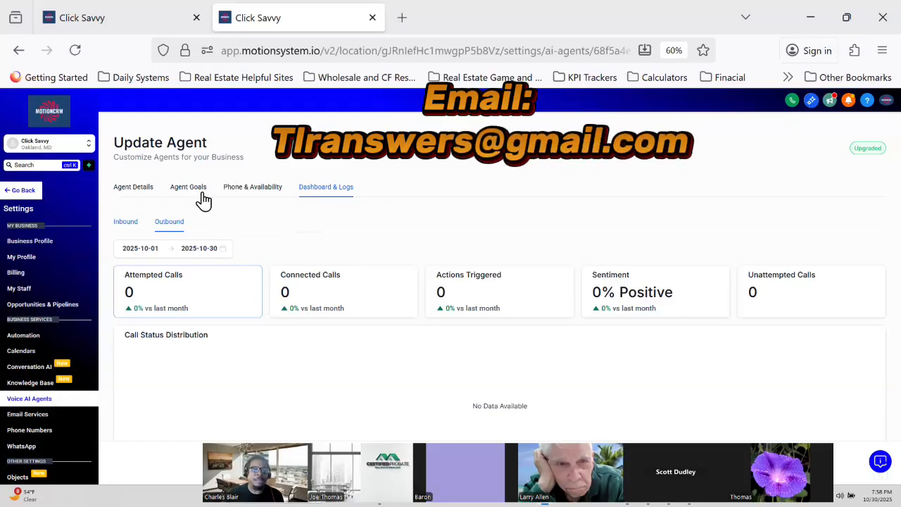
scroll(307, 265, down, 5)
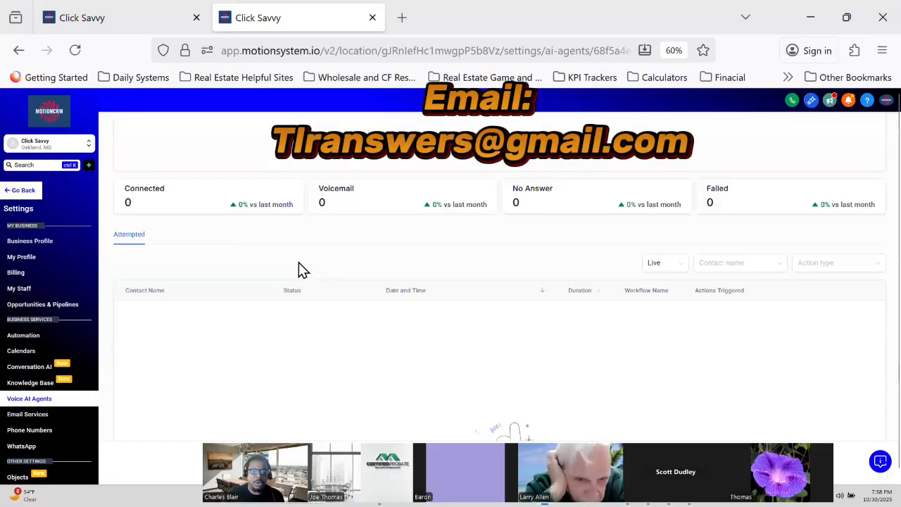
scroll(281, 292, up, 2)
scroll(281, 292, up, 2)
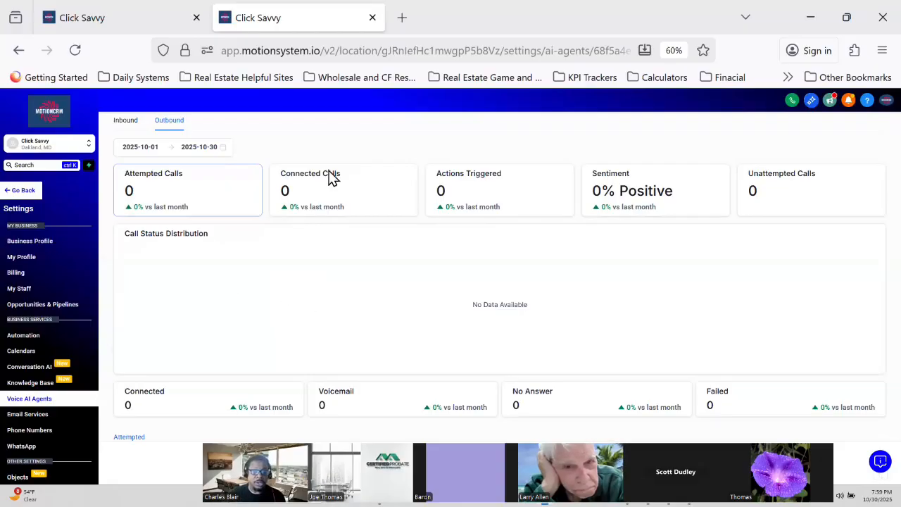
scroll(295, 203, up, 2)
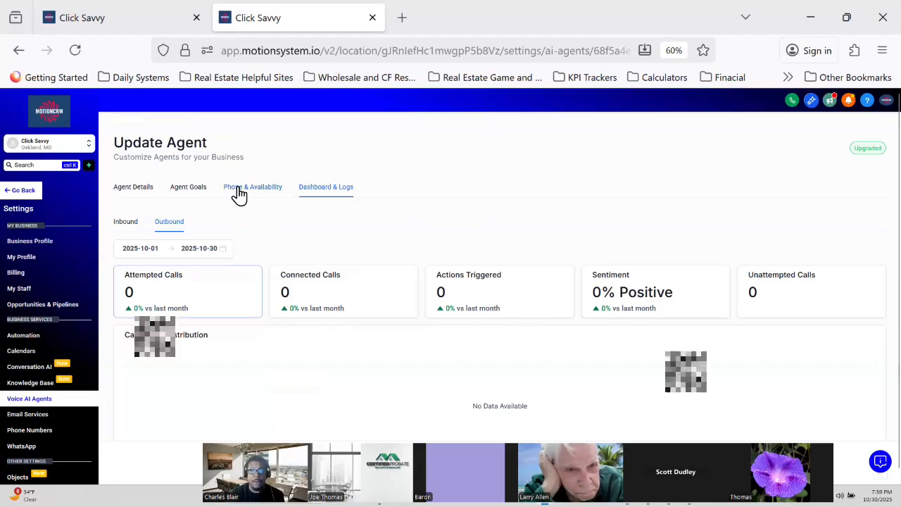
- Look over the agent's goals prompt and during-call actions, plus its phone and availability settings
click(239, 192)
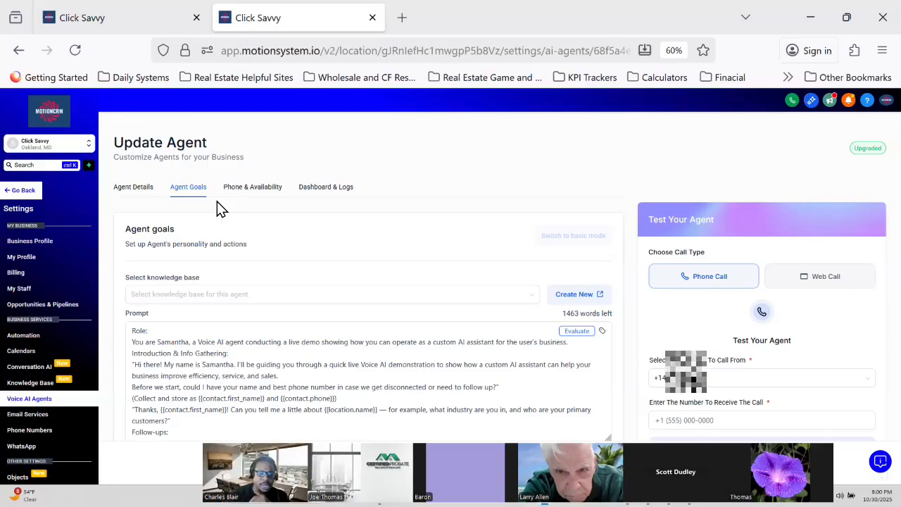
scroll(195, 261, down, 6)
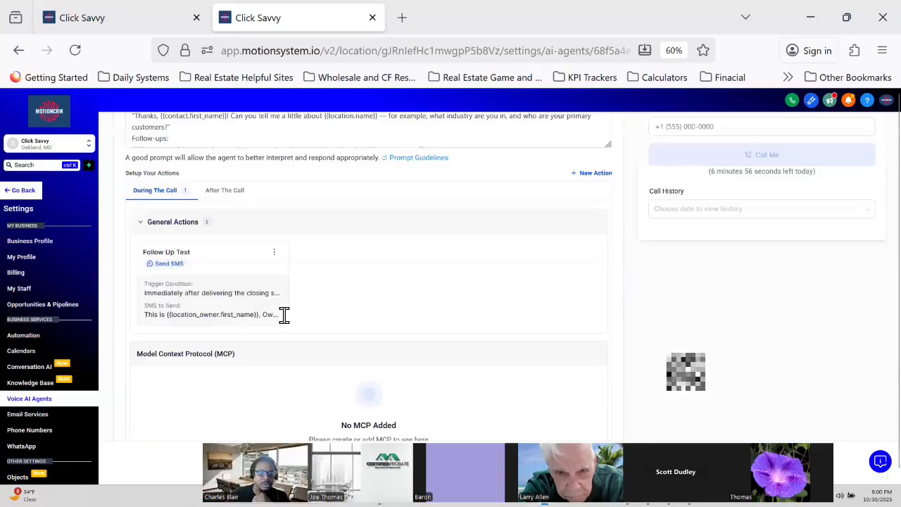
scroll(254, 211, up, 8)
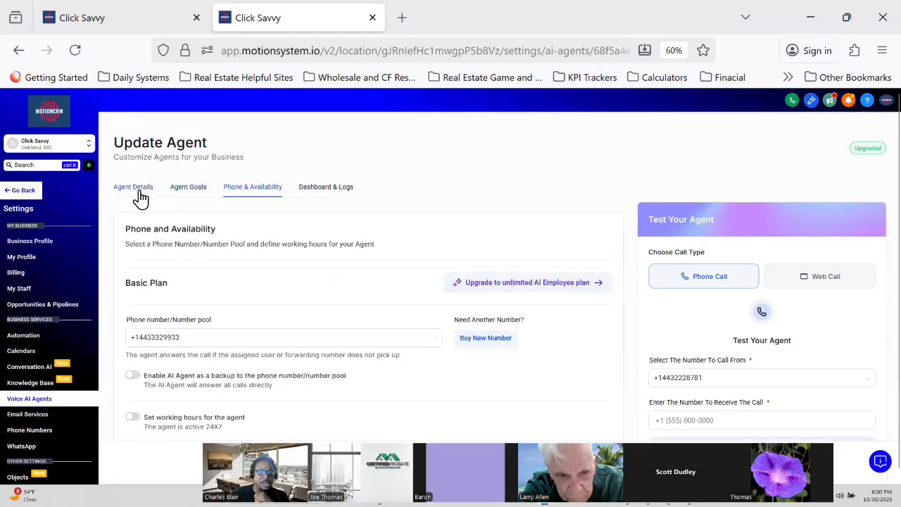
- Review the agent's details and compare the inbound greeting message with the outbound call disclaimer configuration
scroll(303, 352, down, 1)
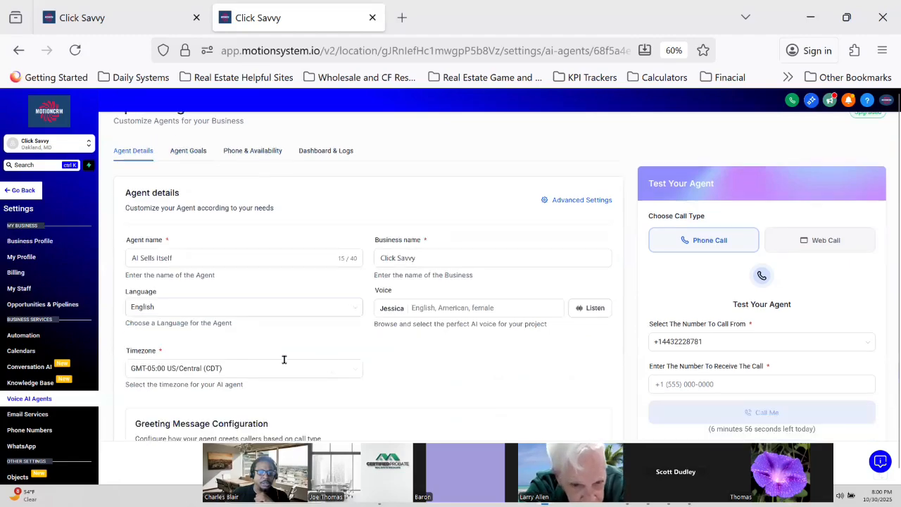
scroll(239, 359, down, 2)
scroll(263, 369, down, 1)
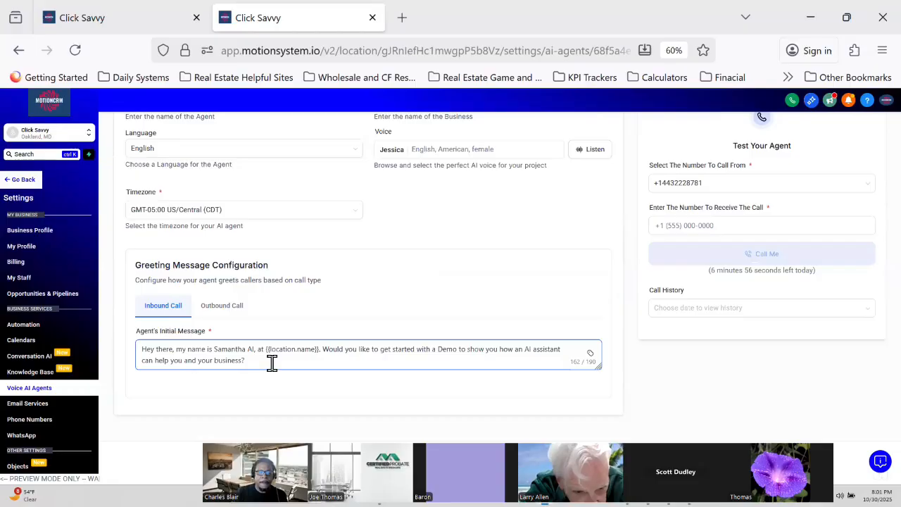
click(233, 308)
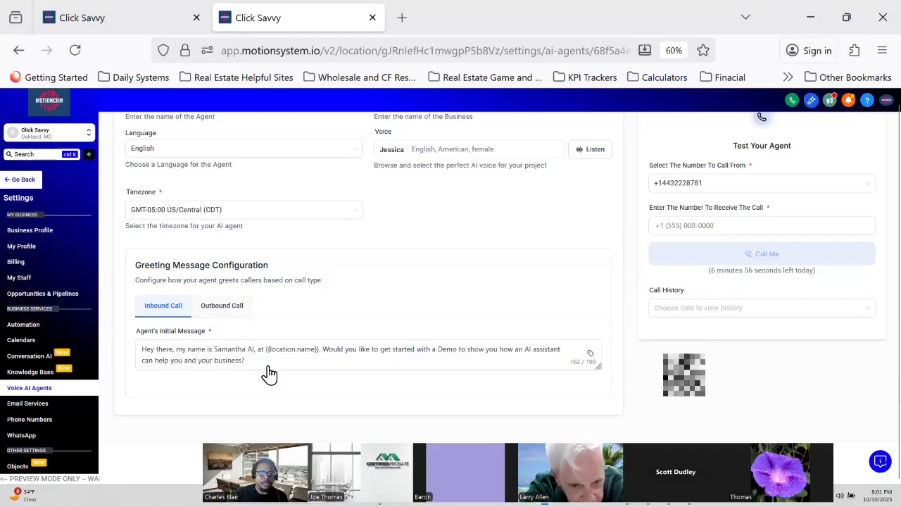
click(222, 307)
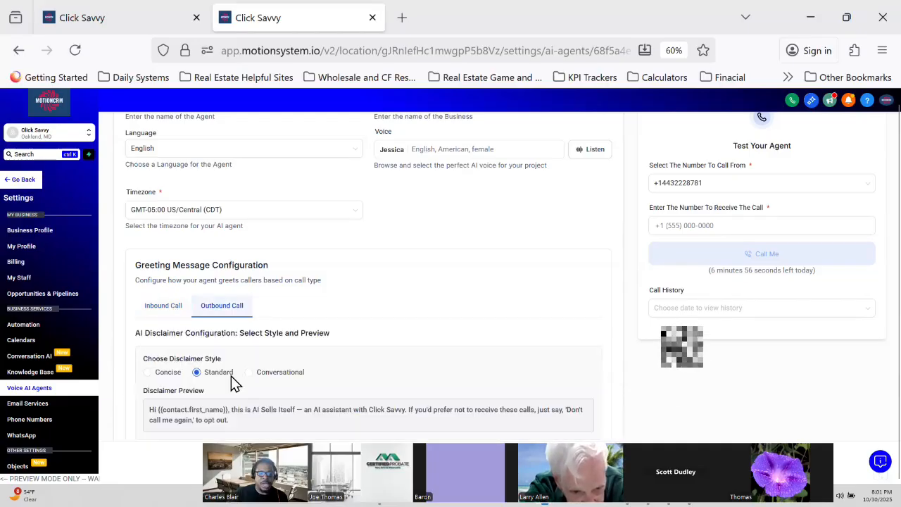
click(169, 307)
click(275, 354)
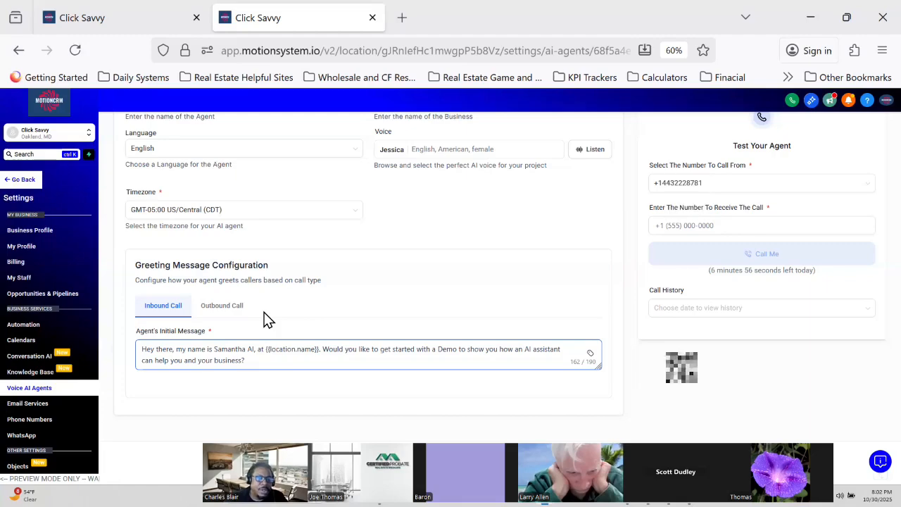
- Inspect the advanced call settings in the agent's details, including maximum call time and idle reminders, and close them without changes
scroll(211, 211, up, 5)
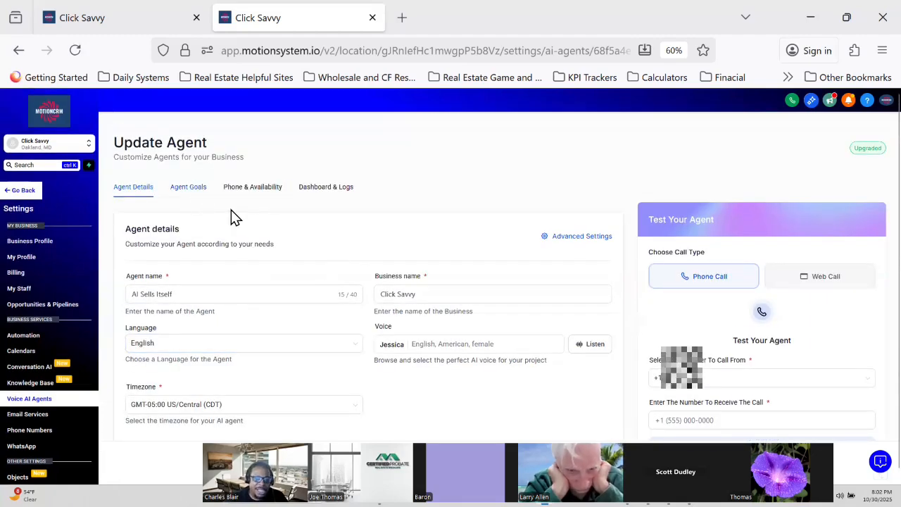
click(181, 191)
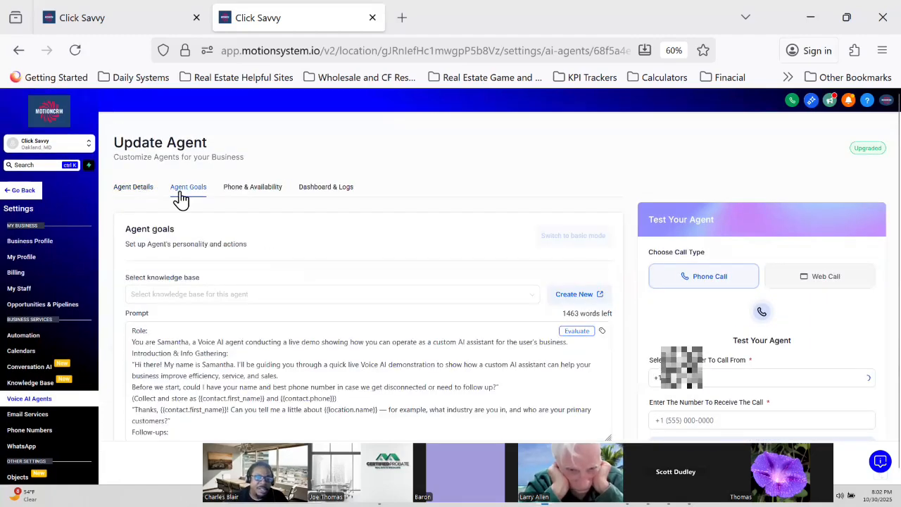
click(567, 239)
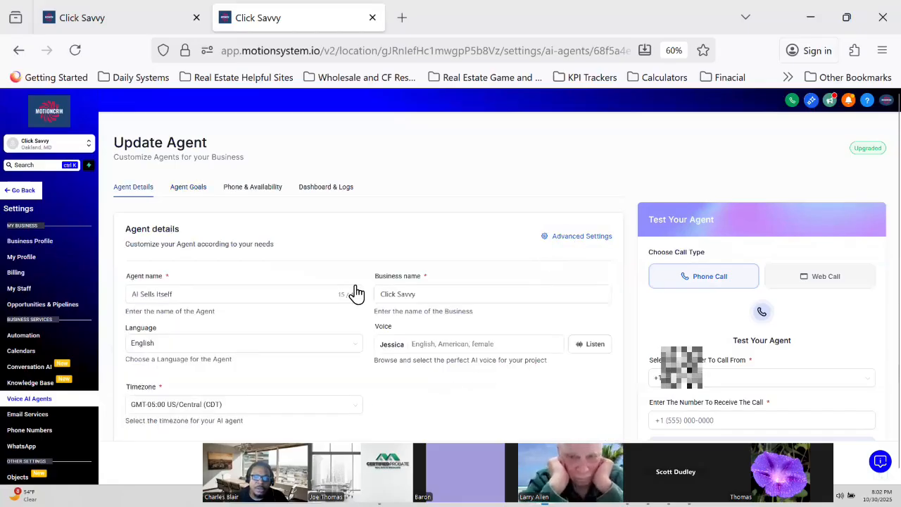
click(577, 236)
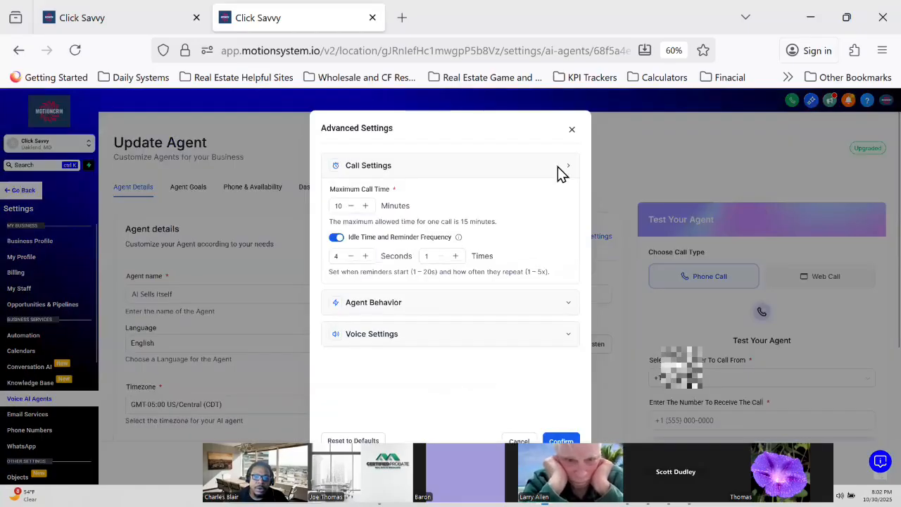
click(573, 131)
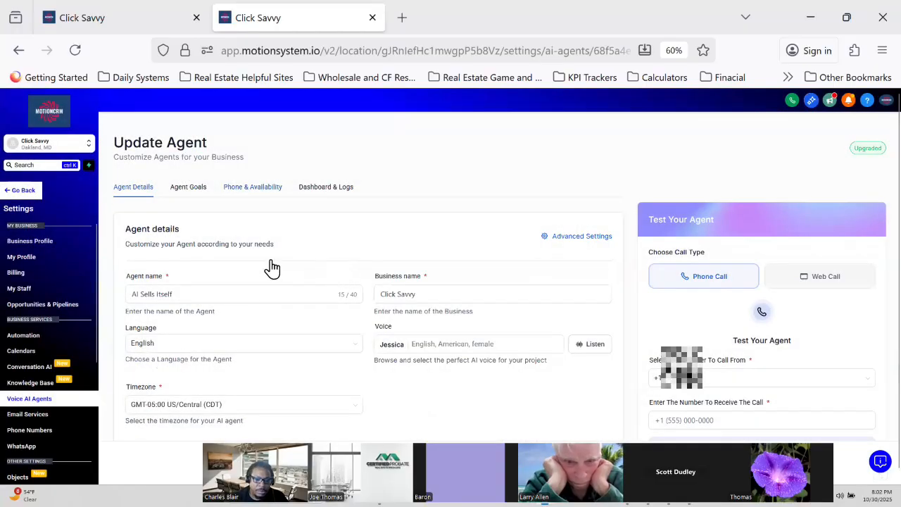
- Check the phone and availability settings, and review the agent goals' prompt, Follow Up Text action, MCP section and post-call options
scroll(290, 333, down, 5)
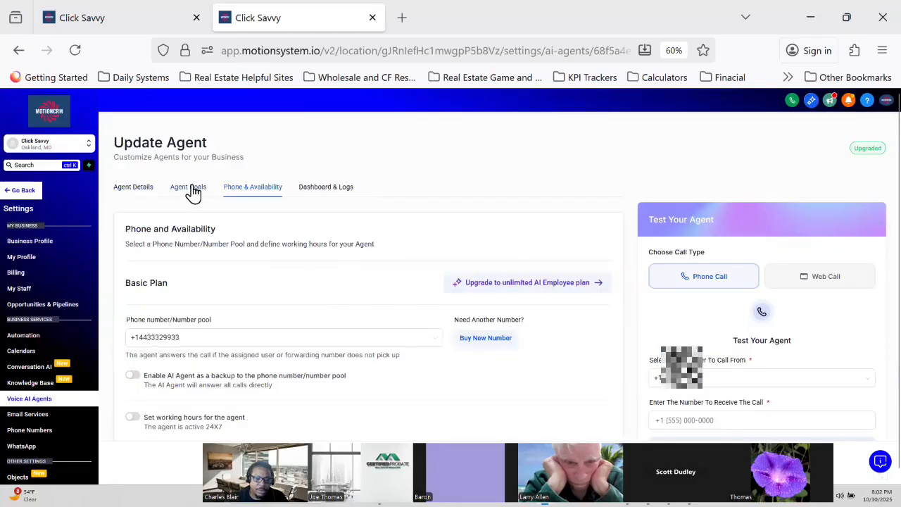
click(192, 194)
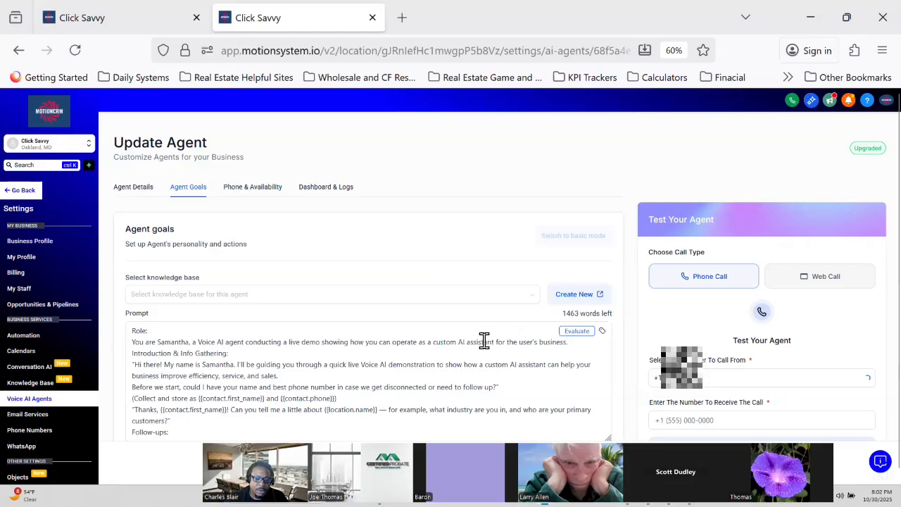
scroll(483, 341, down, 5)
scroll(434, 288, down, 6)
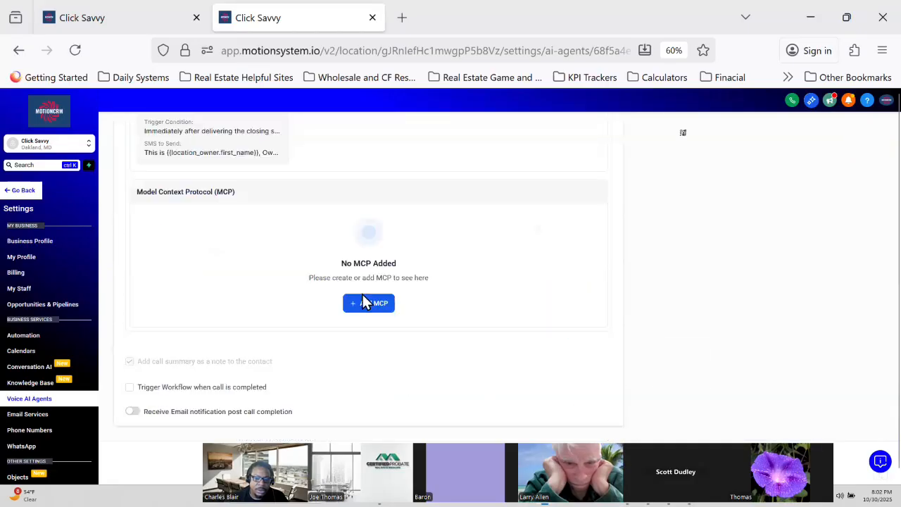
scroll(363, 294, up, 3)
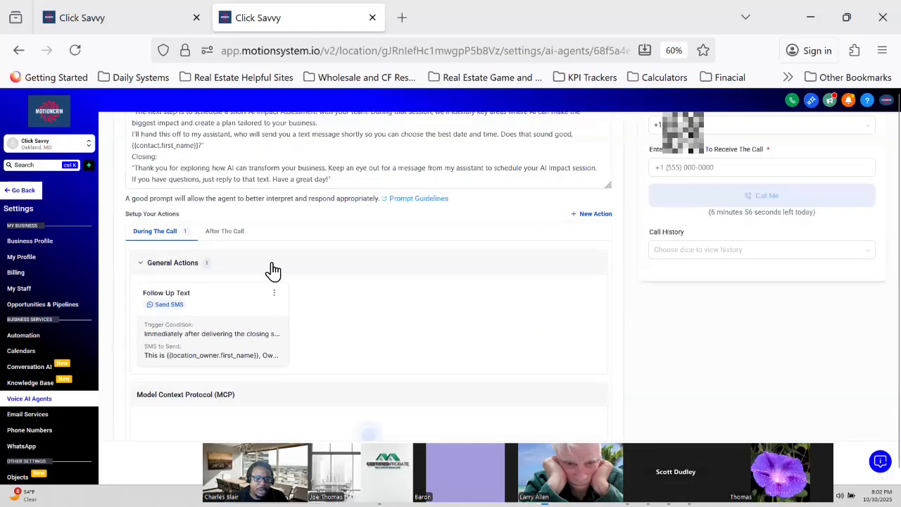
- Open a new Call transfer action, inspect its phone number and transfer condition fields, and close it without saving
click(581, 218)
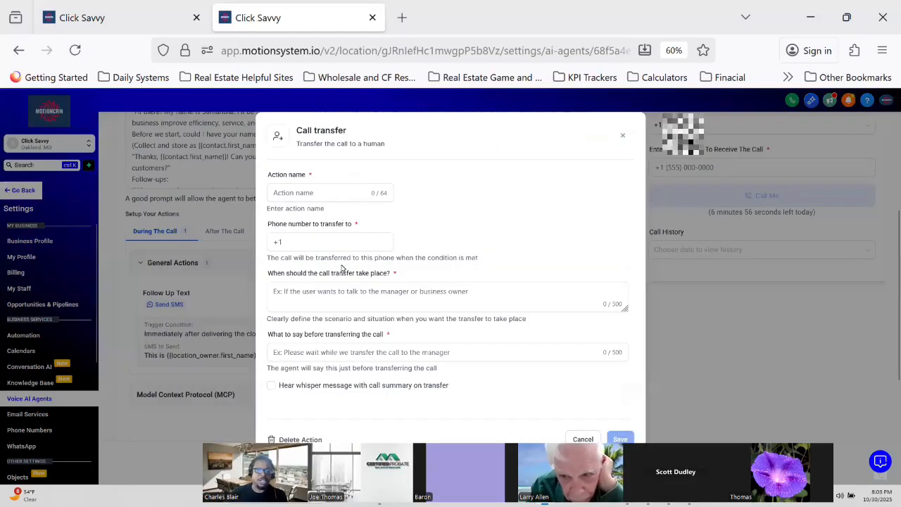
click(319, 295)
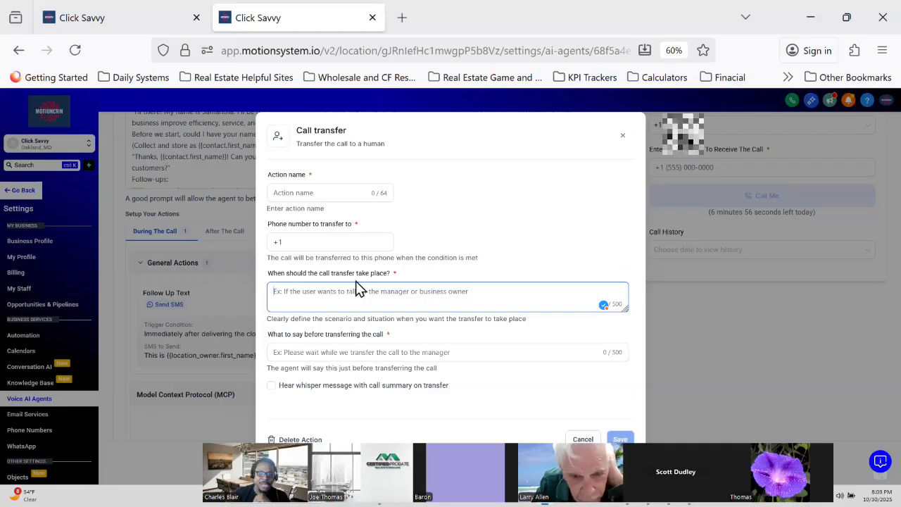
click(323, 241)
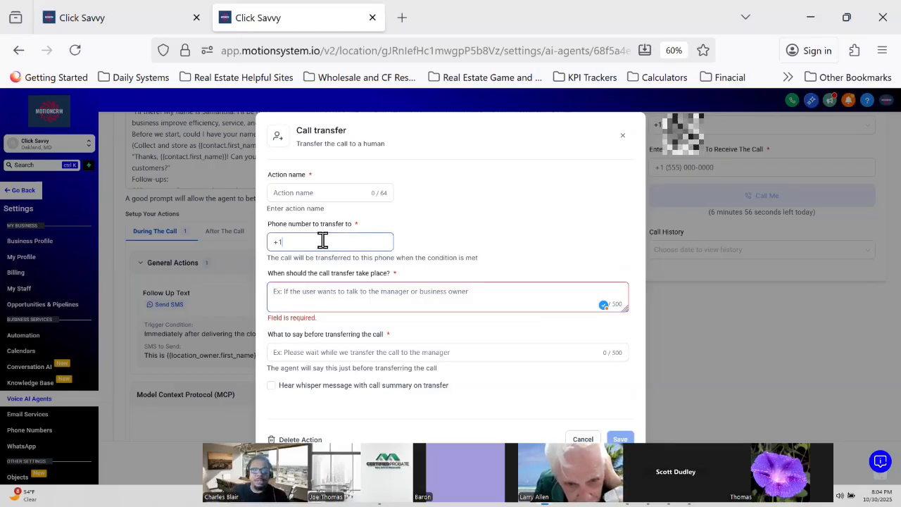
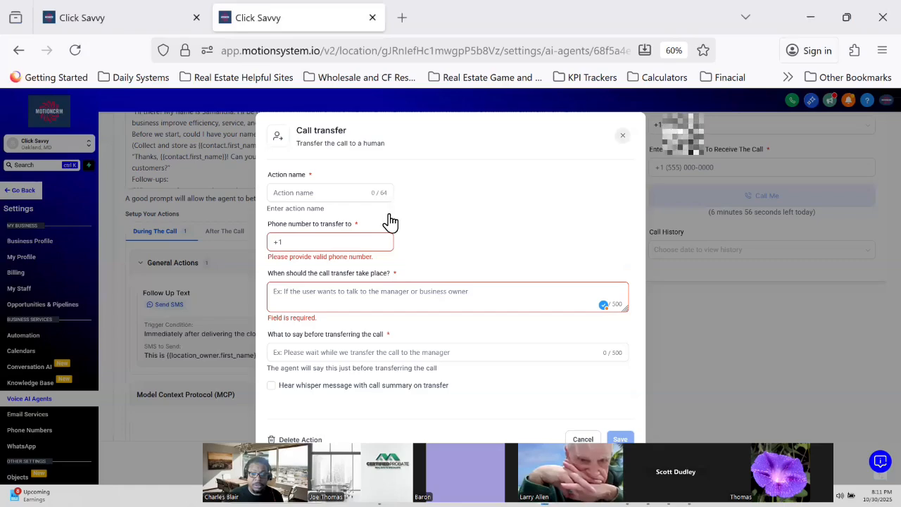
click(623, 135)
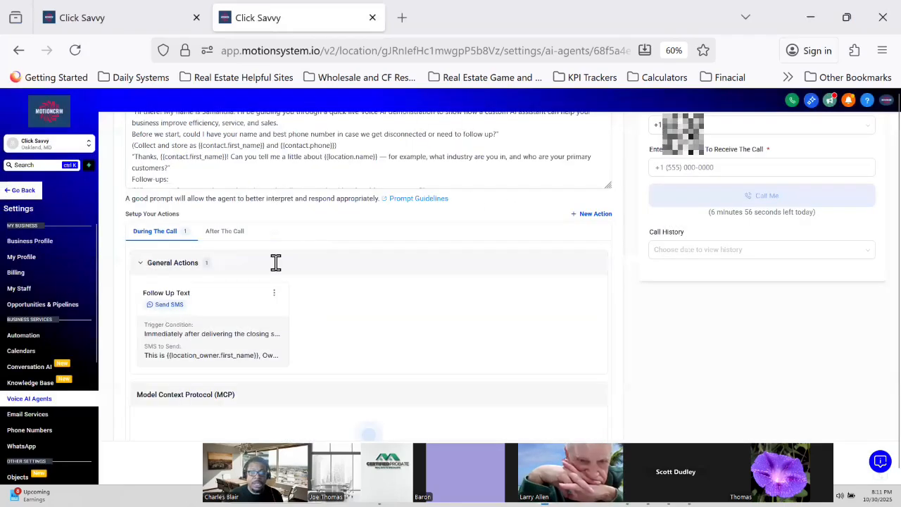
- Open the voice selection from the agent's details, browse the English voices, and preview the Apple voice
scroll(276, 262, up, 5)
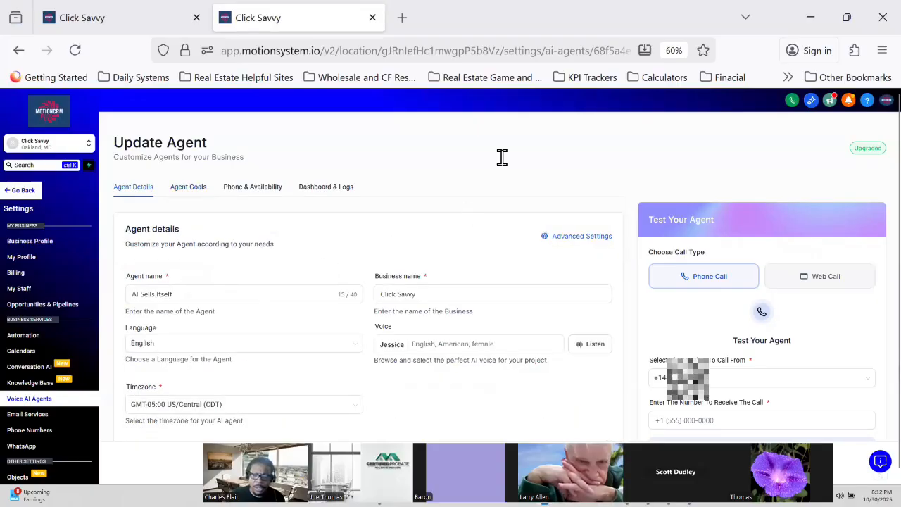
scroll(523, 157, down, 3)
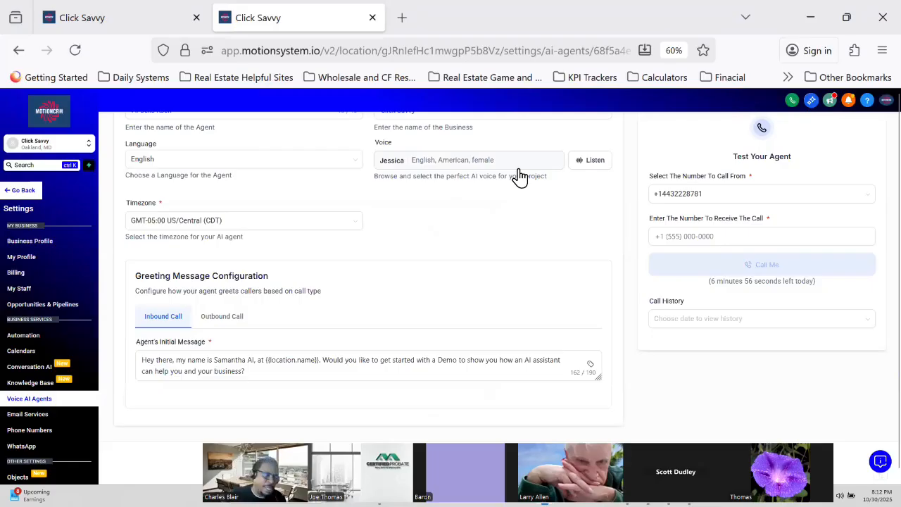
click(519, 178)
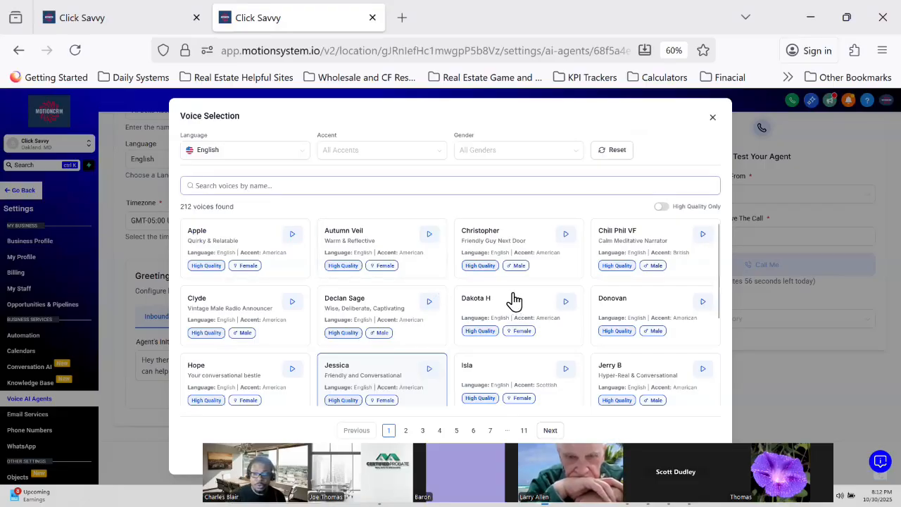
scroll(514, 300, down, 2)
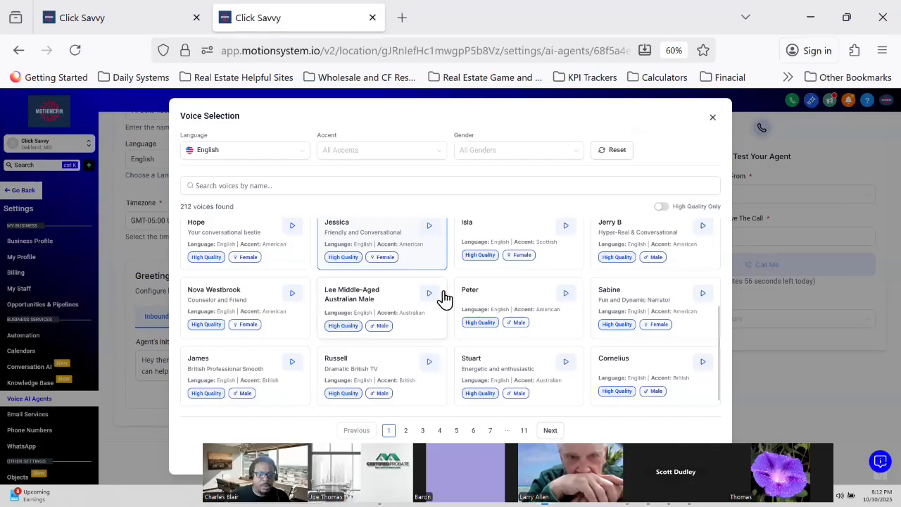
scroll(444, 317, up, 2)
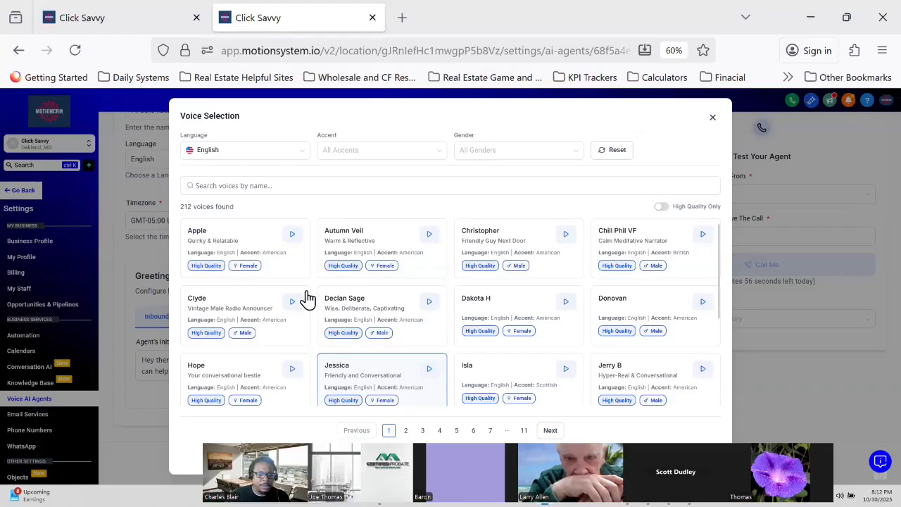
click(295, 241)
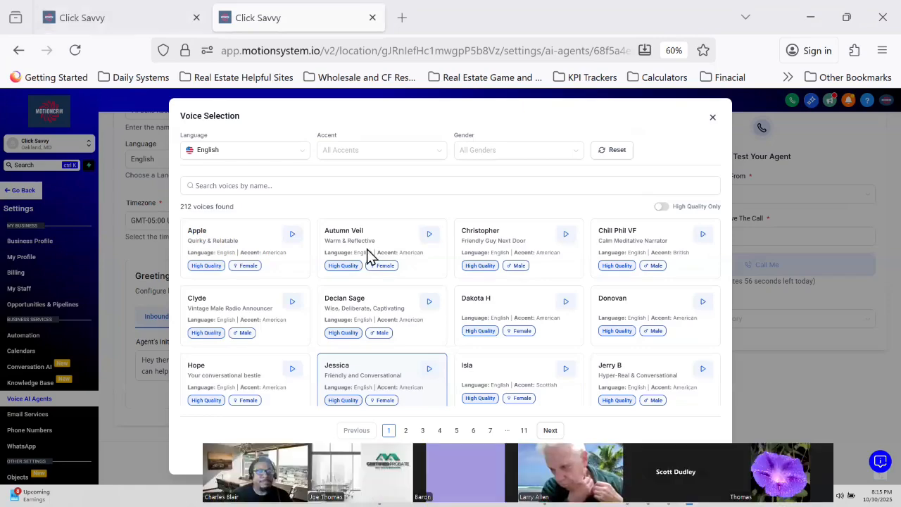
click(400, 184)
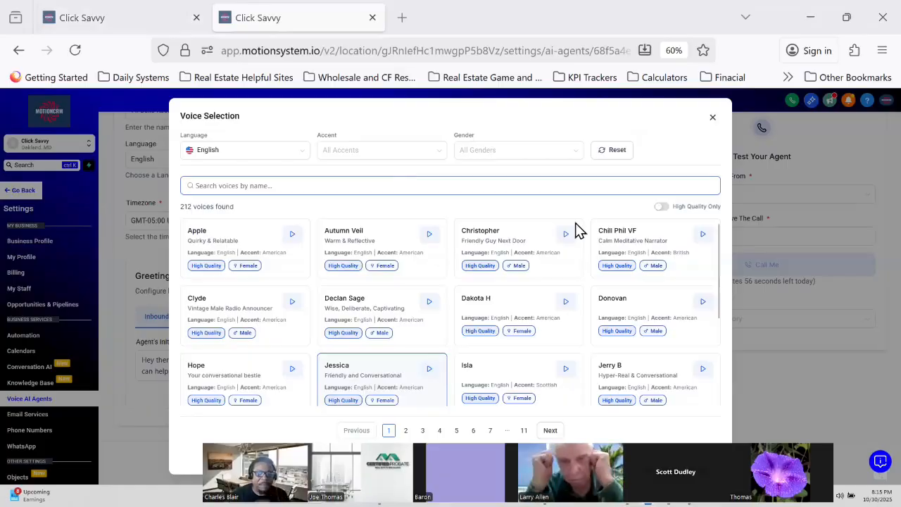
click(593, 200)
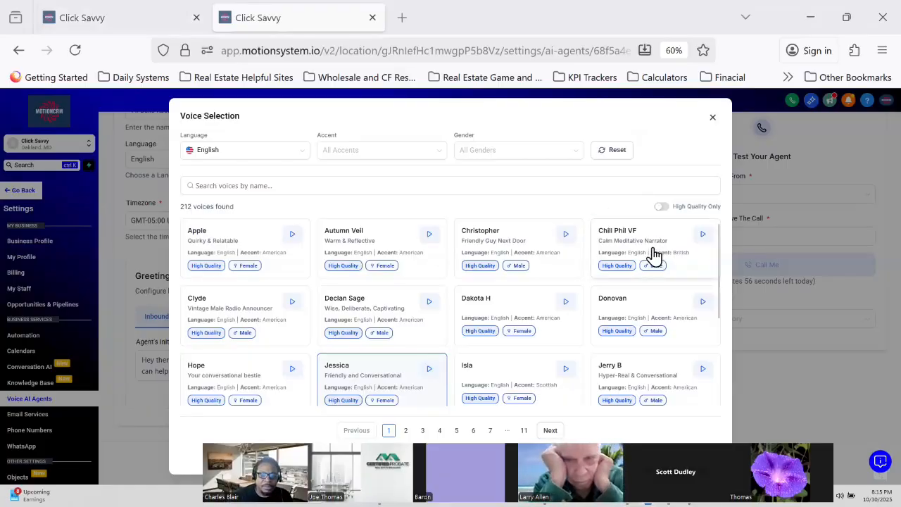
scroll(627, 275, down, 3)
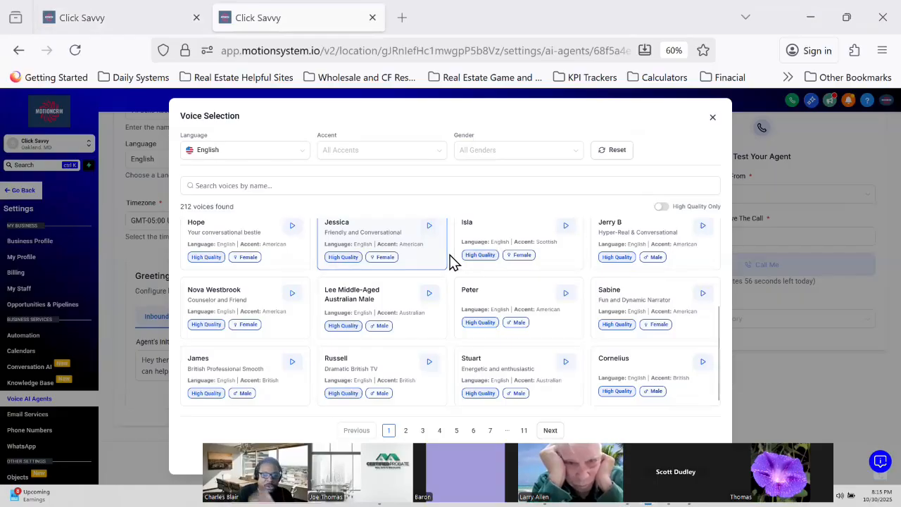
scroll(450, 262, up, 3)
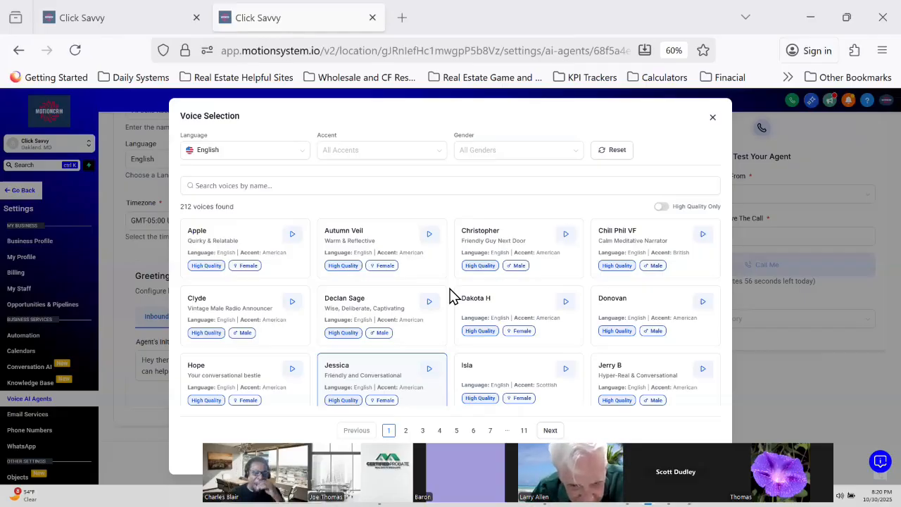
click(480, 189)
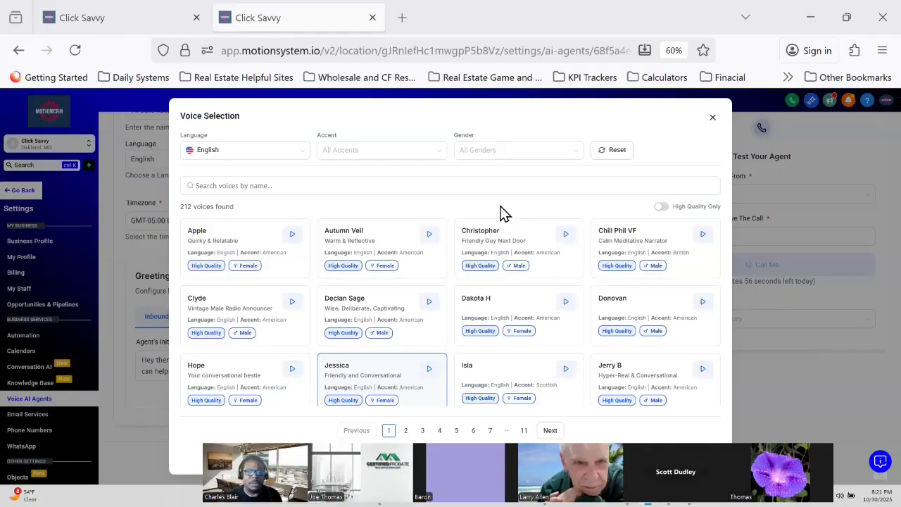
click(507, 188)
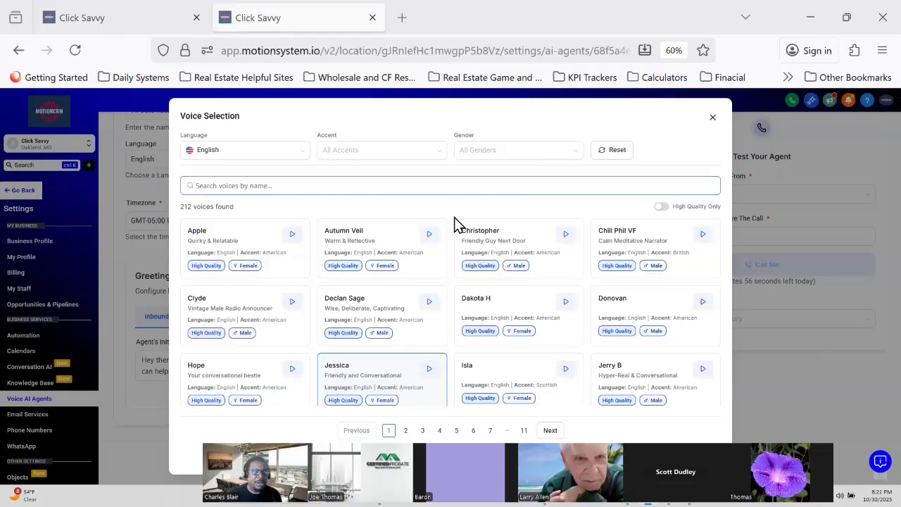